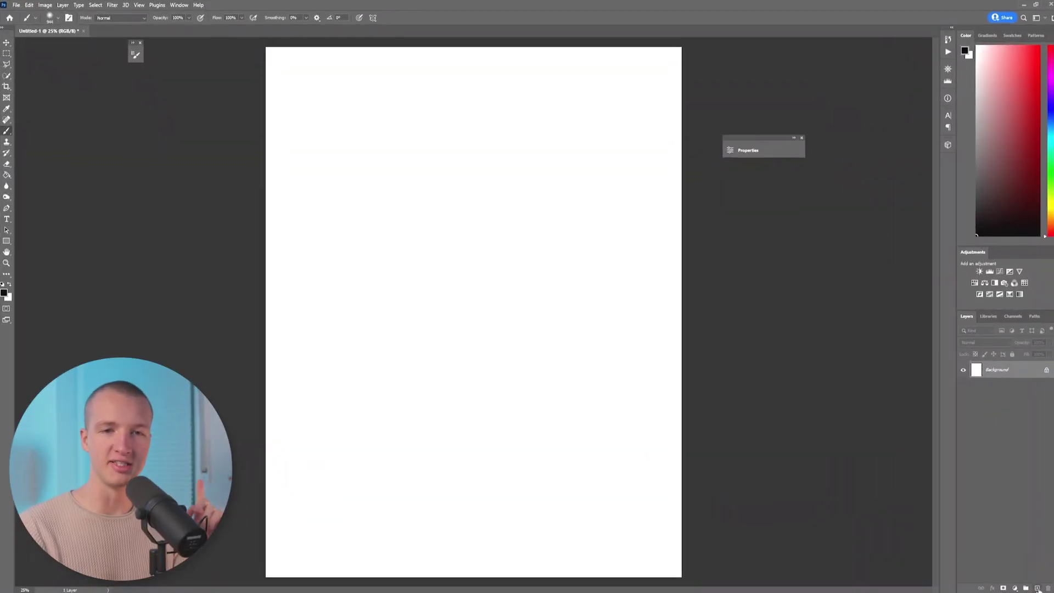
- Add a new layer and paint the entire canvas dark navy blue with a large soft brush
click(1038, 589)
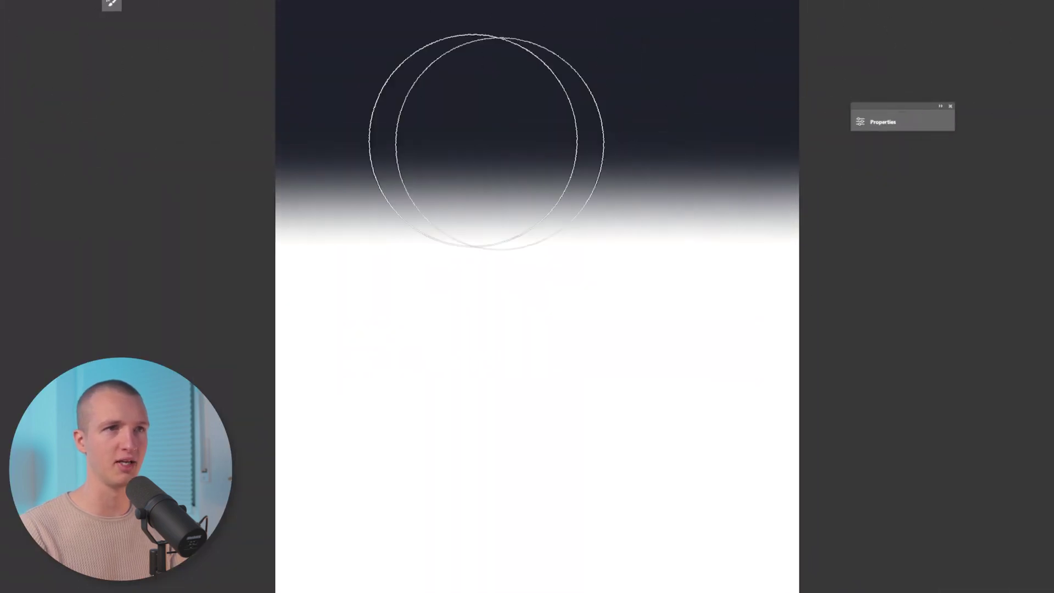
mouse_move(486, 142)
mouse_down()
mouse_move(1044, 240)
mouse_move(866, 377)
mouse_move(565, 537)
mouse_move(286, 592)
mouse_up()
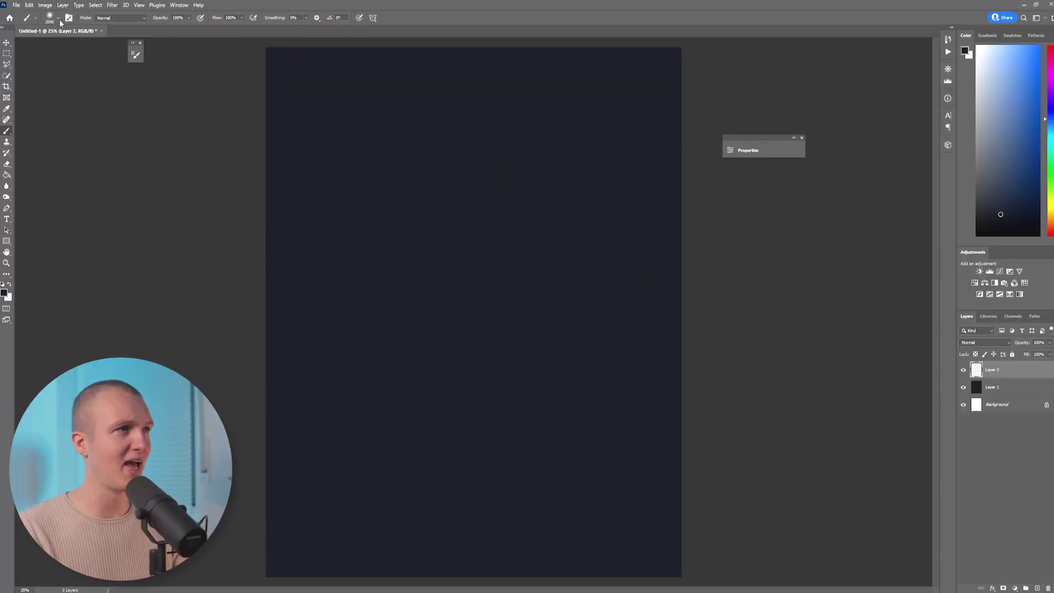
- Paint pale blue stars across the upper half on a new layer with a star brush from the Milky Way Brushes set
click(58, 18)
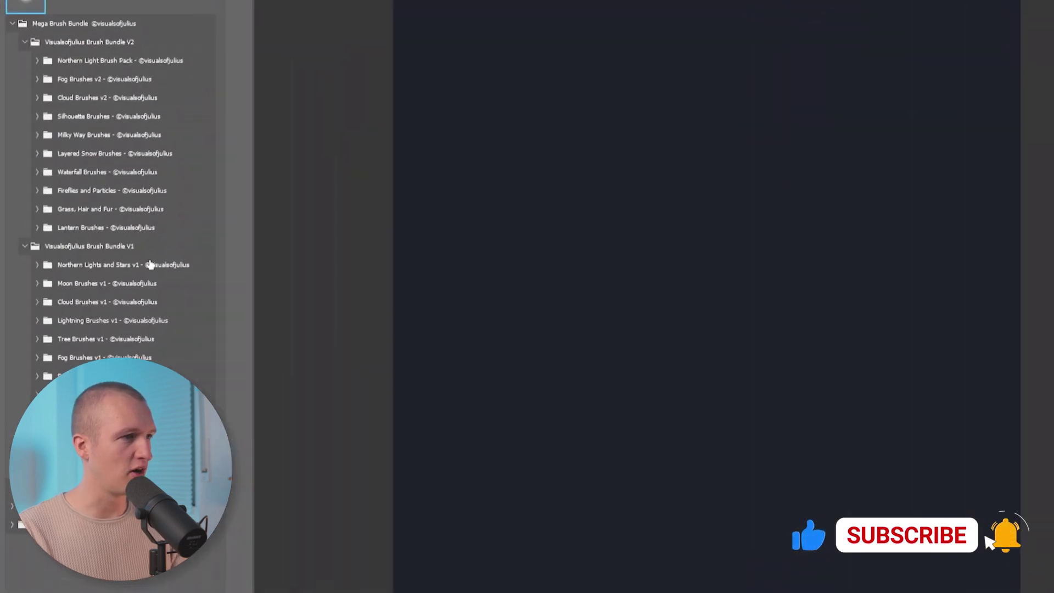
click(36, 135)
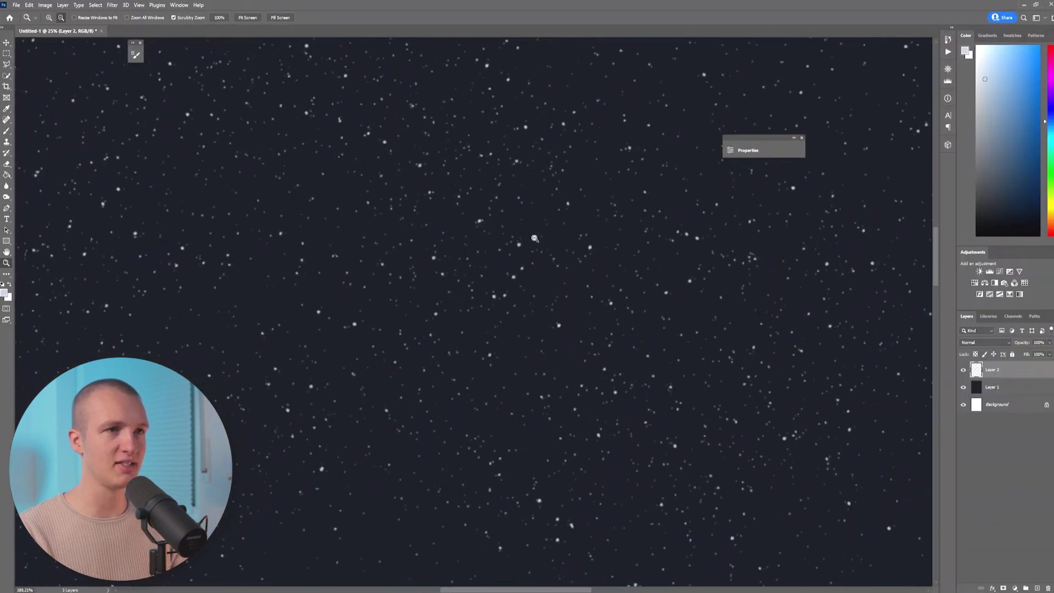
key(b)
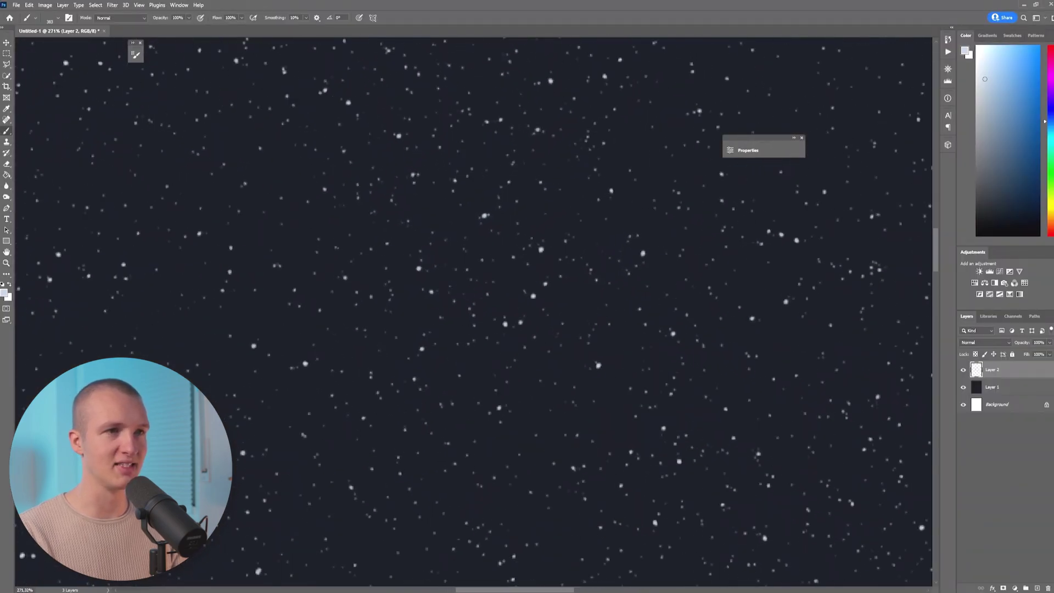
- Apply a Motion Blur with a distance of 4 pixels to the star layer
click(112, 5)
mouse_move(122, 113)
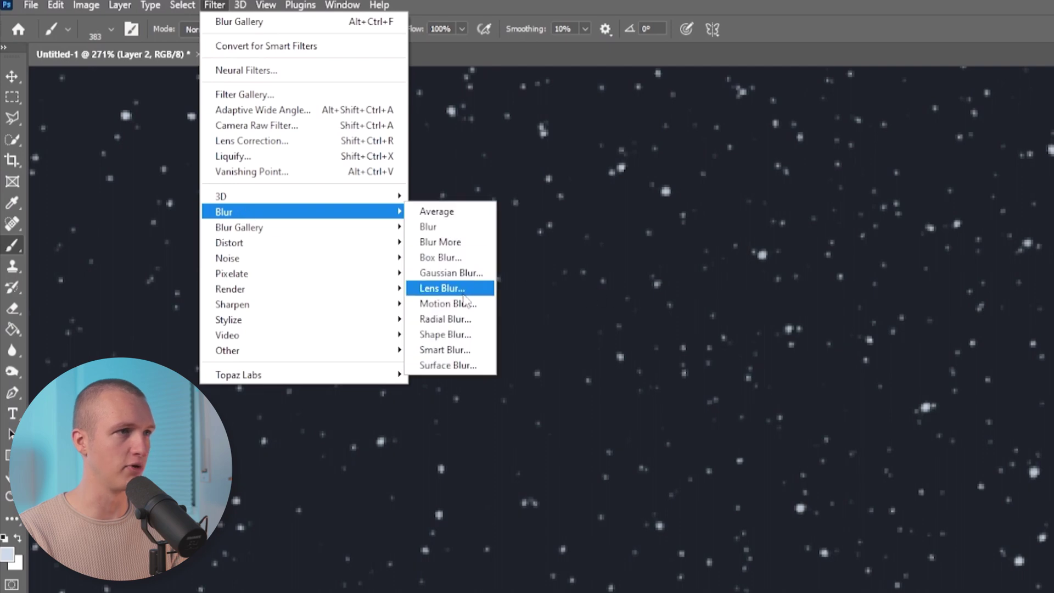
click(446, 303)
drag(522, 384, 519, 390)
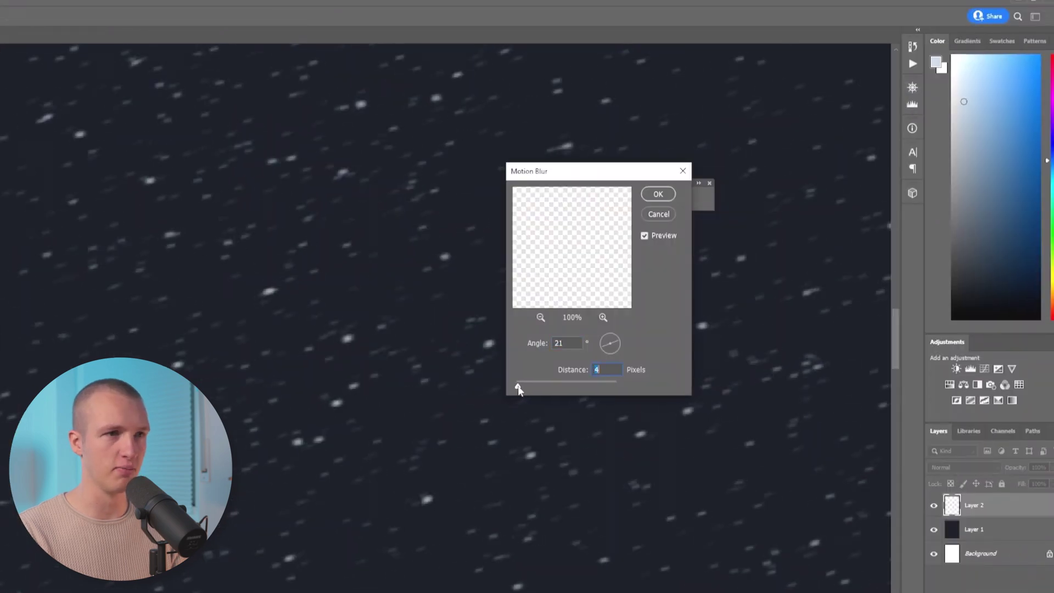
click(655, 195)
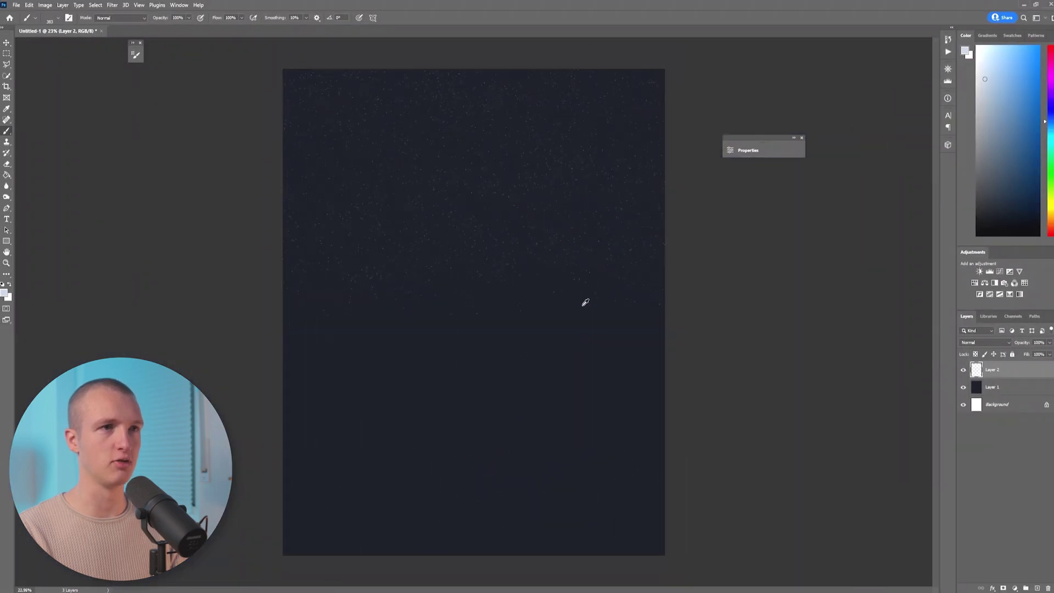
- Stamp dark clouds over the upper half of the canvas on a new layer with a brush from Cloud Brushes v1
scroll(586, 303, up, 1)
click(1039, 588)
click(58, 19)
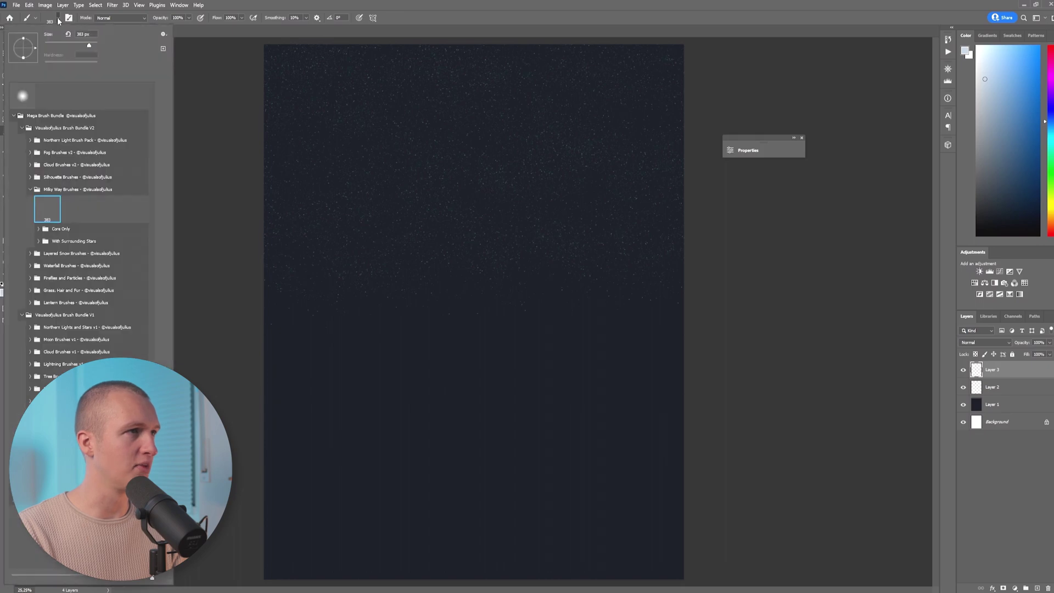
click(31, 190)
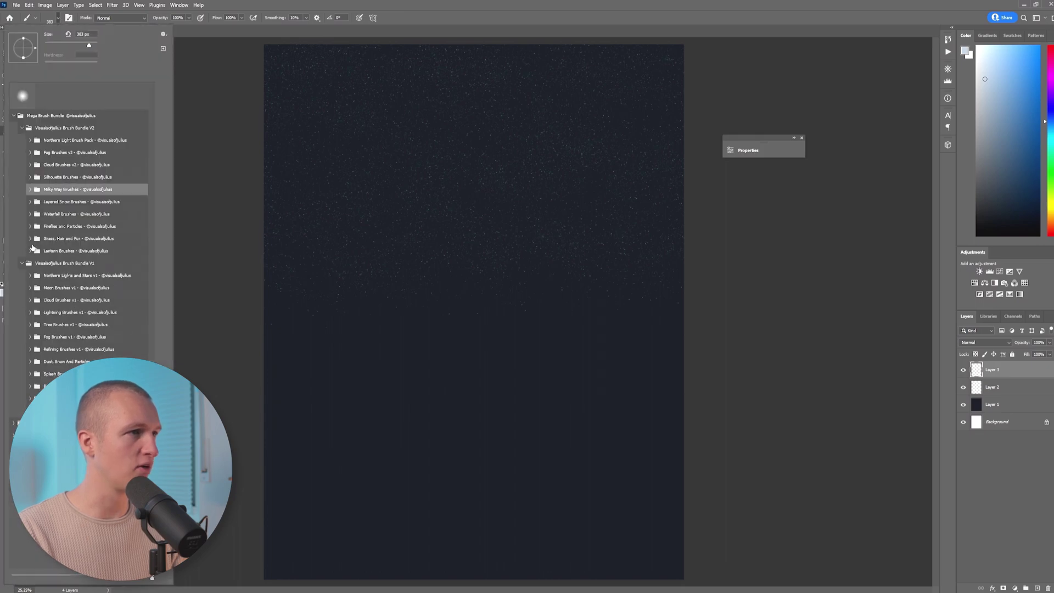
click(30, 300)
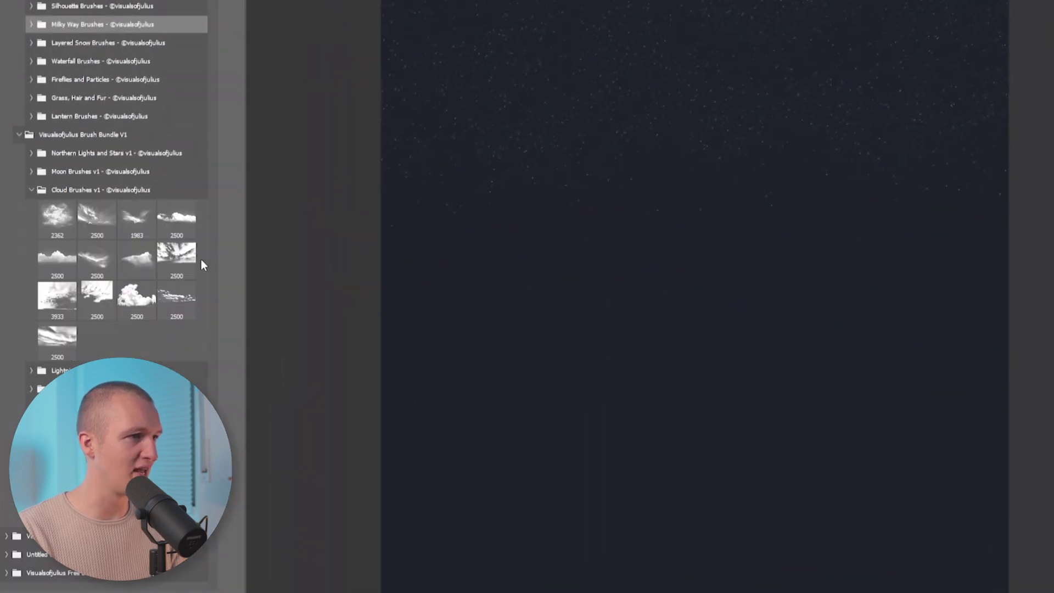
click(177, 264)
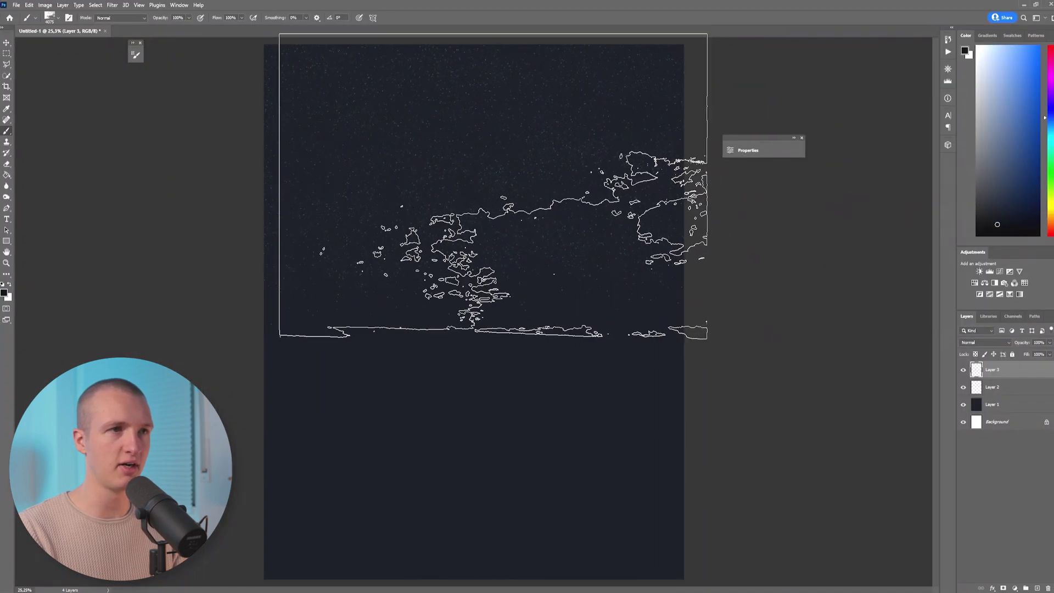
click(477, 175)
- Add a layer between the stars and the clouds and expand the Northern Light Brush Pack
click(1004, 387)
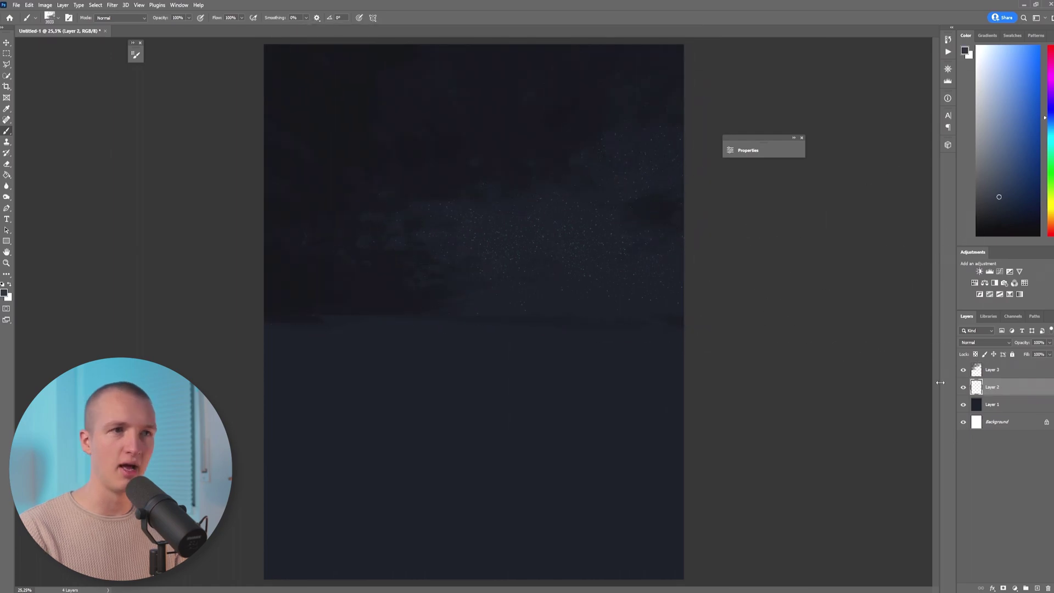
click(1037, 588)
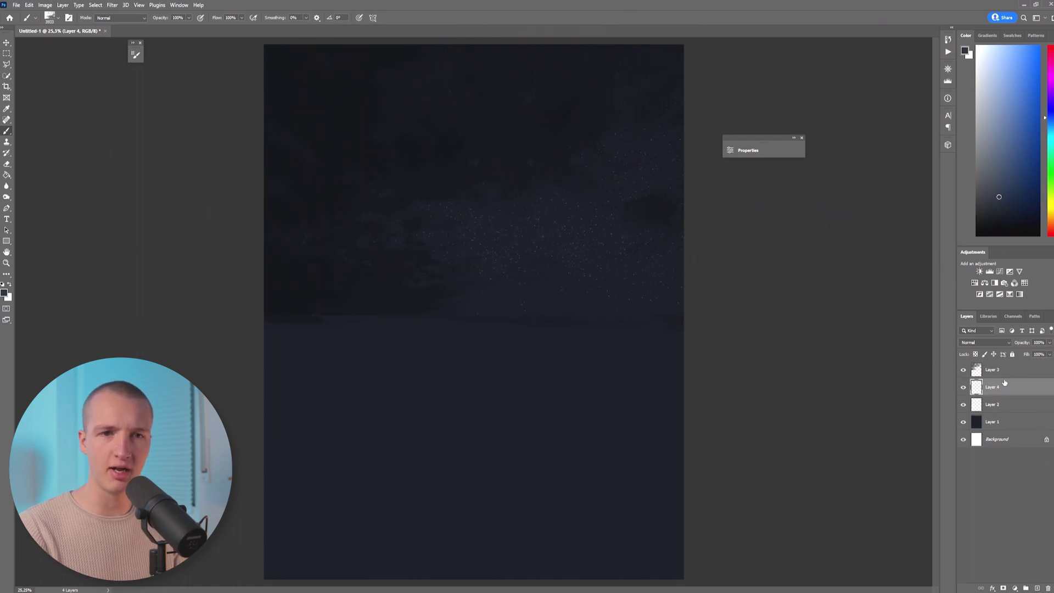
click(49, 17)
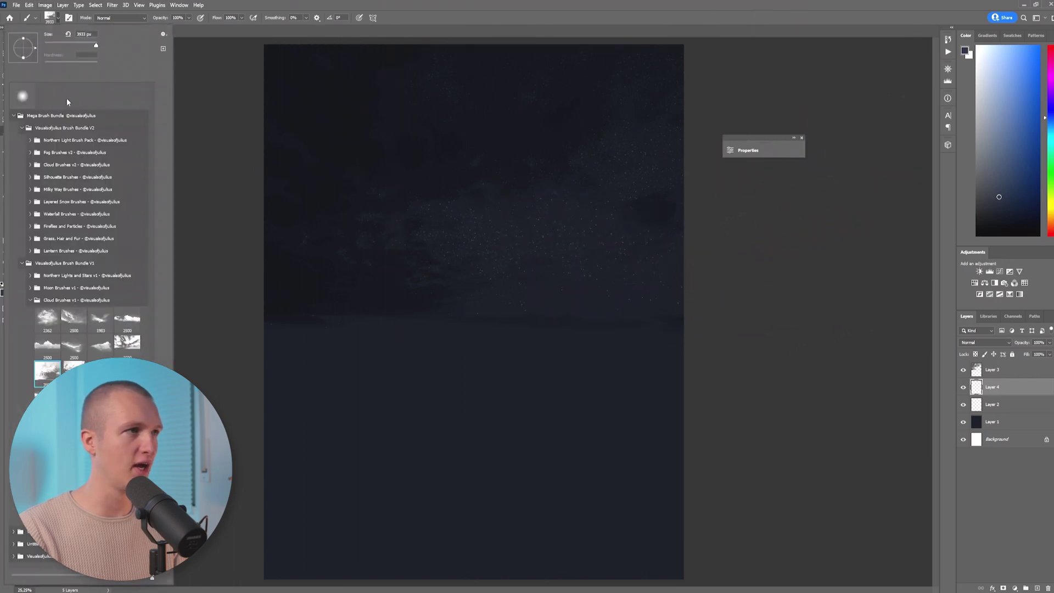
click(30, 140)
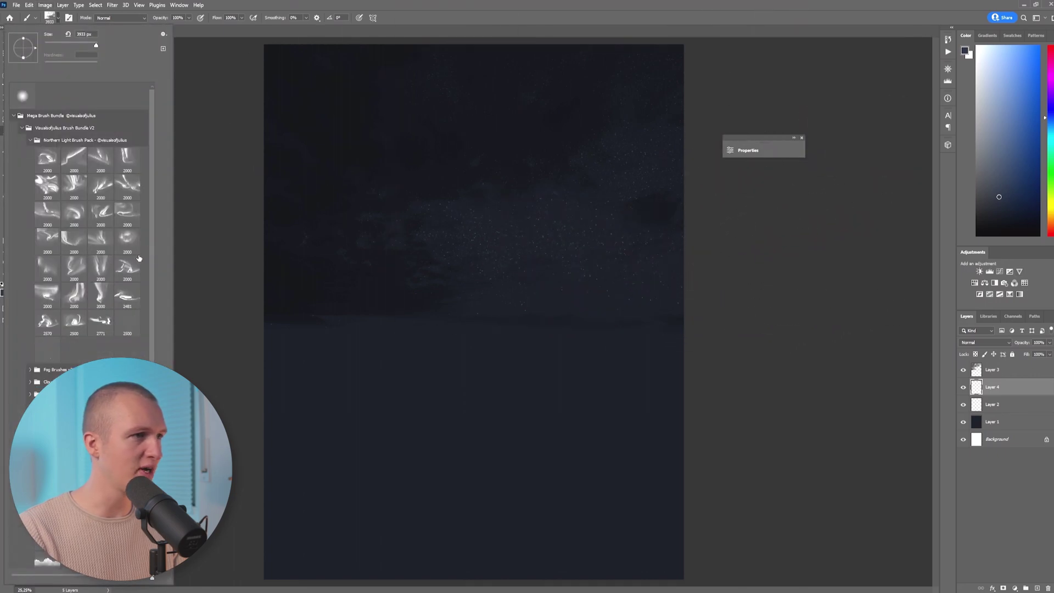
- Try stamping a light green aurora behind the clouds with two different Northern Light brushes, undoing each stamp
click(48, 322)
drag(476, 224, 641, 223)
click(505, 159)
key(ctrl+z)
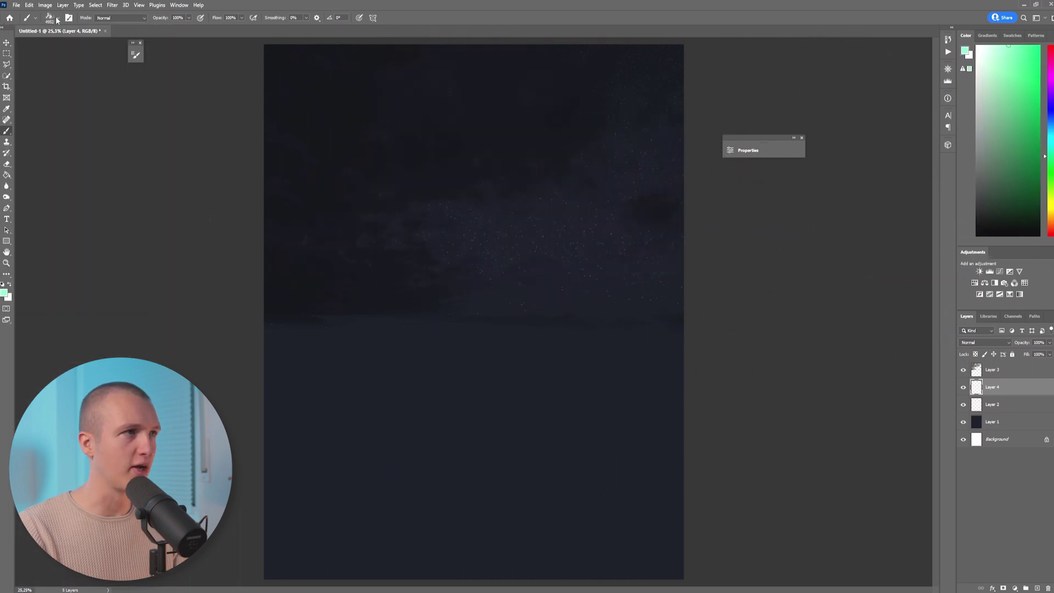
click(49, 17)
click(131, 266)
drag(534, 198, 741, 198)
click(548, 144)
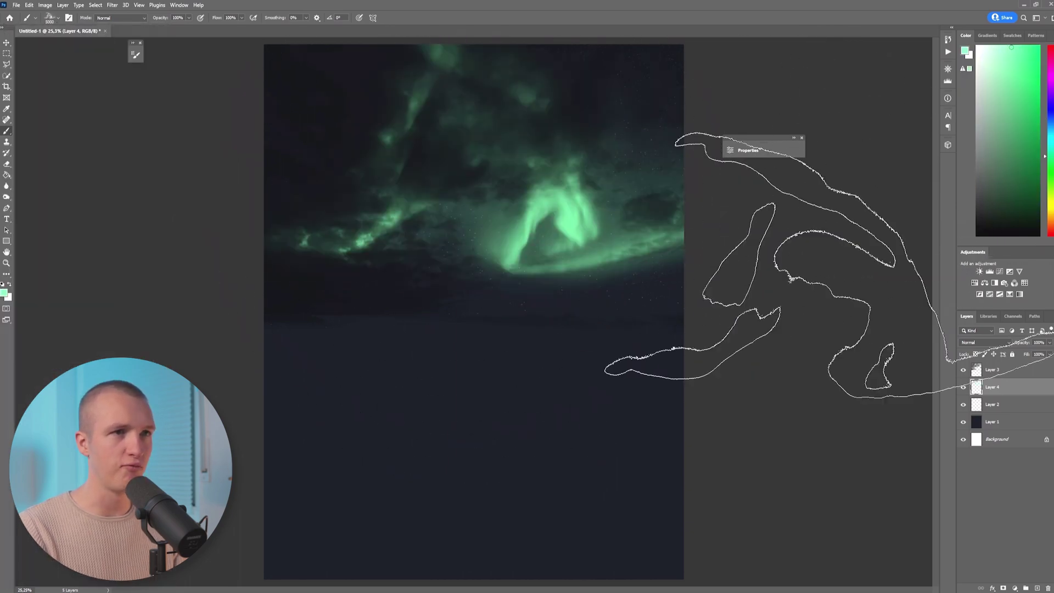
key(ctrl+z)
- Stamp a light green aurora across the sky with another Northern Light brush and toggle the layers' visibility to compare
click(49, 17)
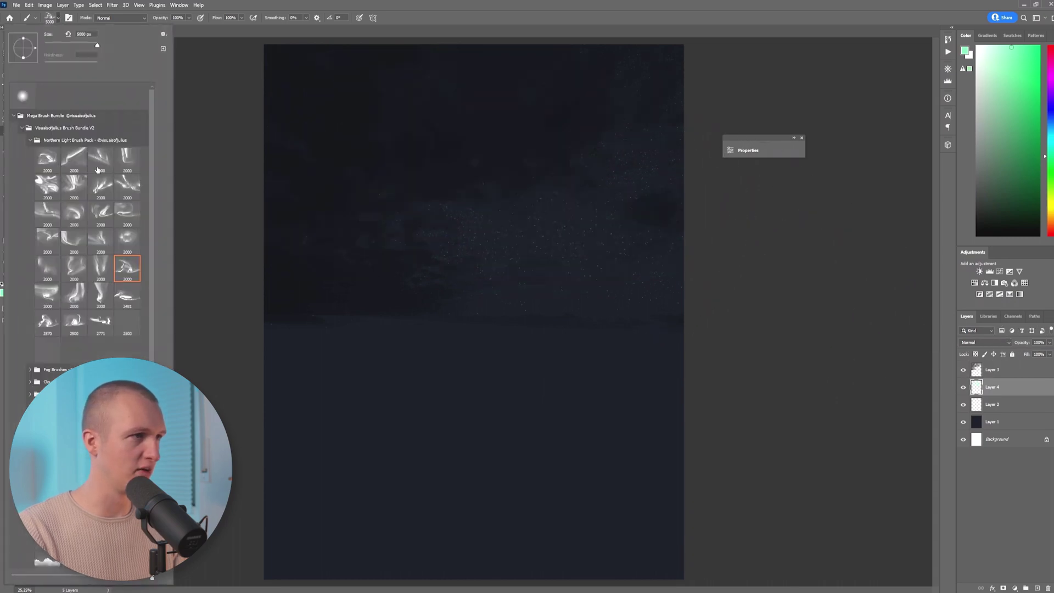
click(328, 179)
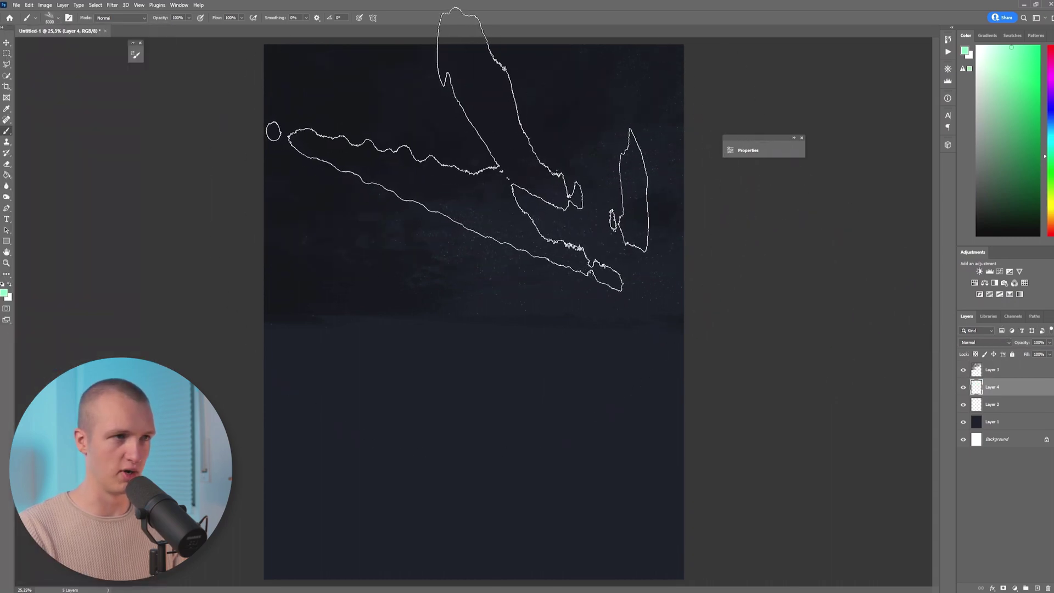
click(506, 173)
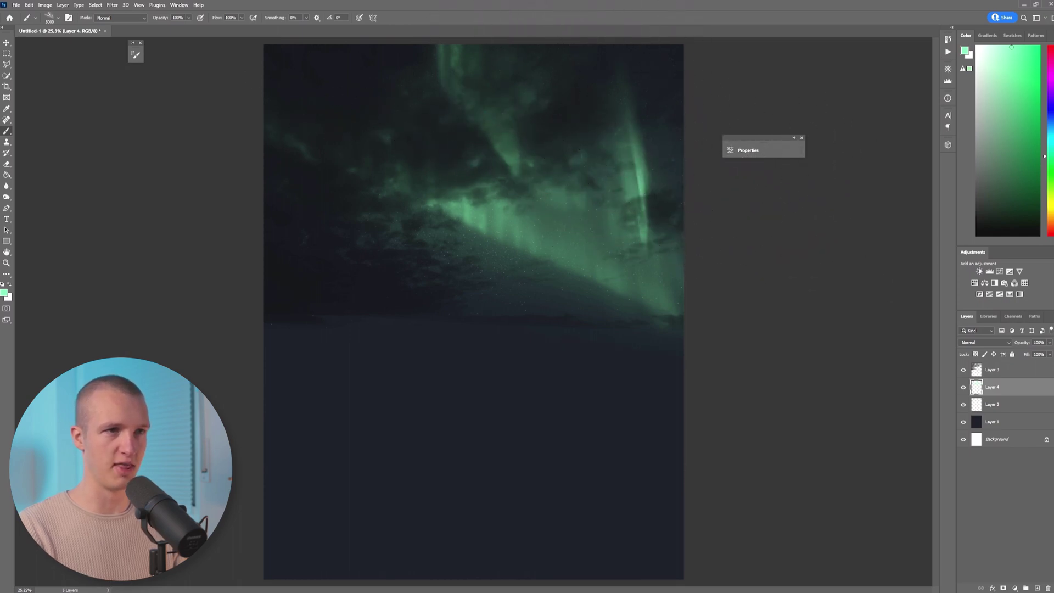
drag(964, 370, 963, 422)
click(963, 421)
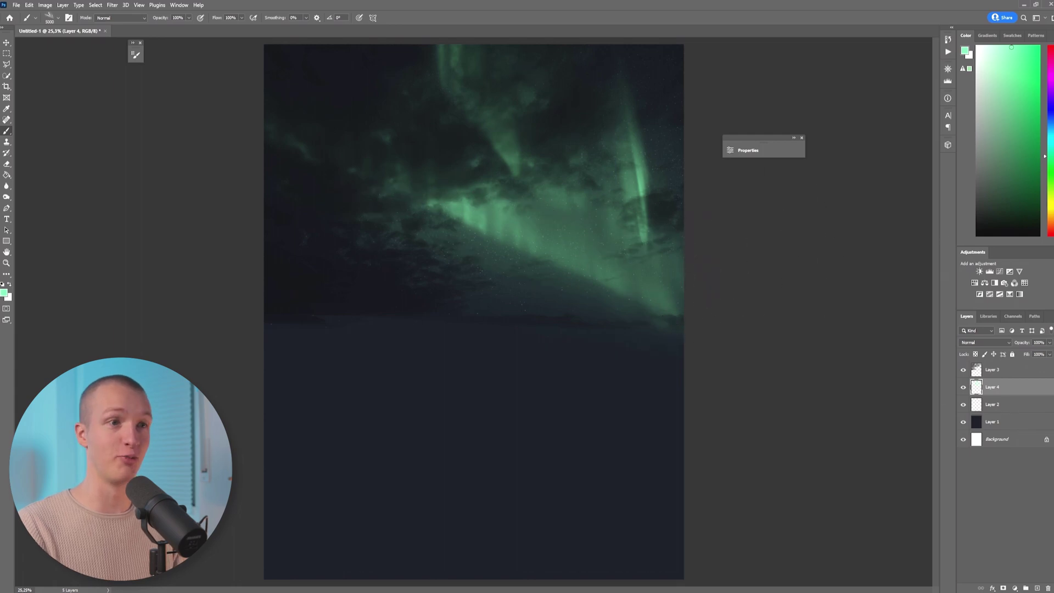
- Paint a near-black mountain slope along the canvas's left side on a new top layer with a Refining Brushes v1 brush
click(1019, 371)
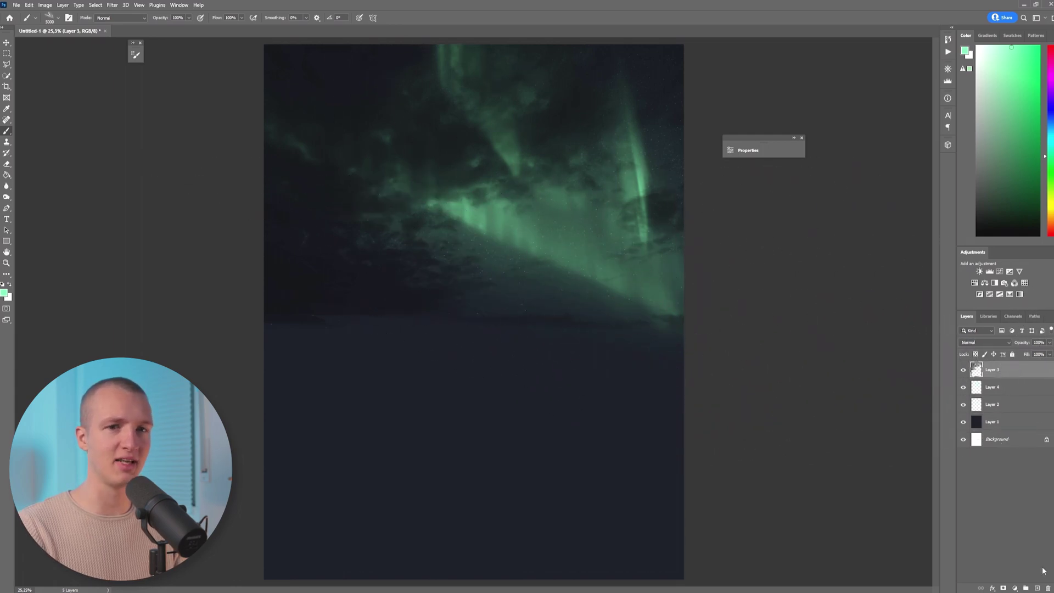
click(1037, 588)
click(58, 18)
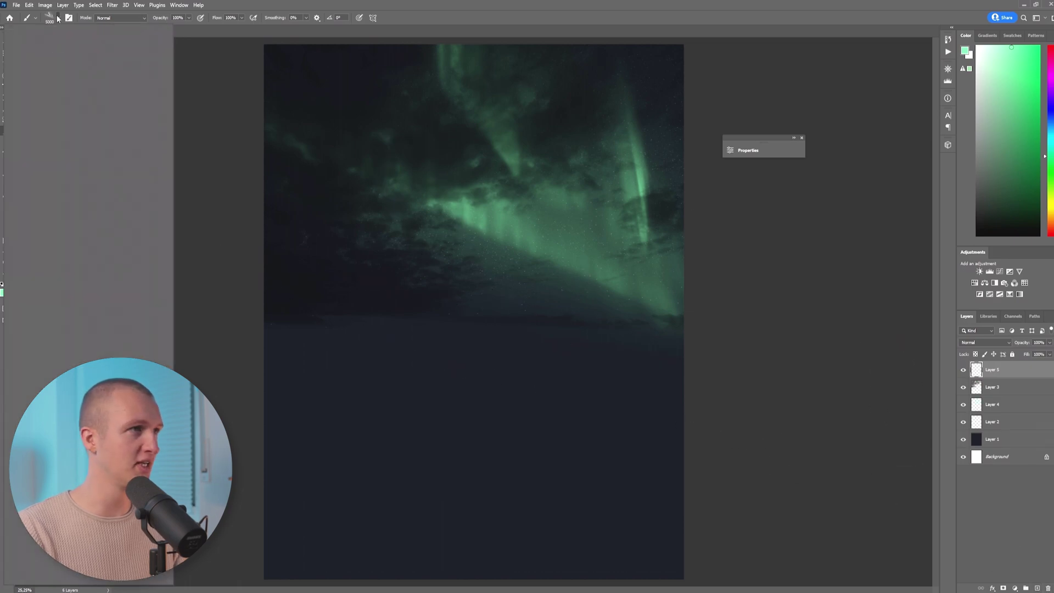
click(29, 141)
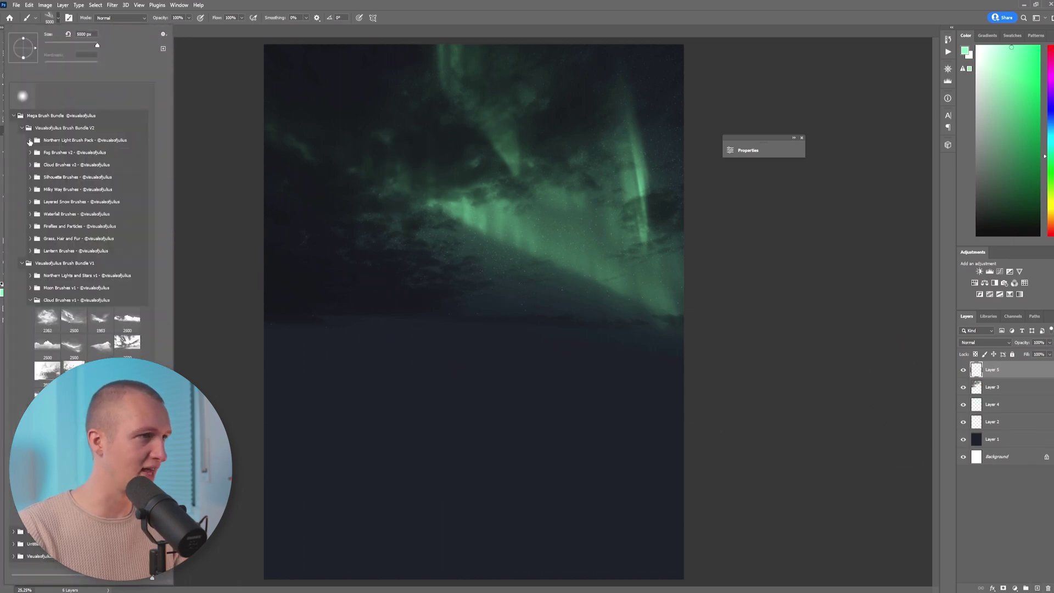
click(31, 300)
click(30, 349)
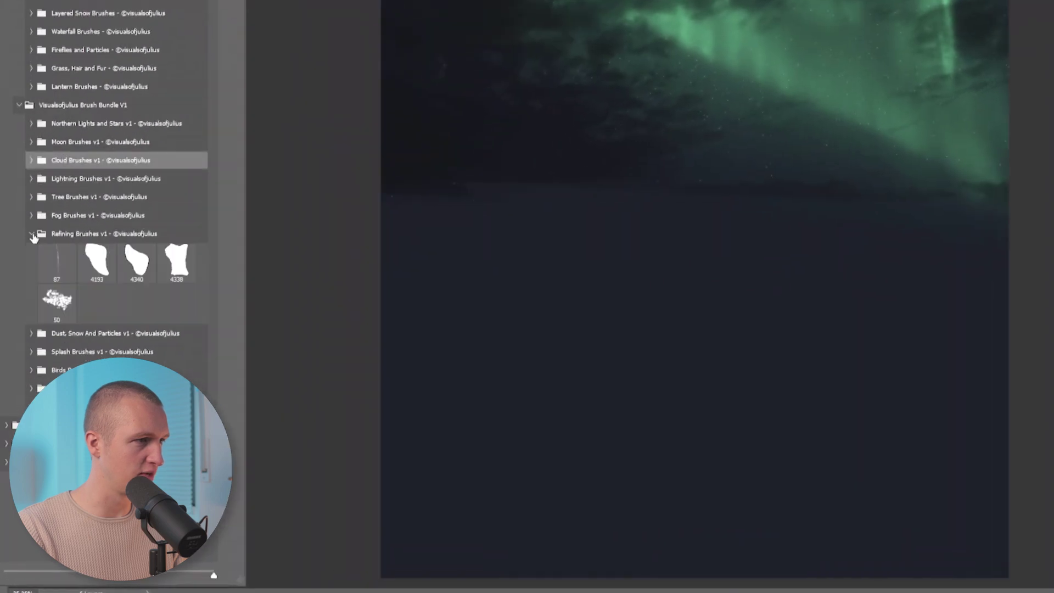
click(135, 262)
drag(793, 115, 545, 103)
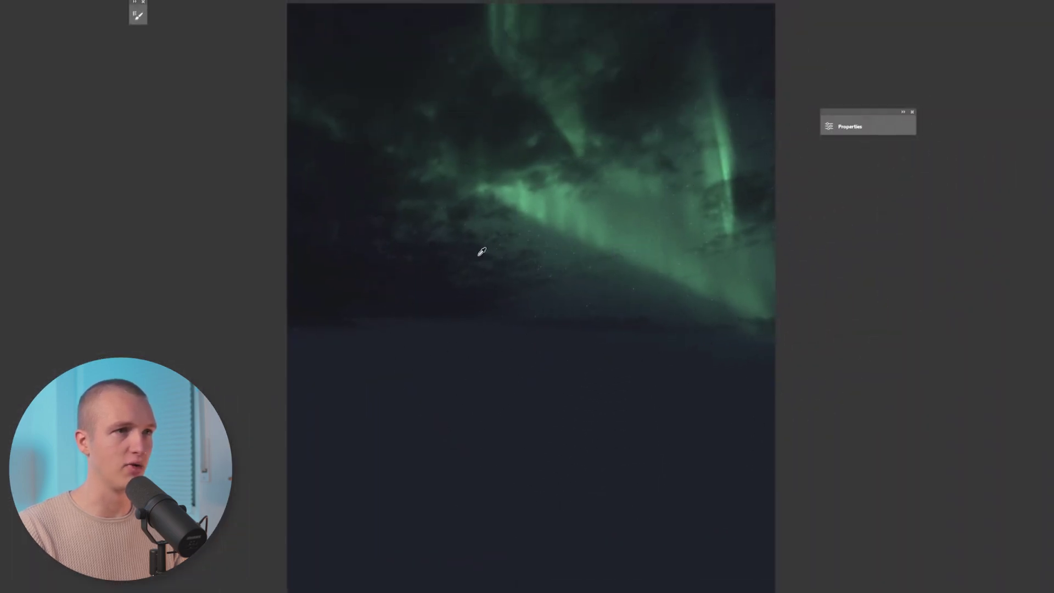
scroll(407, 313, up, 7)
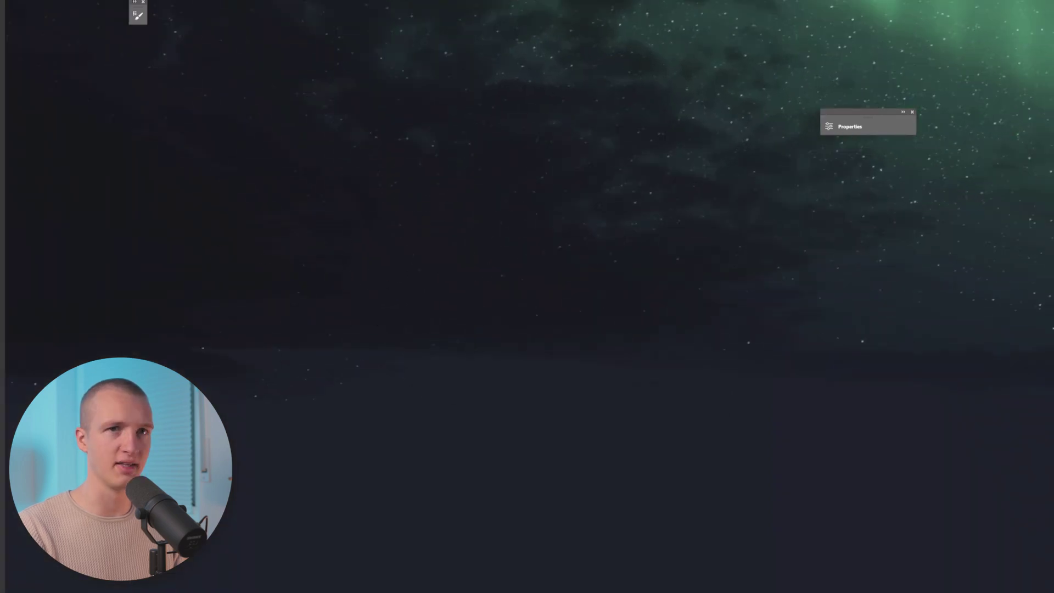
scroll(723, 289, down, 5)
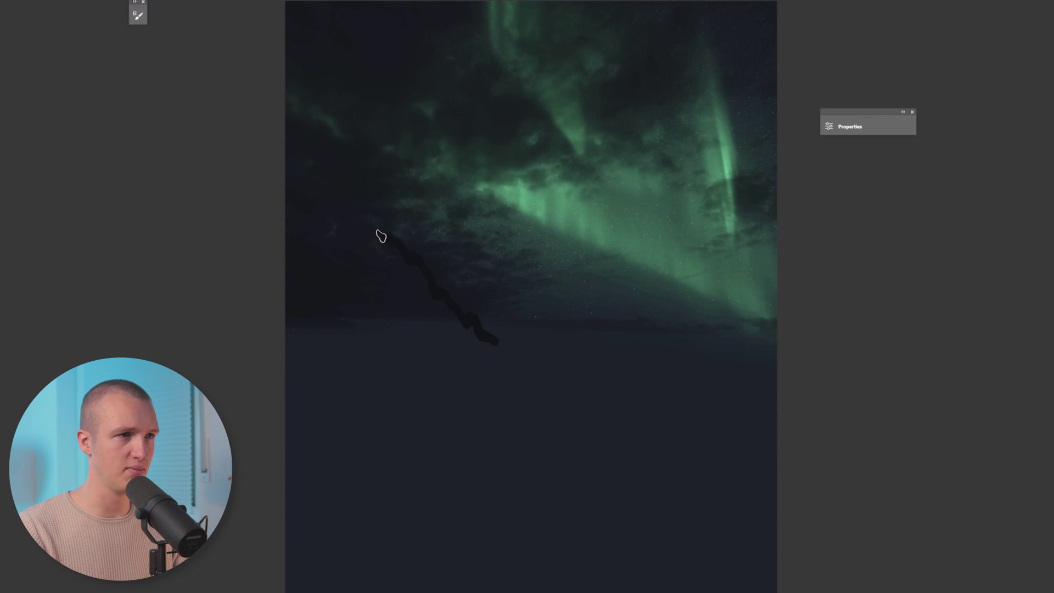
mouse_move(349, 186)
mouse_down()
mouse_move(320, 169)
mouse_move(455, 322)
mouse_move(291, 336)
mouse_up()
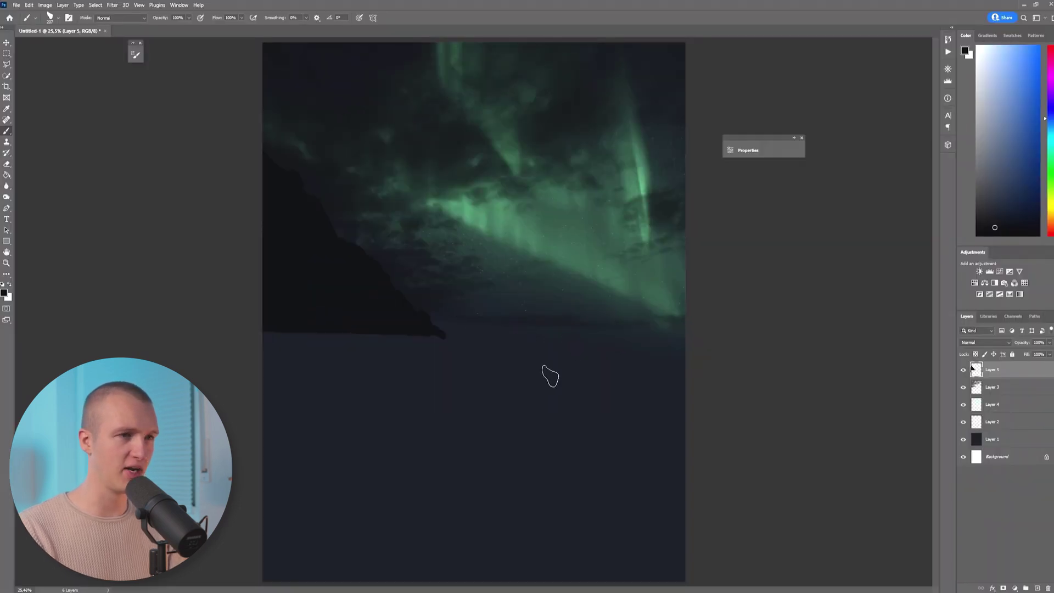
- Delete a rectangular selection along the mountain's base to give it a straight horizon edge, and deselect
key(m)
drag(489, 395, 219, 327)
key(Delete)
key(ctrl+d)
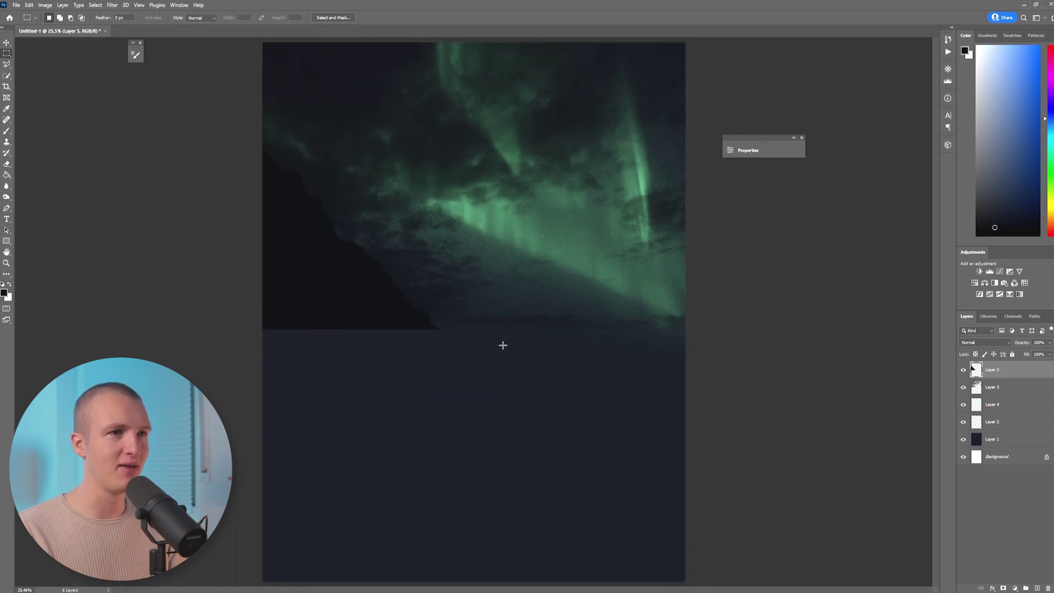
- Paint low, dark blue distant hills along the horizon on a new layer behind the mountain
click(1011, 388)
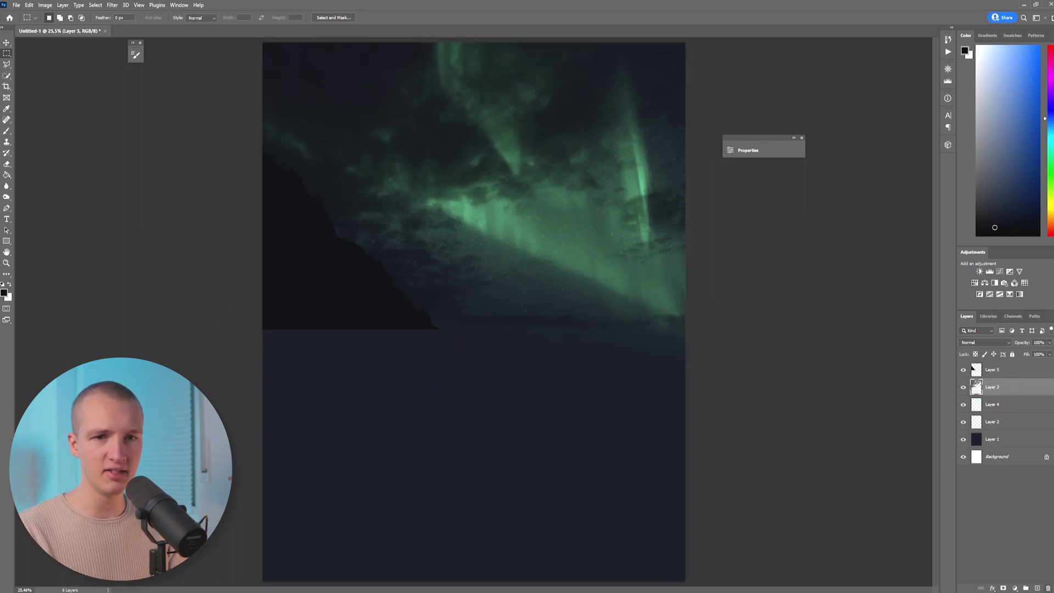
click(1038, 588)
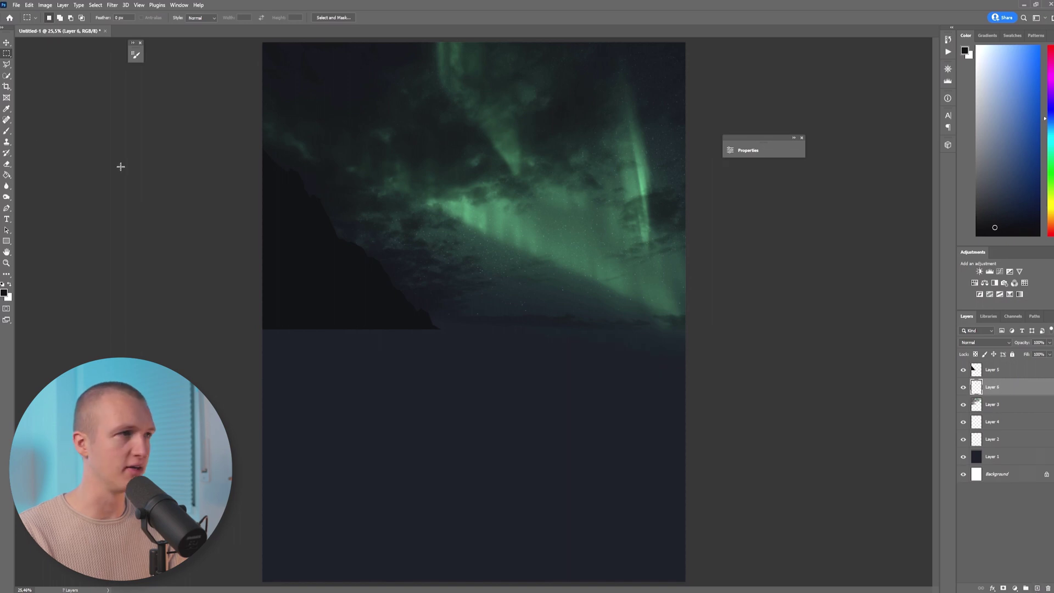
key(b)
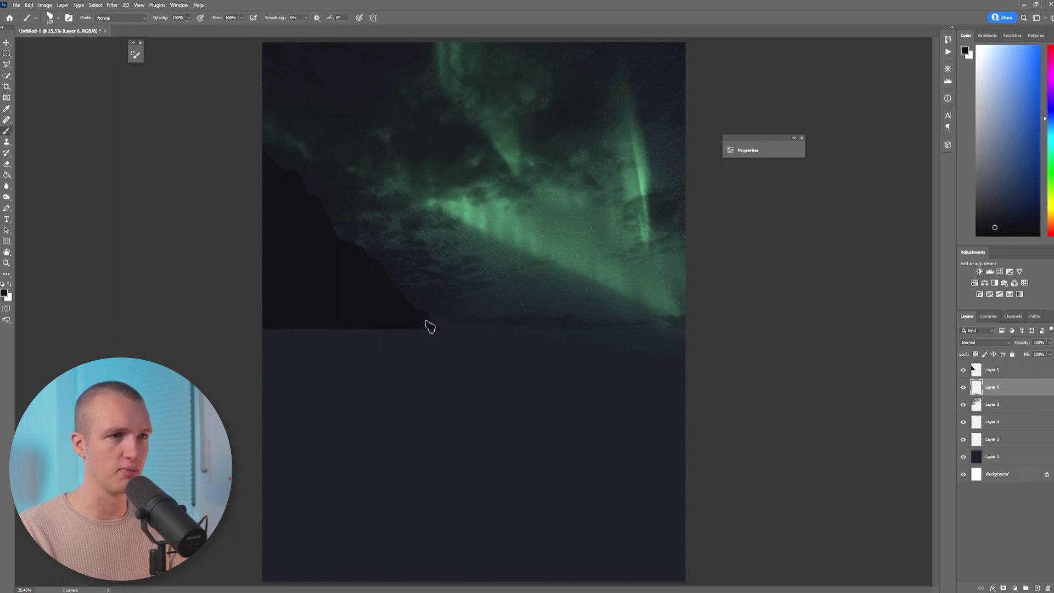
click(997, 227)
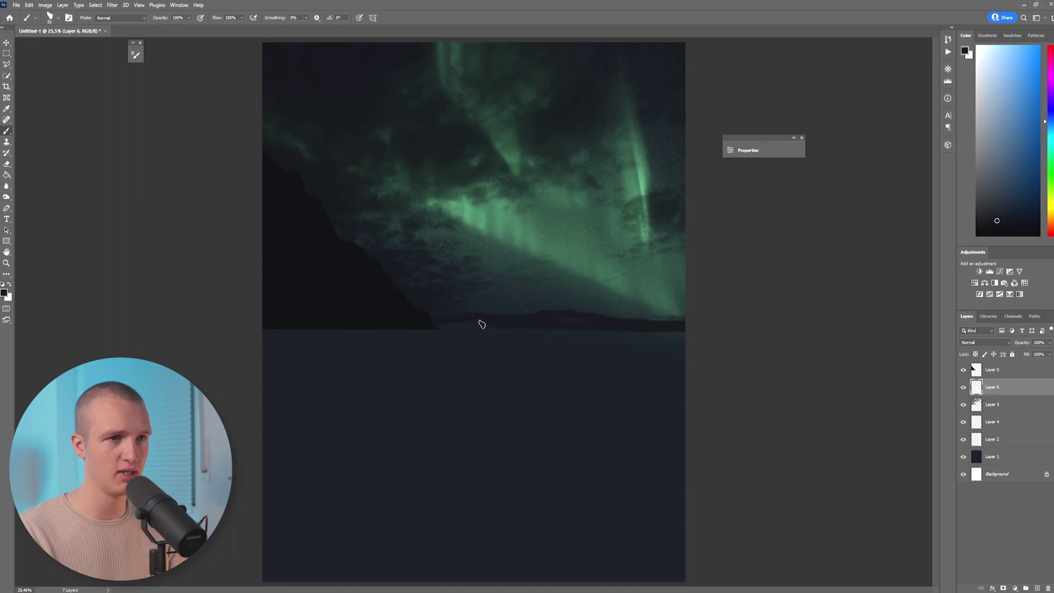
- Delete a rectangular selection along the distant hills' base to straighten the horizon edge, and deselect
key(m)
drag(693, 406, 407, 325)
key(Delete)
key(ctrl+d)
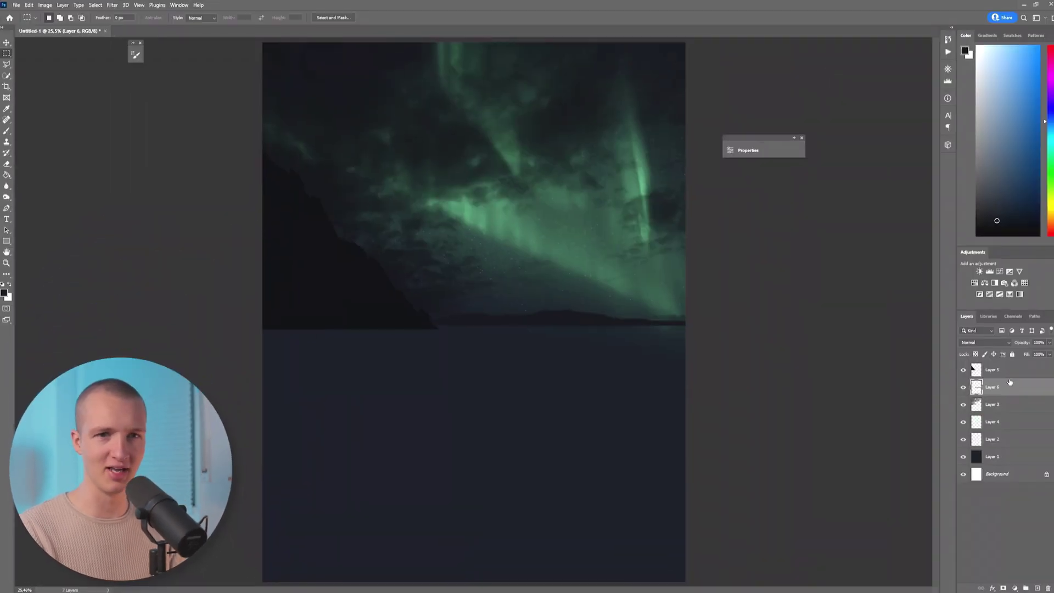
- Paint near-black conifers along the mountain's foot and lower slope on a new top layer with a Tree Brushes v1 brush
key(ctrl+shift+alt+n)
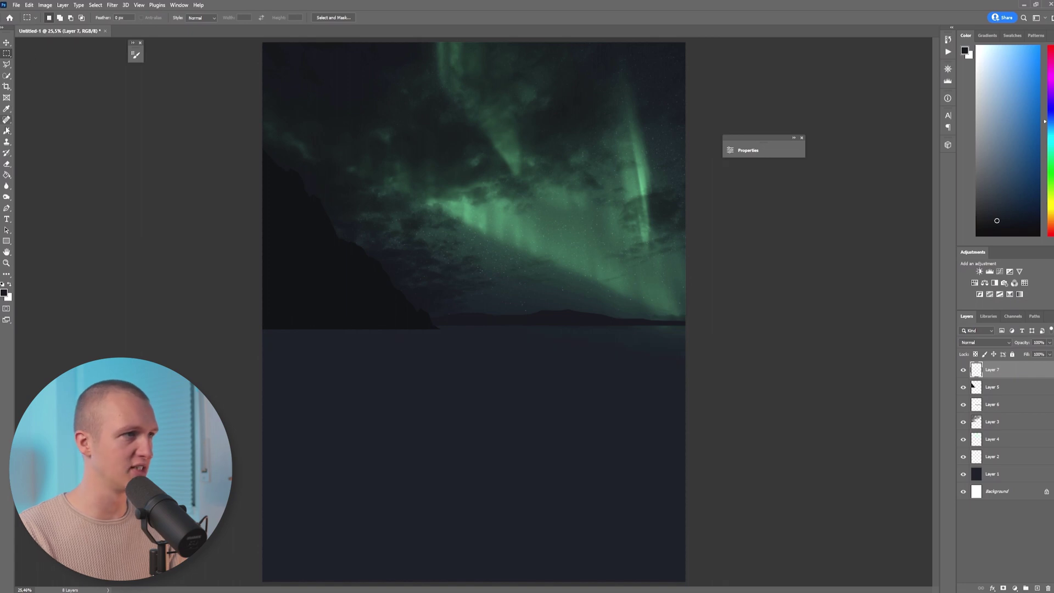
click(6, 130)
click(58, 17)
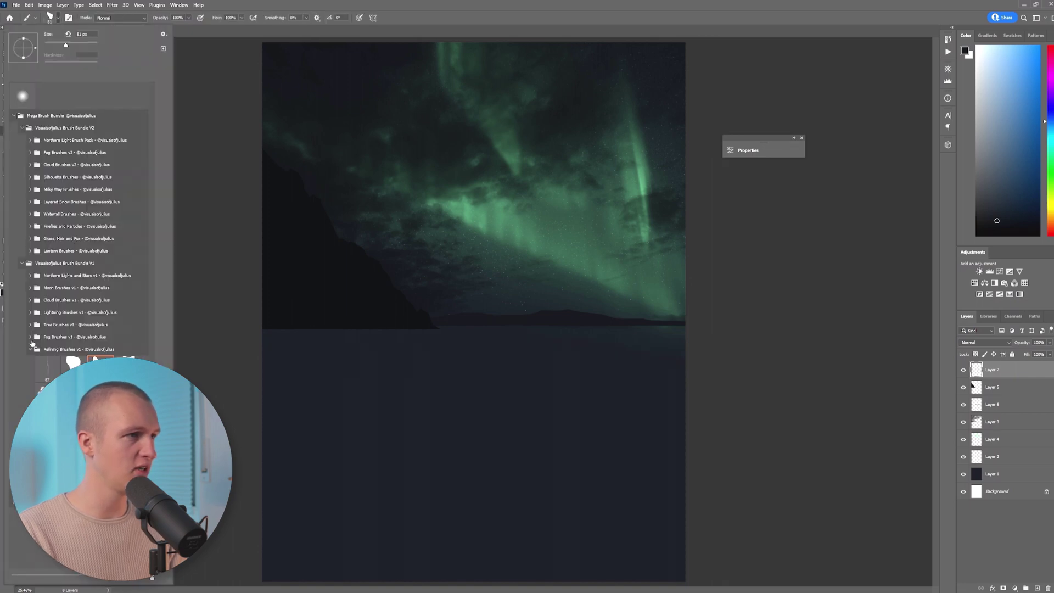
click(32, 344)
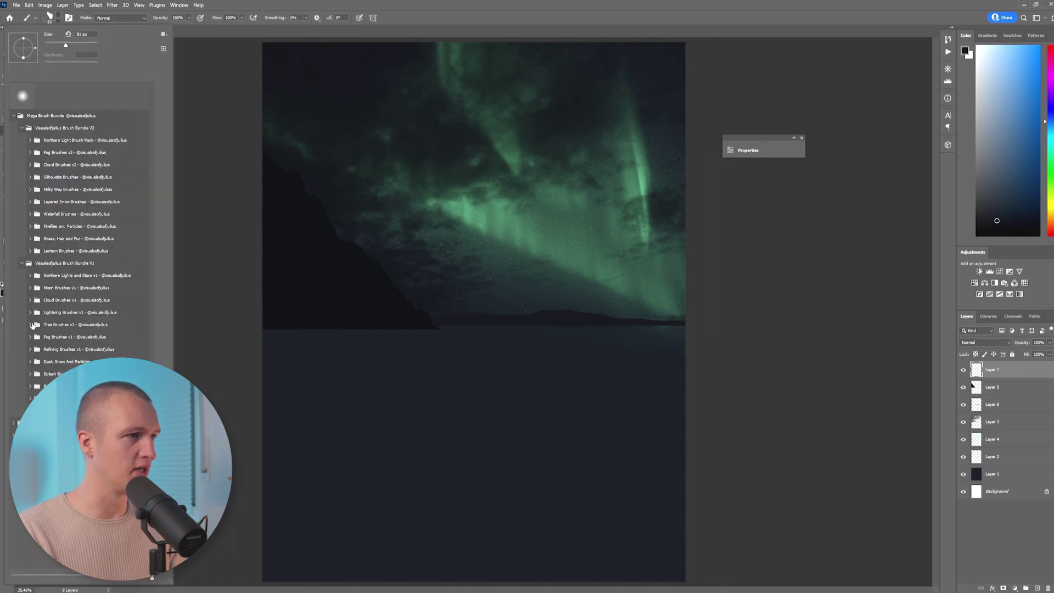
click(31, 325)
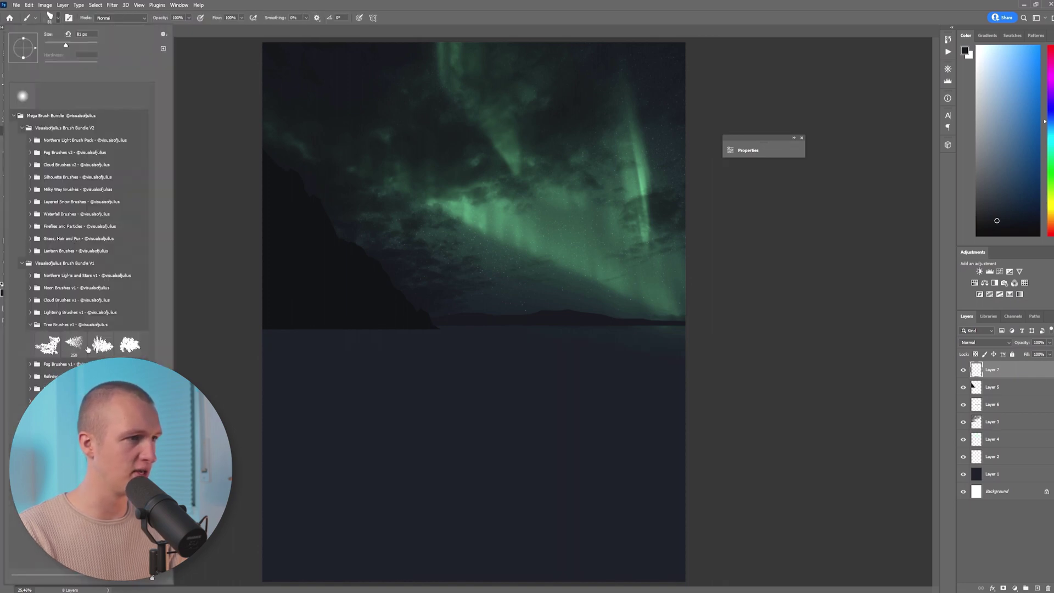
alt+right_click(330, 319)
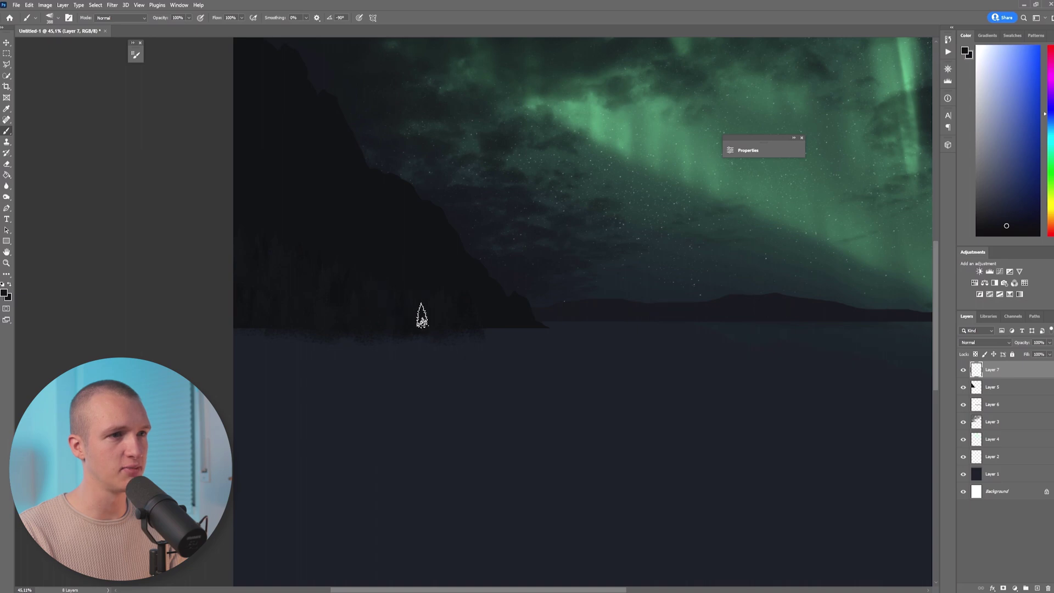
alt+right_click(466, 316)
alt+right_click(494, 318)
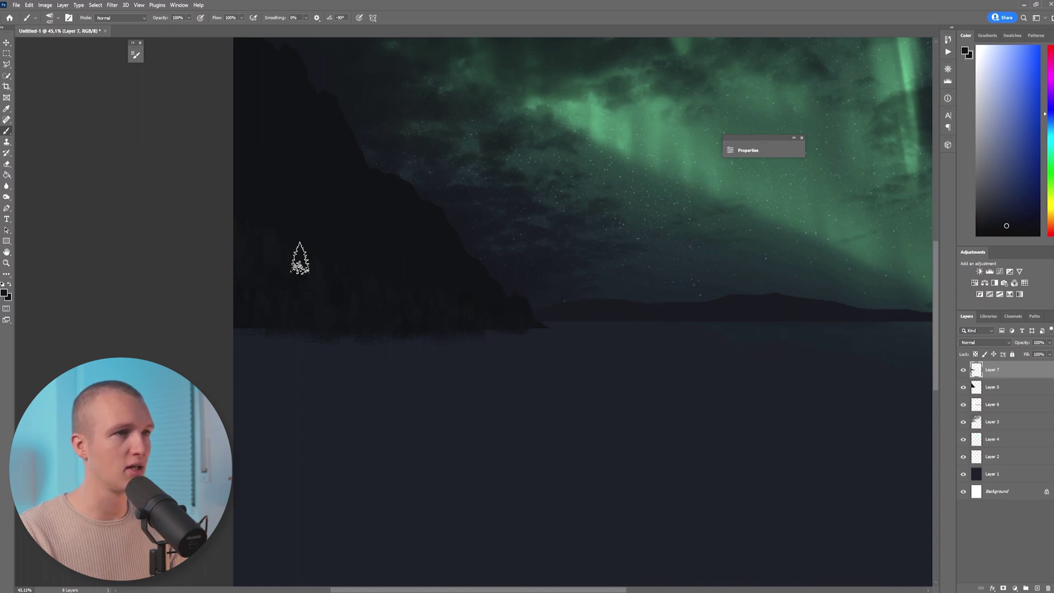
alt+right_click(331, 275)
alt+right_click(393, 289)
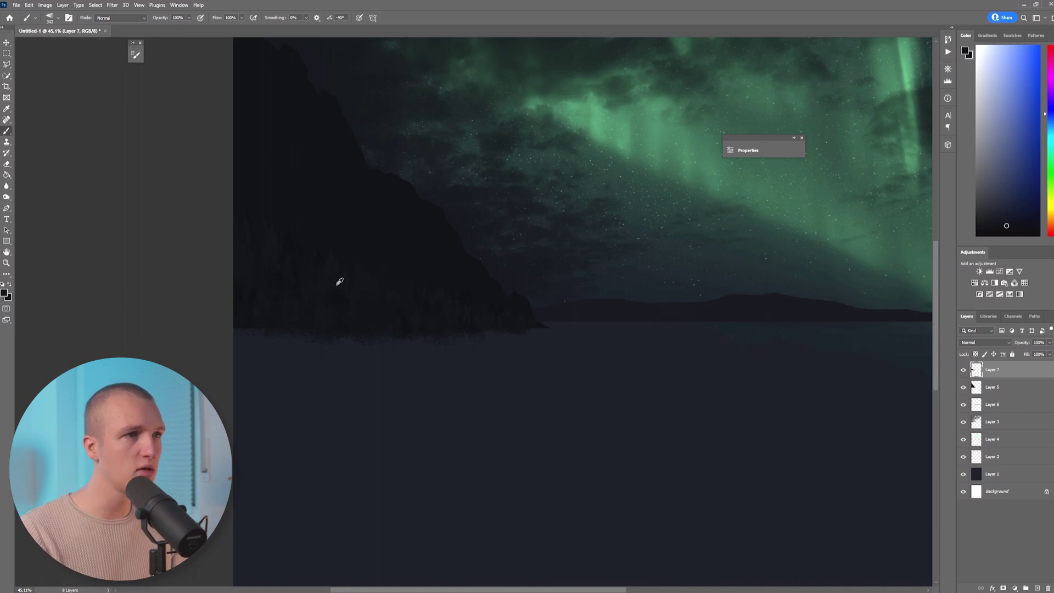
- Delete a rectangular selection below the mountain's trees to cut them off straight at the waterline, and deselect
scroll(340, 282, down, 1)
key(m)
drag(515, 383, 185, 309)
key(Delete)
key(ctrl+d)
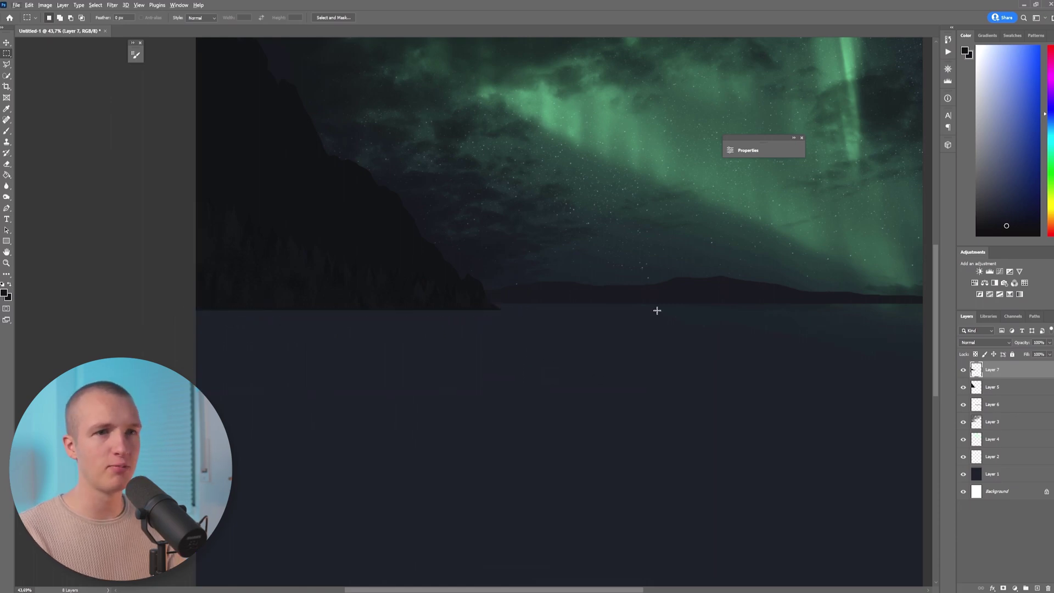
- Paint a row of tiny dark trees along the whole distant horizon on a new top layer, varying the tree brush size
click(1037, 588)
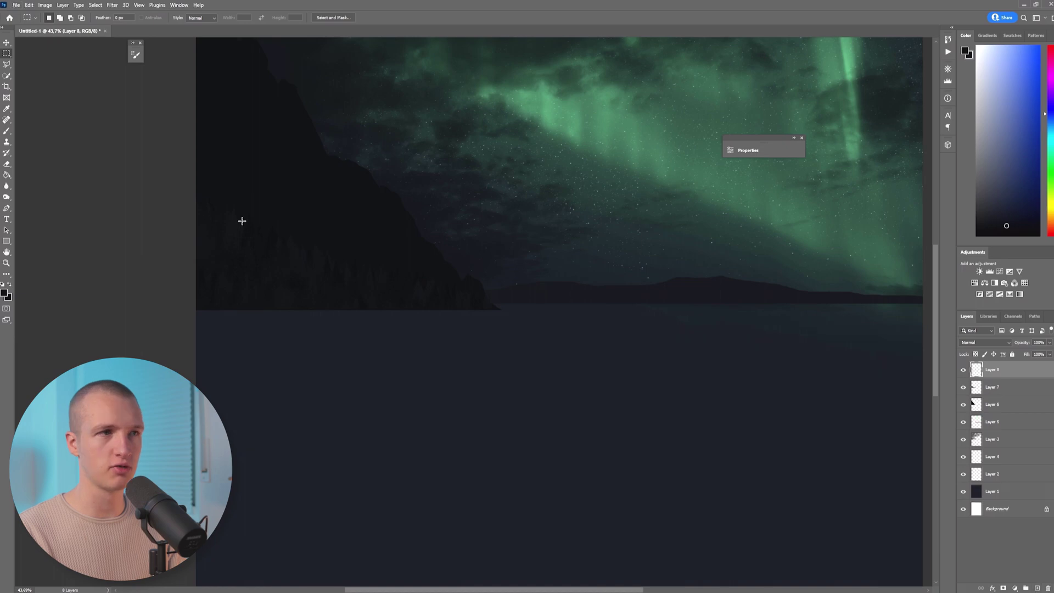
click(11, 133)
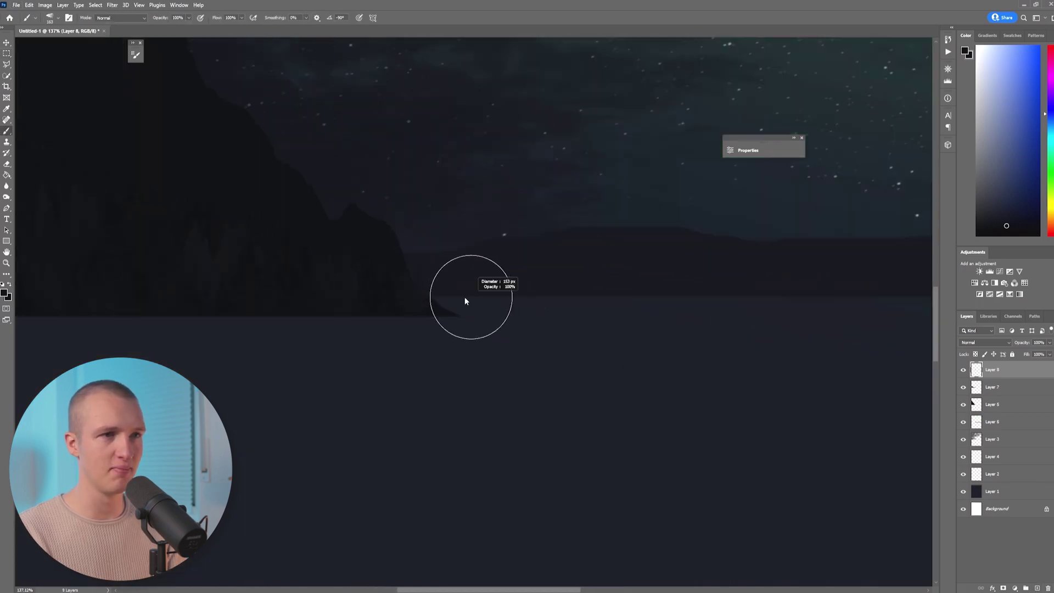
drag(465, 298, 433, 303)
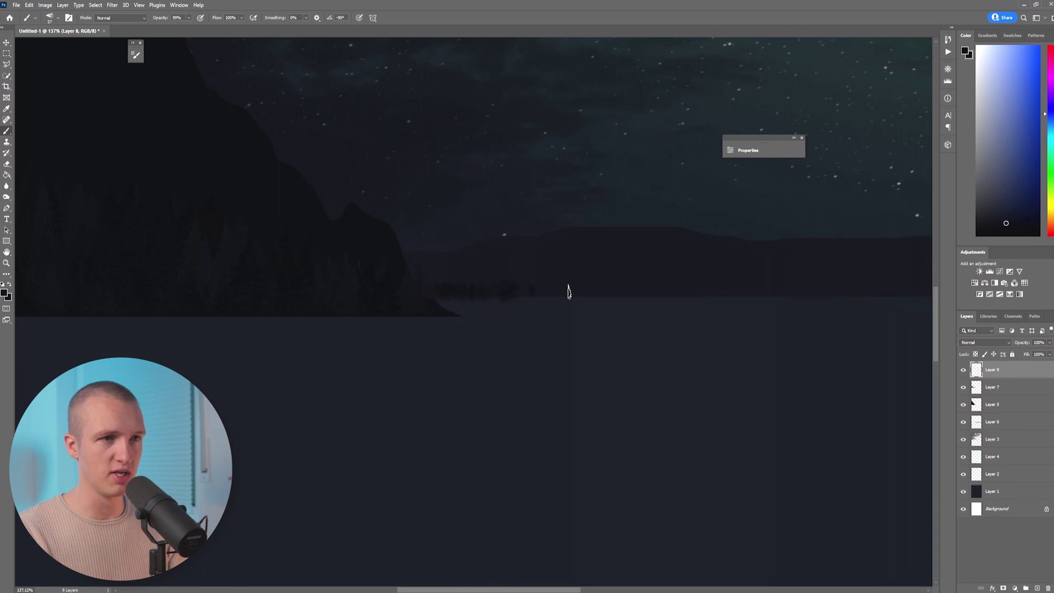
drag(675, 294, 370, 295)
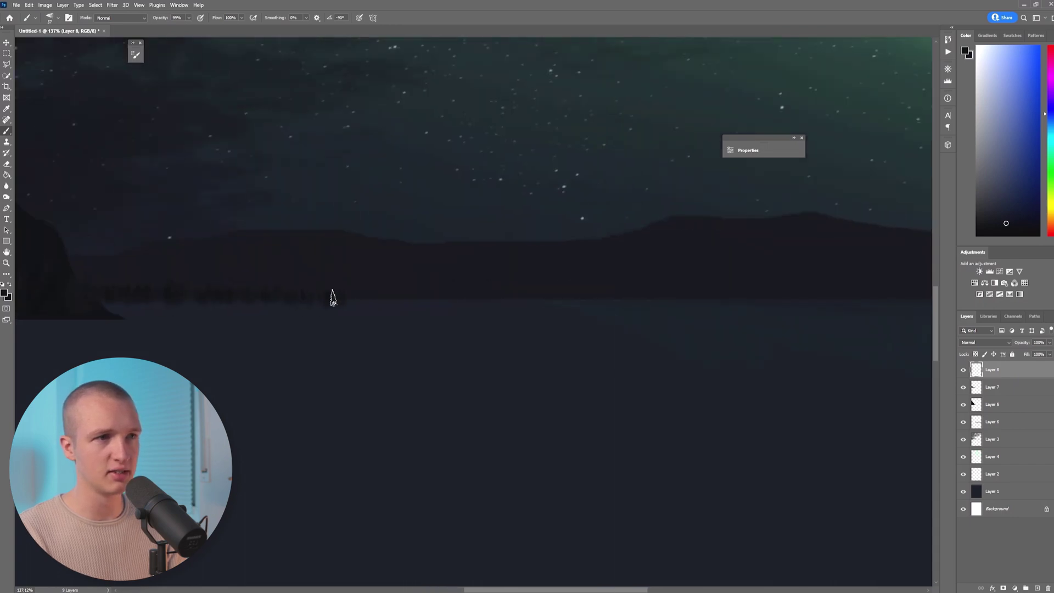
drag(567, 299, 379, 303)
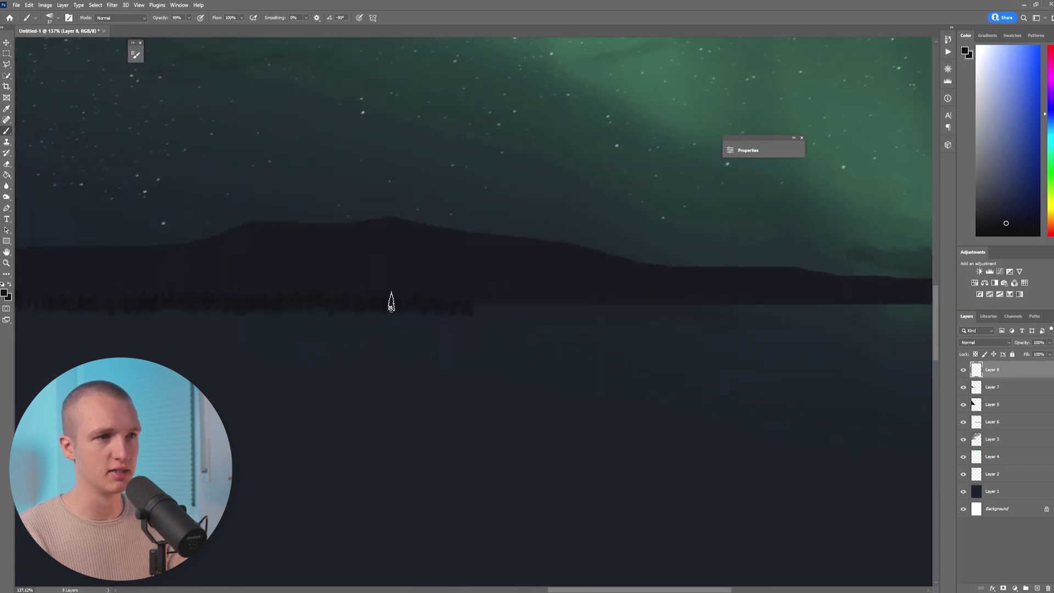
mouse_move(636, 305)
mouse_down()
mouse_move(362, 302)
mouse_move(747, 301)
mouse_up()
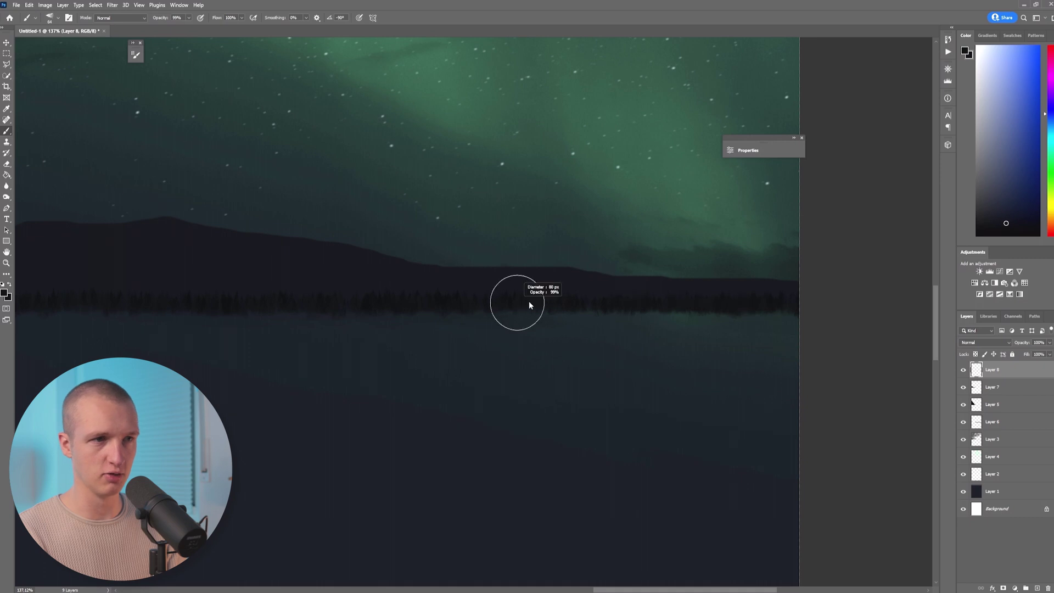
drag(529, 302, 540, 302)
mouse_move(344, 298)
mouse_down()
mouse_move(543, 296)
mouse_move(499, 299)
mouse_up()
drag(411, 297, 480, 299)
drag(202, 299, 466, 294)
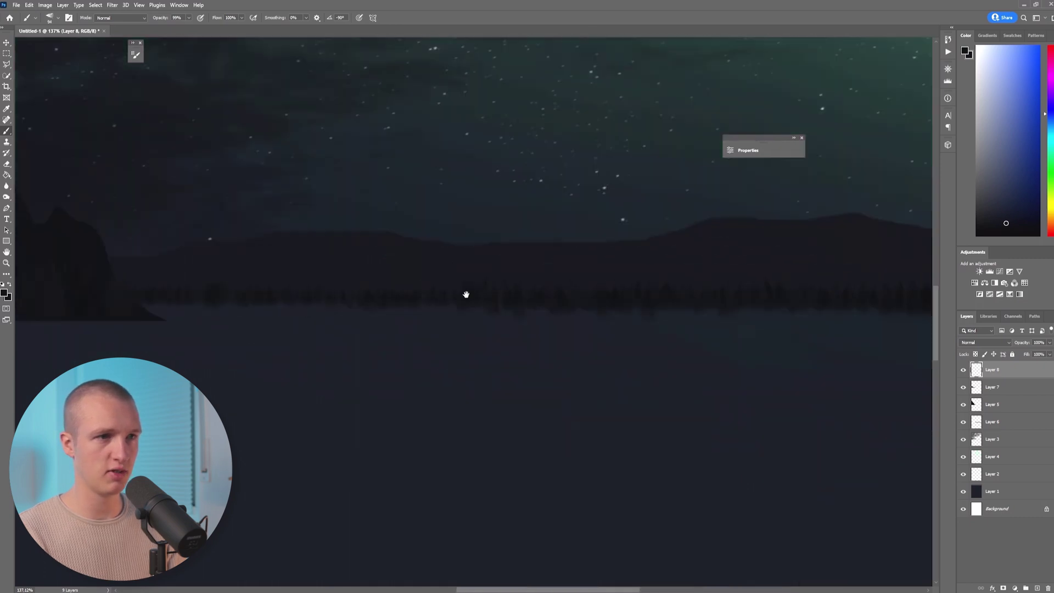
scroll(539, 297, left, 5)
scroll(456, 327, down, 3)
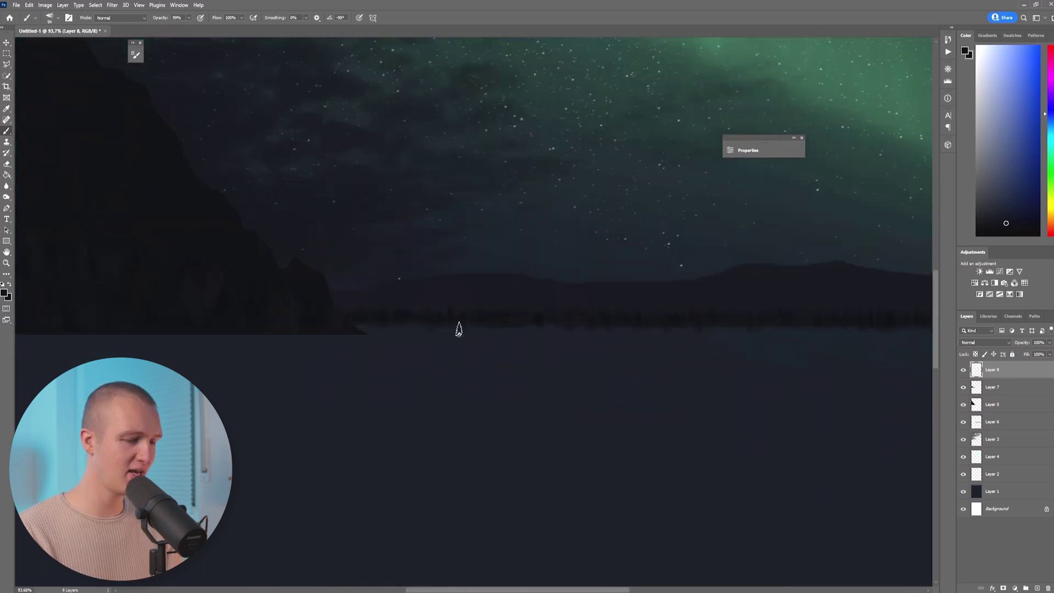
- Hide the tiny tree layer to select the area below the horizon, show it again, and delete the trees' overhanging bases
key(m)
click(963, 371)
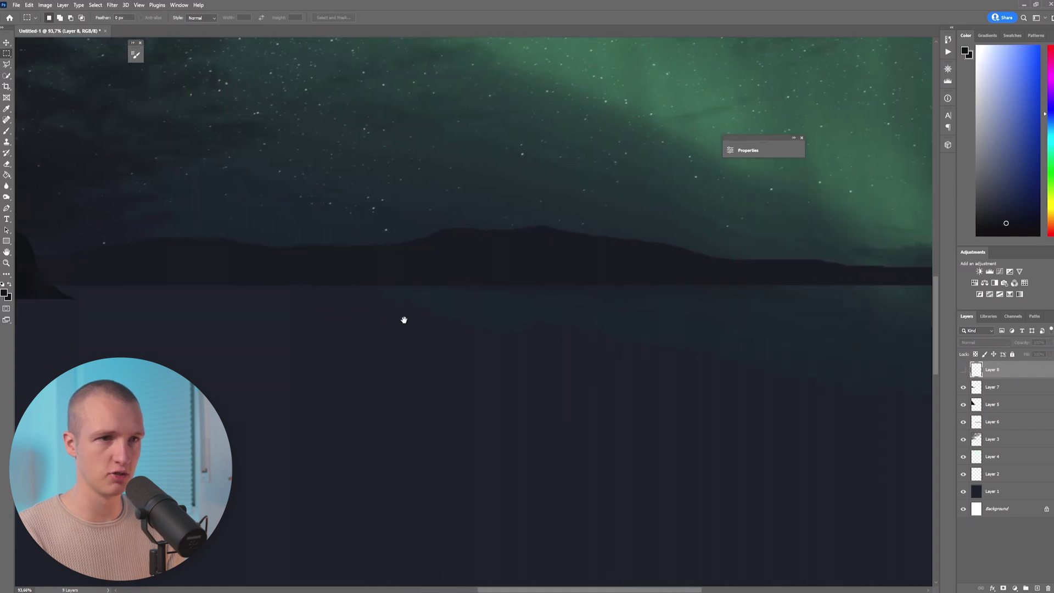
scroll(482, 334, down, 2)
drag(773, 358, 172, 300)
click(963, 370)
key(Delete)
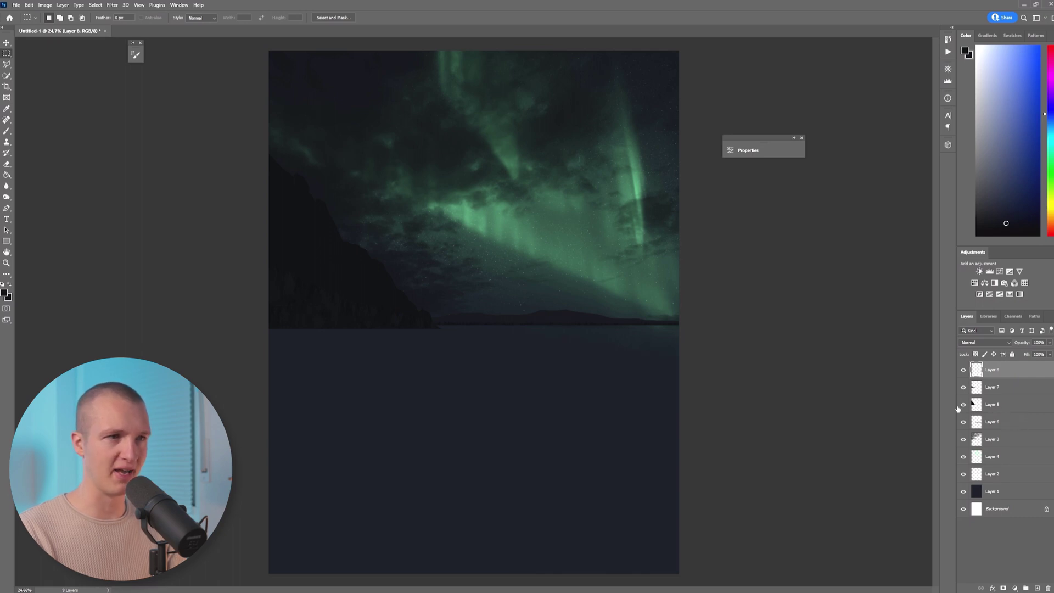
- Add a new layer directly above the mountain layer and choose a Fog Brushes v2 brush with a dark blue colour
click(985, 404)
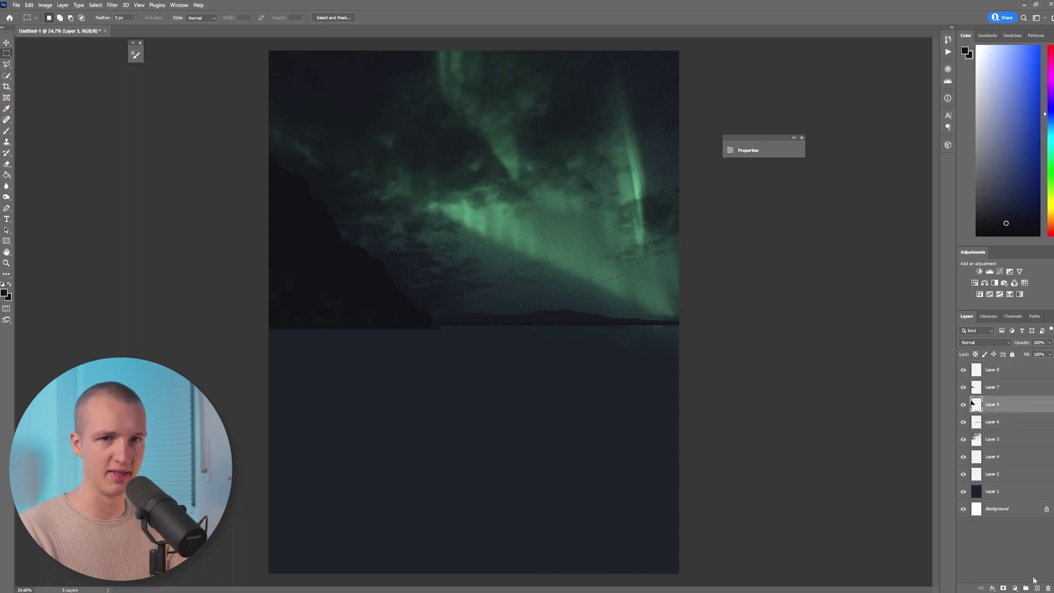
click(1037, 588)
click(5, 133)
click(54, 21)
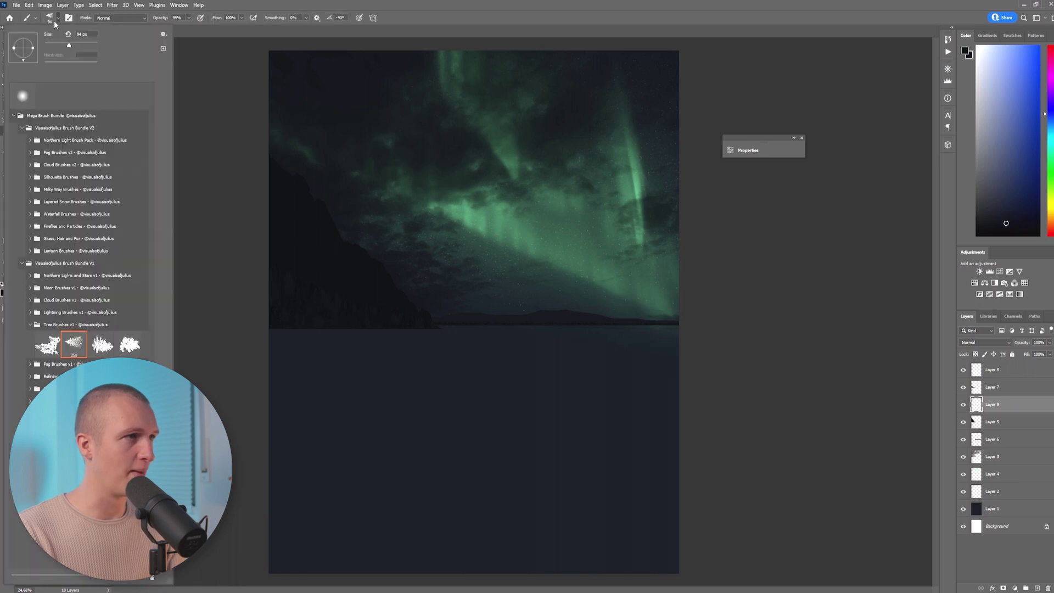
click(31, 153)
click(101, 172)
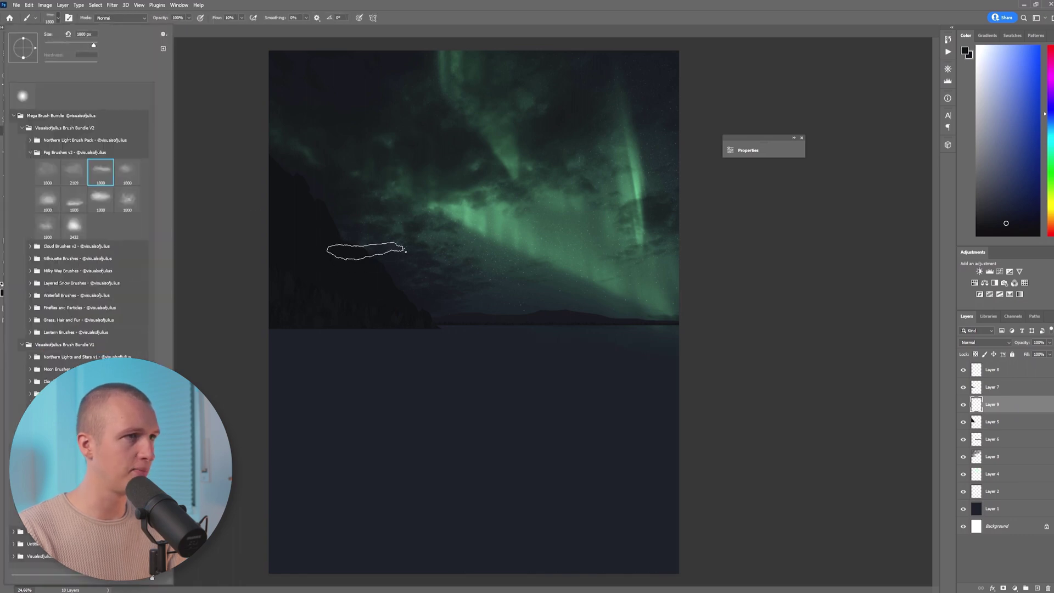
click(365, 244)
scroll(364, 313, up, 10)
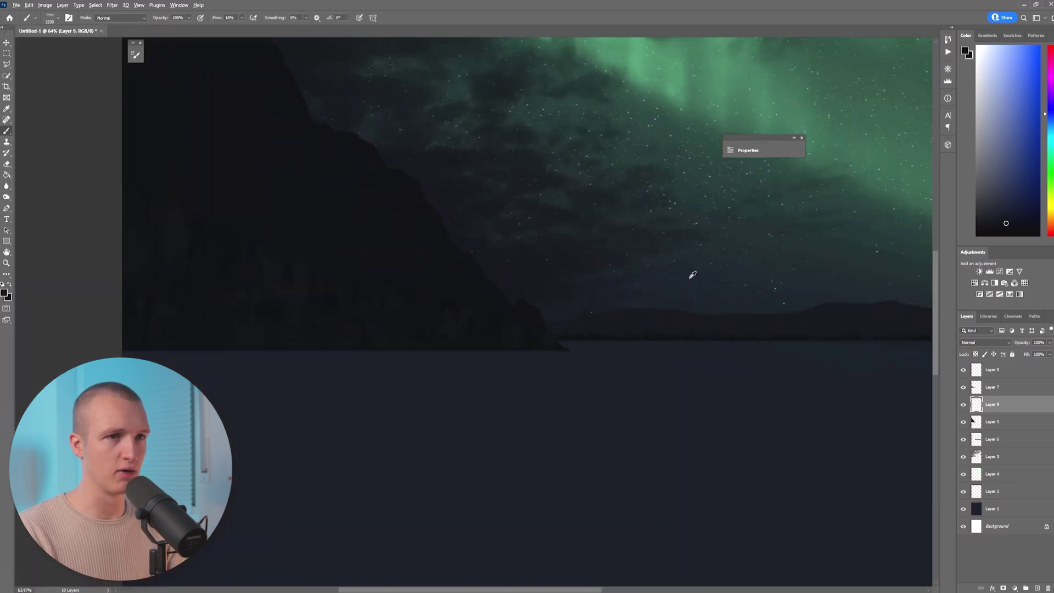
click(1004, 206)
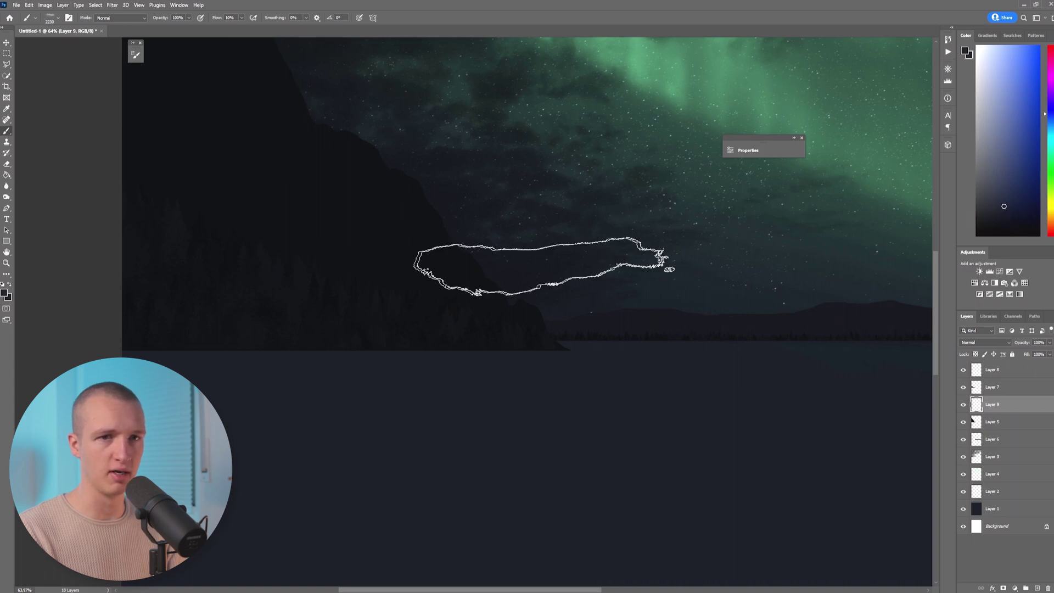
- Undo a trial fog stroke and paint soft dark blue fog over the mountain slope behind its trees, varying the brush size
mouse_move(542, 265)
mouse_down()
mouse_move(412, 265)
mouse_move(256, 228)
mouse_move(600, 344)
mouse_up()
key(ctrl+z)
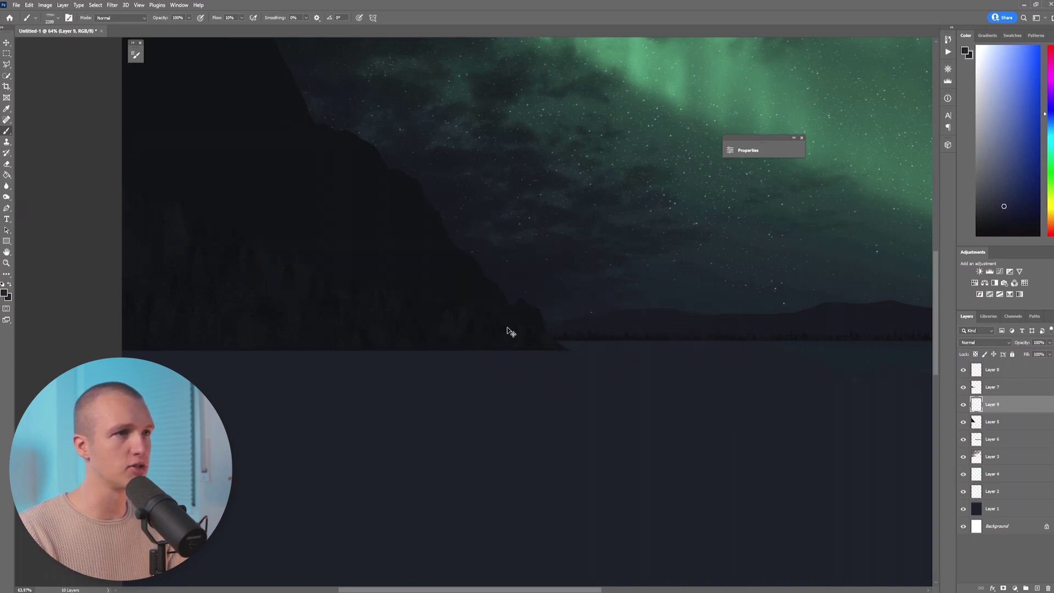
drag(506, 329, 391, 329)
drag(454, 329, 411, 326)
drag(758, 340, 546, 326)
key(bracketright)
key(bracketright)
key(bracketright)
key(bracketright)
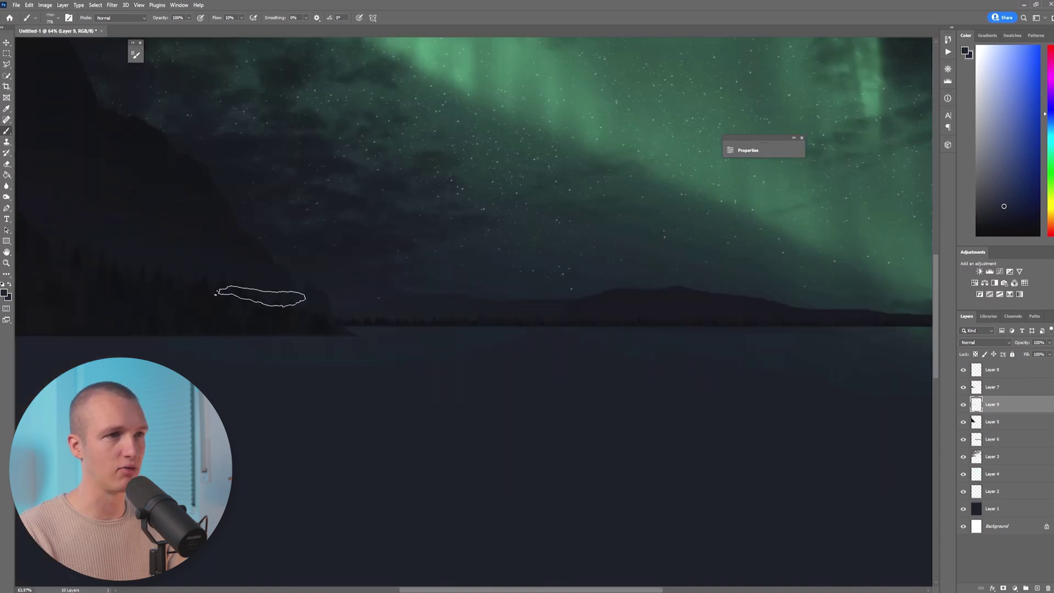
drag(311, 308, 714, 350)
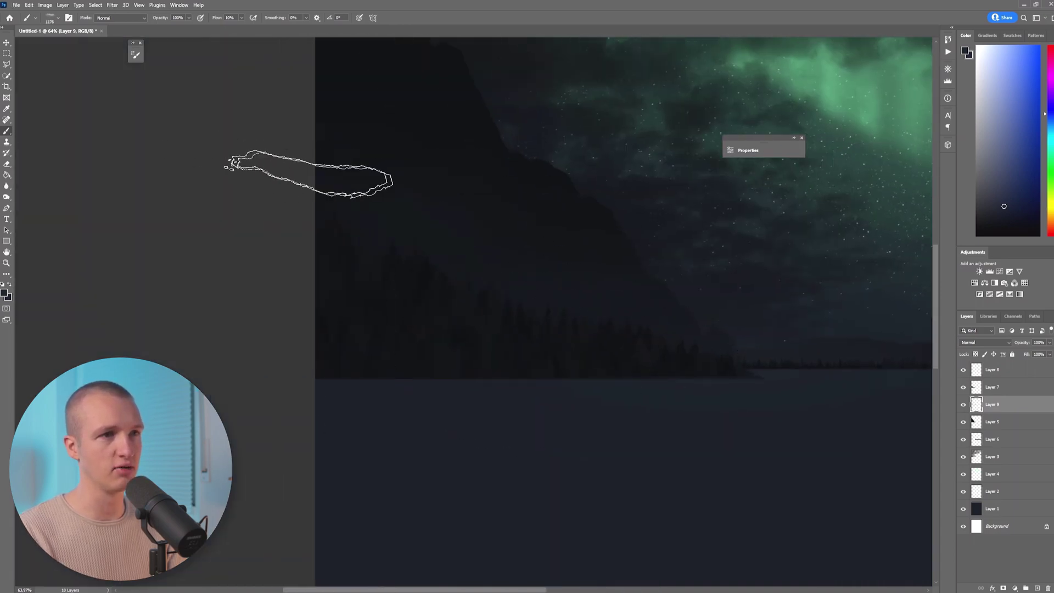
drag(525, 282, 562, 279)
mouse_move(678, 303)
mouse_down()
mouse_move(334, 294)
mouse_move(380, 336)
mouse_up()
drag(349, 343, 207, 341)
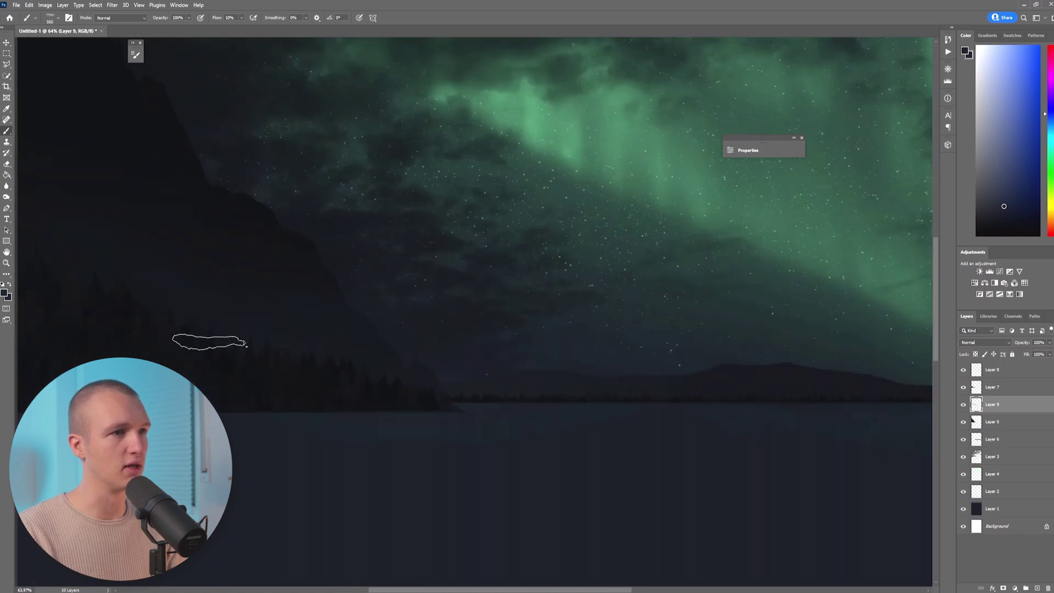
drag(381, 381, 384, 353)
- Paint dark blue fog over the trees at the mountain's foot on a new layer directly above the tree layer
key(alt+bracketright)
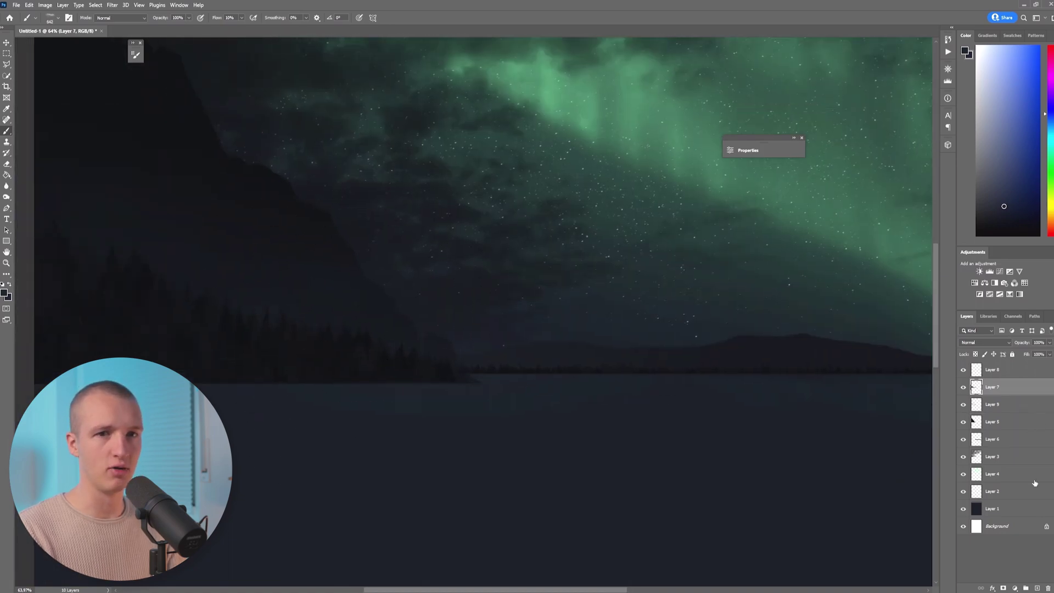
click(1038, 589)
drag(306, 351, 354, 341)
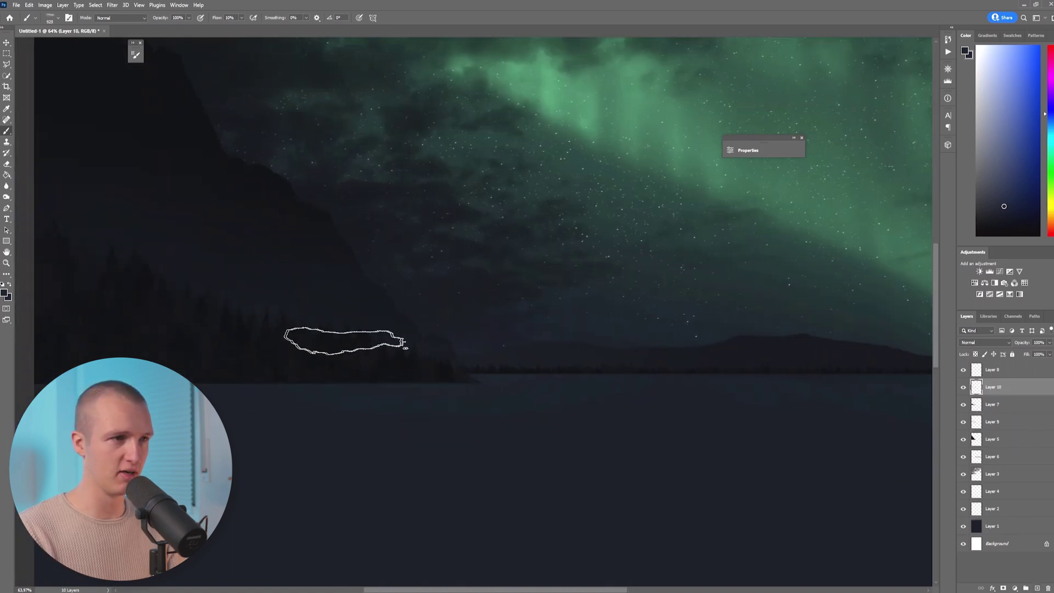
drag(283, 349, 491, 360)
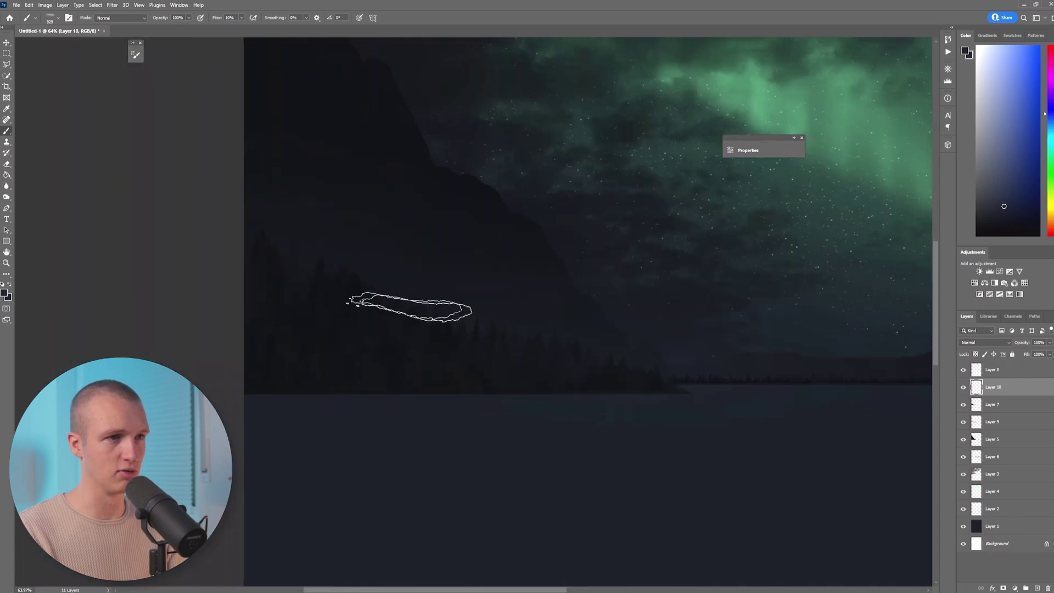
drag(313, 293, 340, 298)
drag(610, 371, 417, 342)
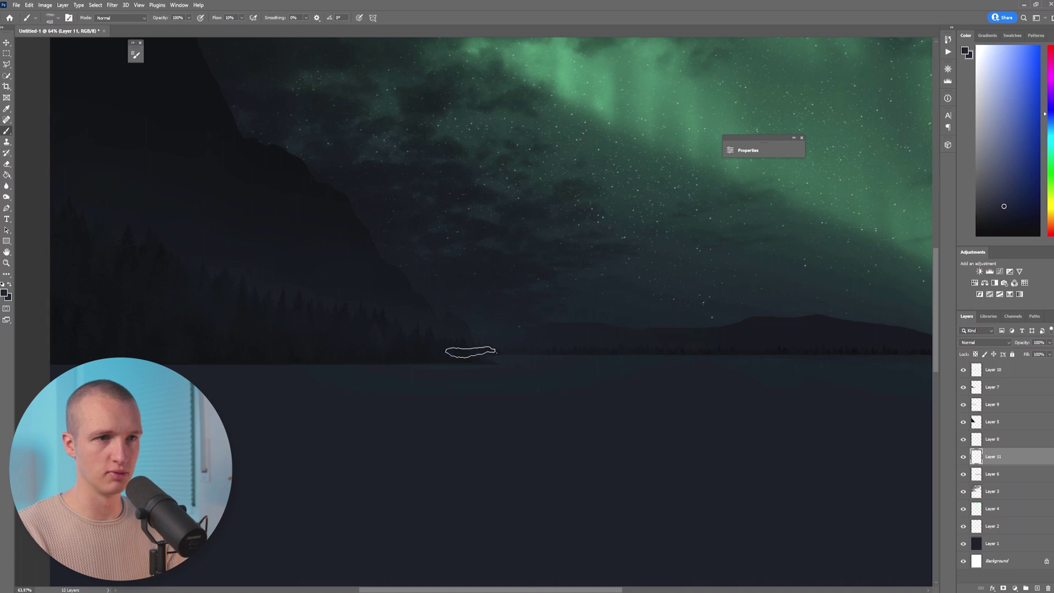
- Paint faint dark blue fog across the distant hills on a layer between the hills and the tiny tree line
drag(763, 356, 526, 358)
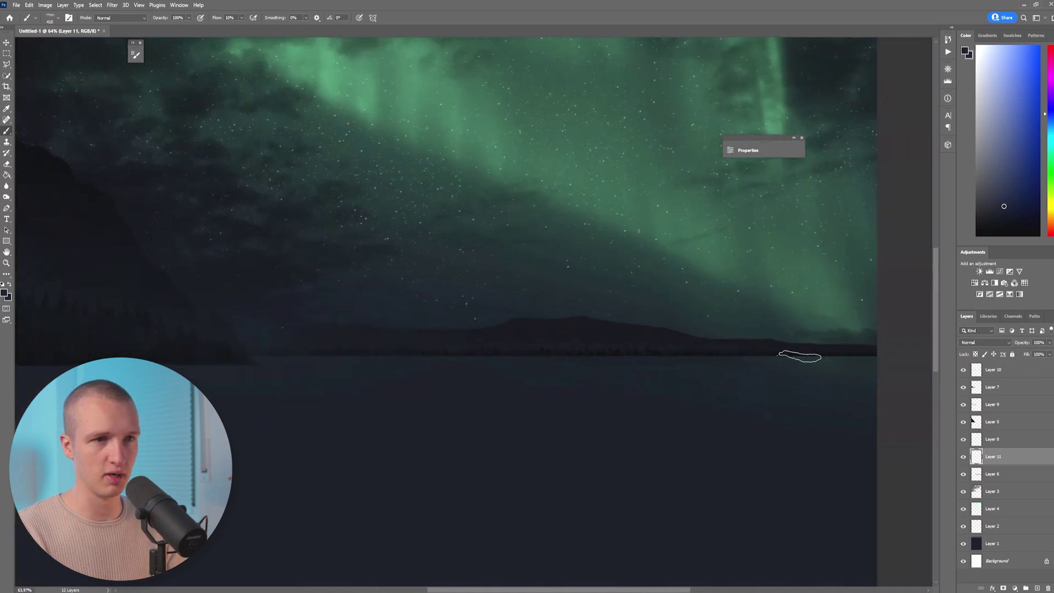
scroll(521, 352, right, 3)
scroll(613, 353, left, 3)
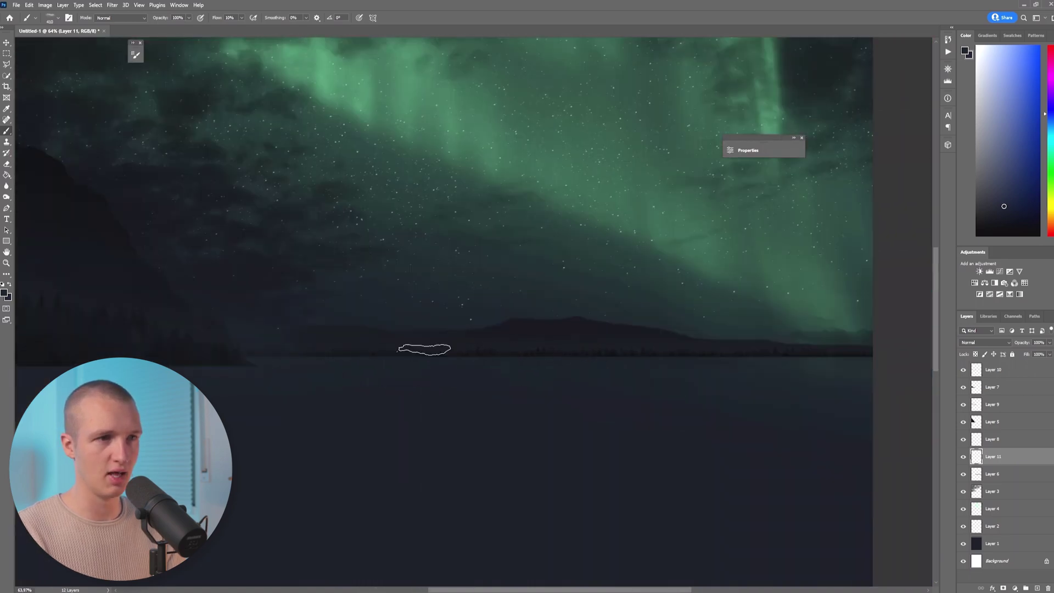
scroll(541, 330, down, 5)
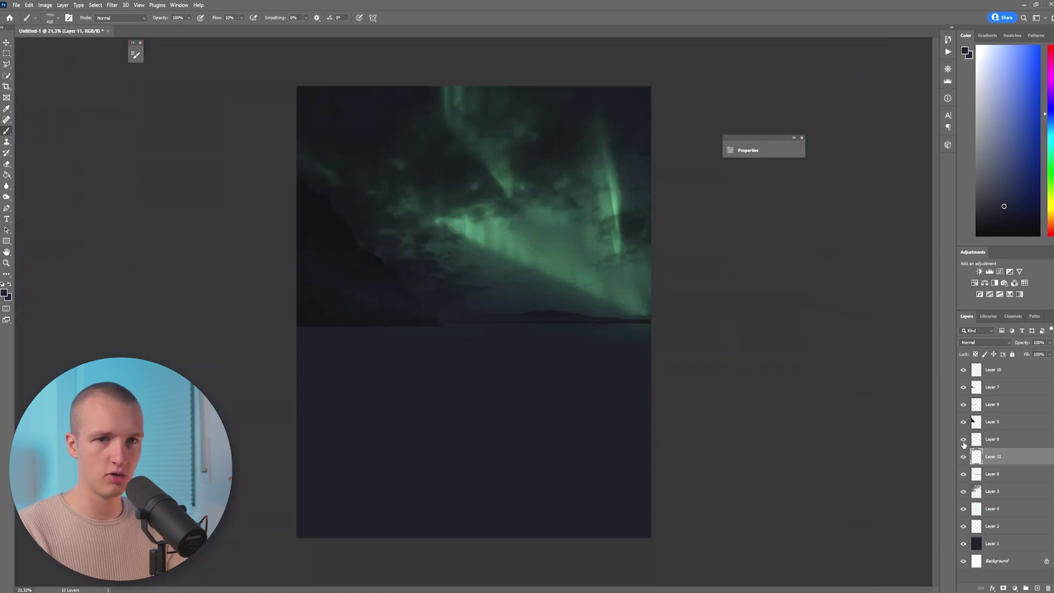
- Organise the painted layers into groups named SKY, BG MOUNTAIN and LEFT MOUNTAIN, and duplicate the SKY group
click(1028, 408)
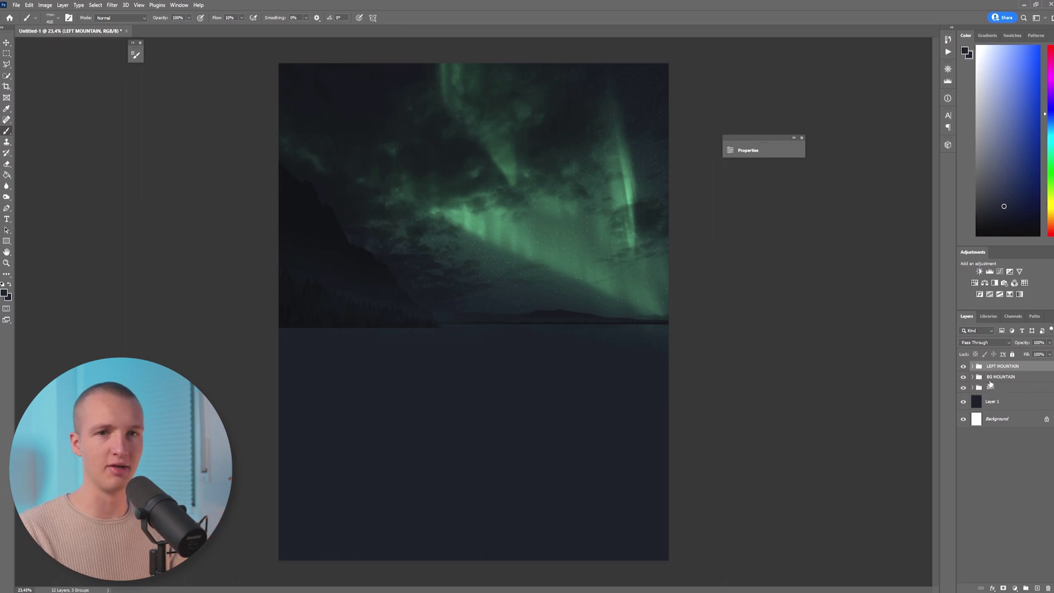
click(996, 388)
key(ctrl+j)
- Duplicate the background mountain and trees and the left mountain and trees, and merge each set of copies, including the sky copy, into one layer
click(973, 378)
click(973, 366)
click(1006, 432)
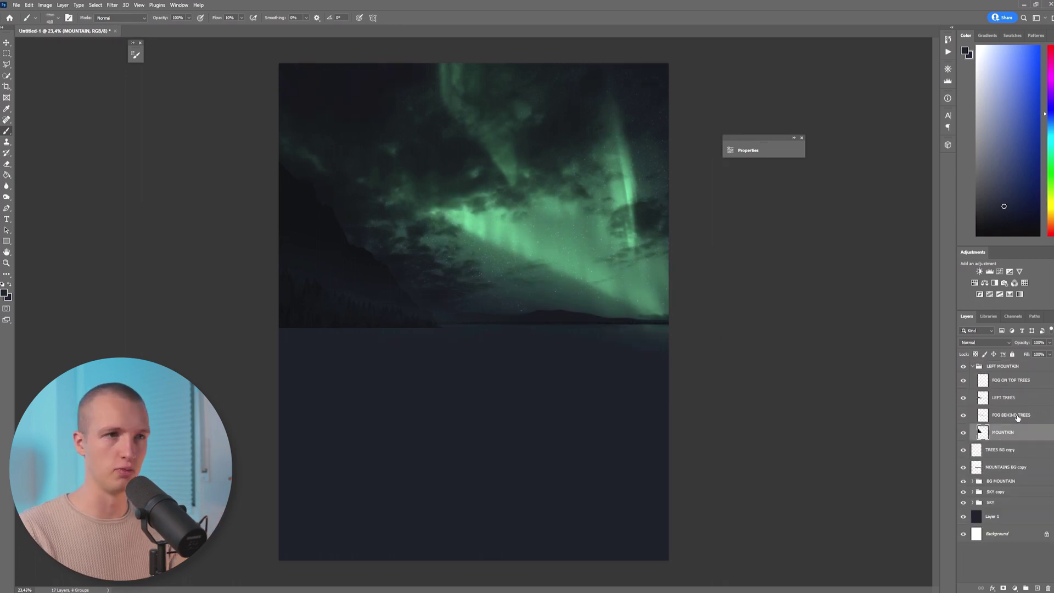
click(973, 367)
key(ctrl+z)
key(ctrl+z)
key(ctrl+z)
key(ctrl+z)
key(ctrl+z)
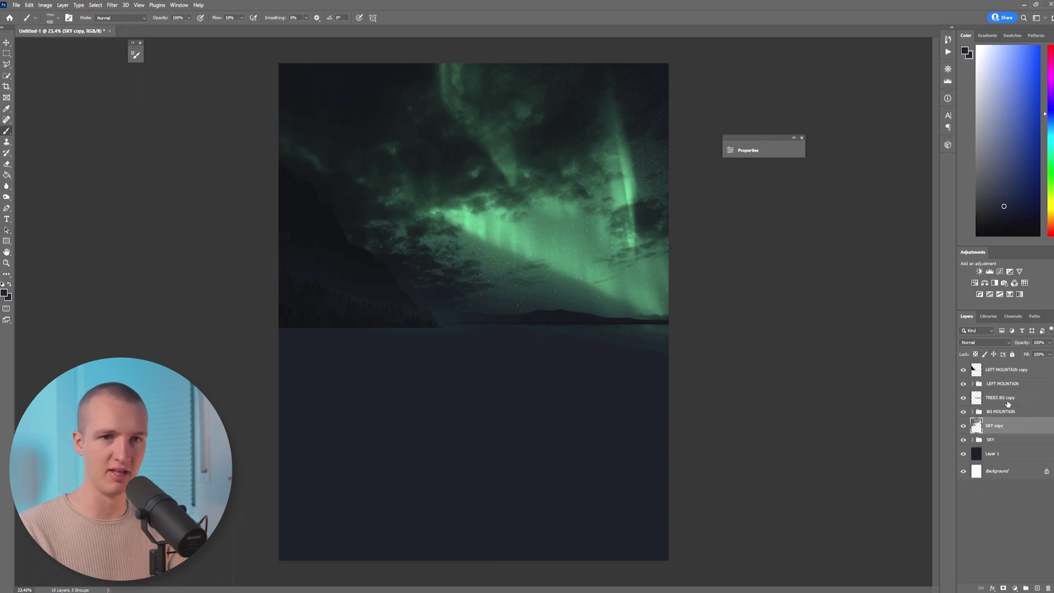
- Flip the merged left mountain, background trees and sky copies vertically together and place them below the horizon as a water reflection
key(ctrl+t)
right_click(521, 231)
click(560, 406)
drag(532, 196, 582, 401)
scroll(372, 336, up, 8)
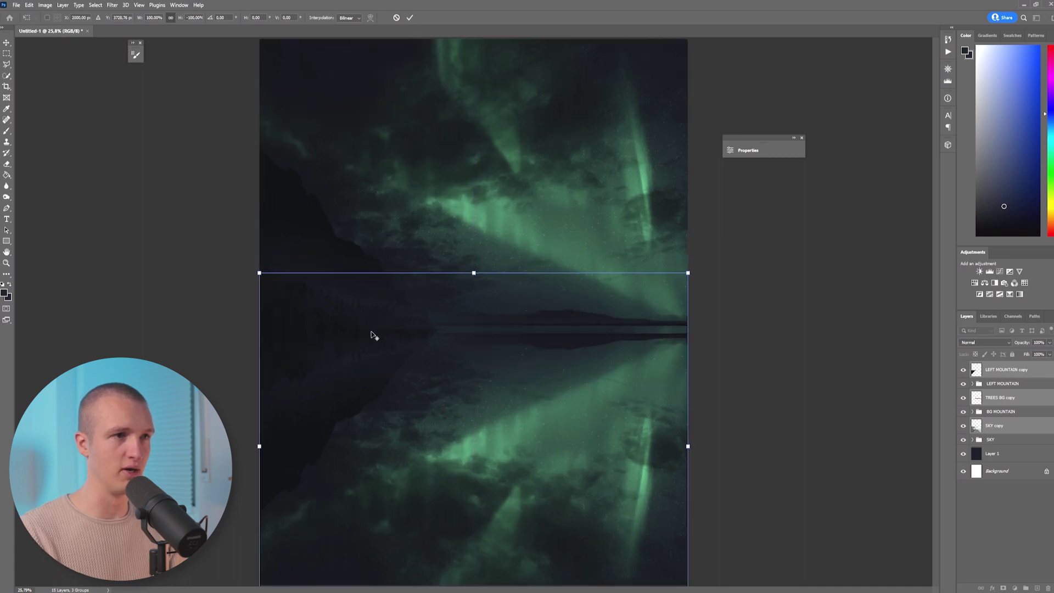
key(Return)
key(b)
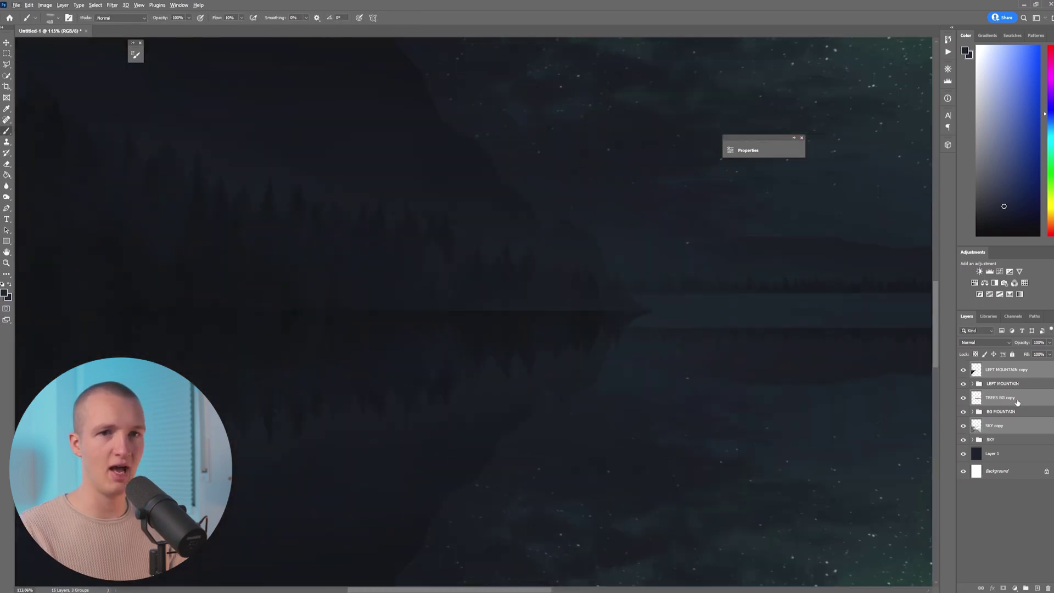
- Move the TREES BG copy layer up so the reflected tiny trees meet the base of the distant tree line
click(1017, 403)
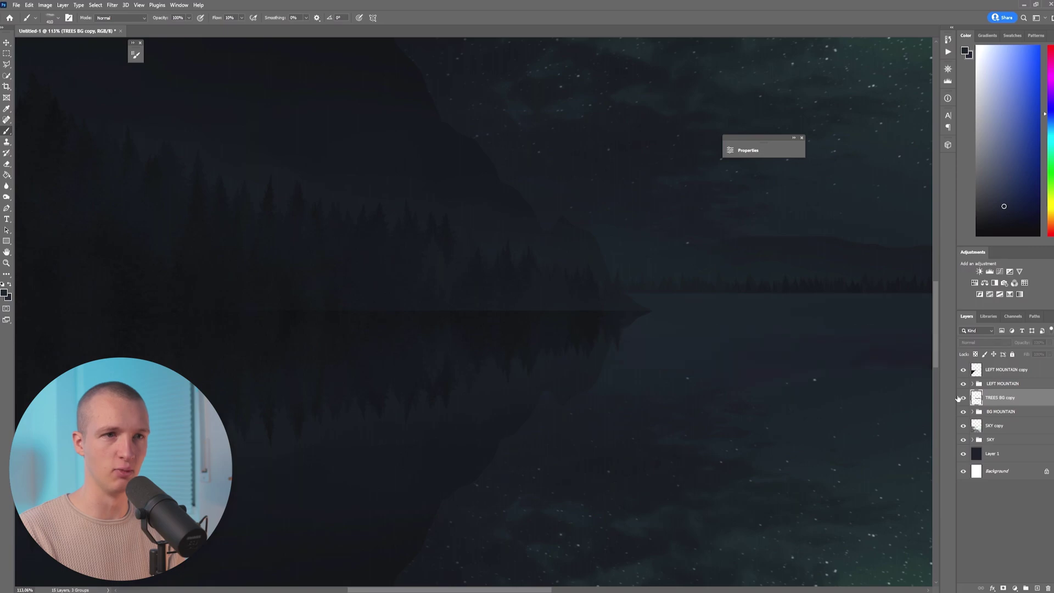
key(ctrl+t)
drag(803, 357, 802, 316)
scroll(802, 317, up, 8)
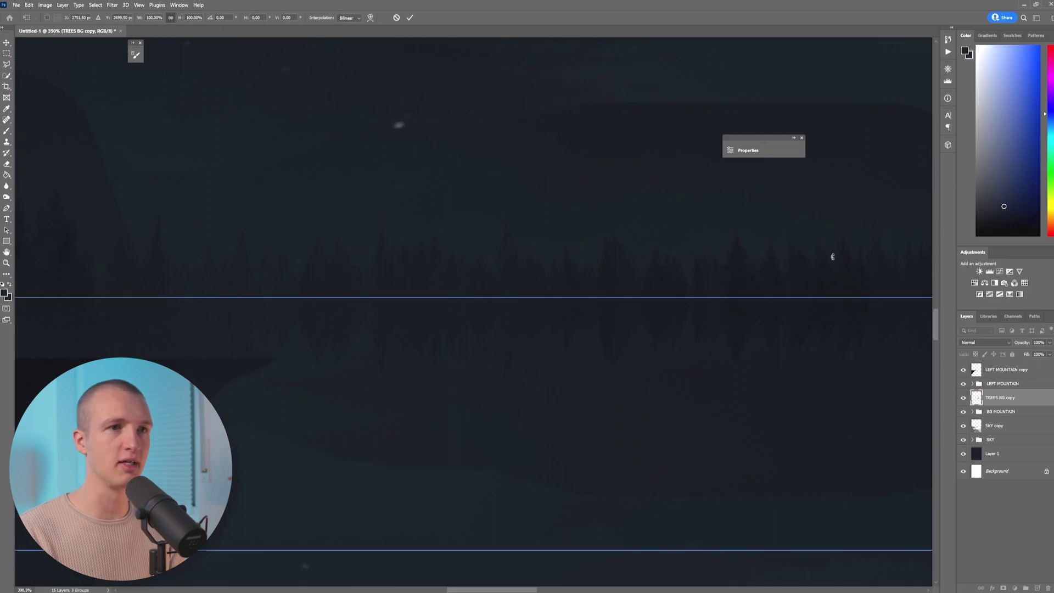
key(Return)
key(ctrl+0)
key(m)
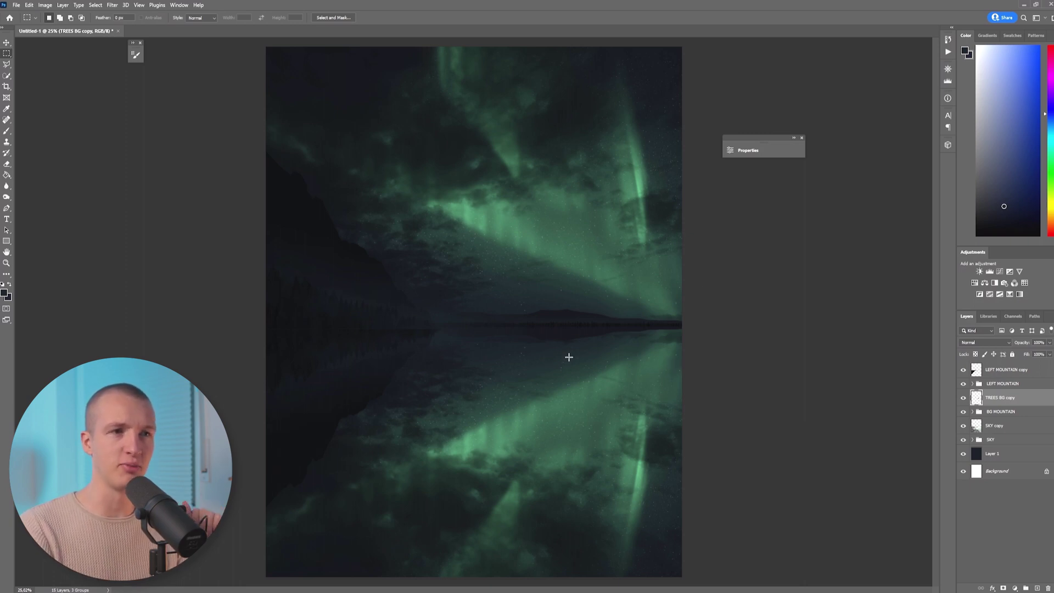
- Add a new layer clipped to the LEFT MOUNTAIN copy and choose the first Fog Brushes v2 brush
click(1007, 374)
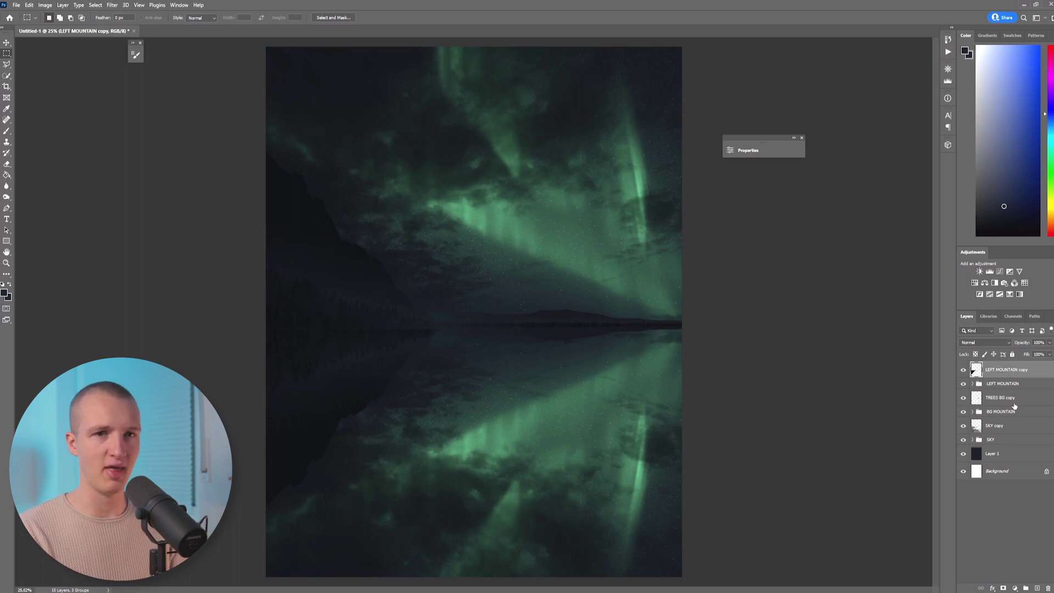
click(1038, 588)
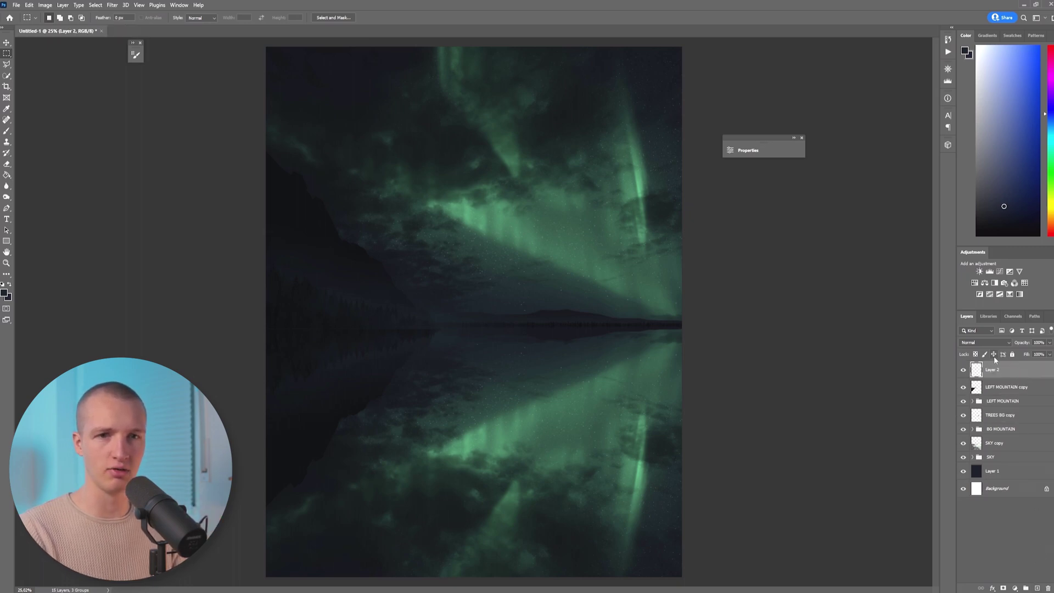
click(6, 133)
click(58, 19)
click(47, 171)
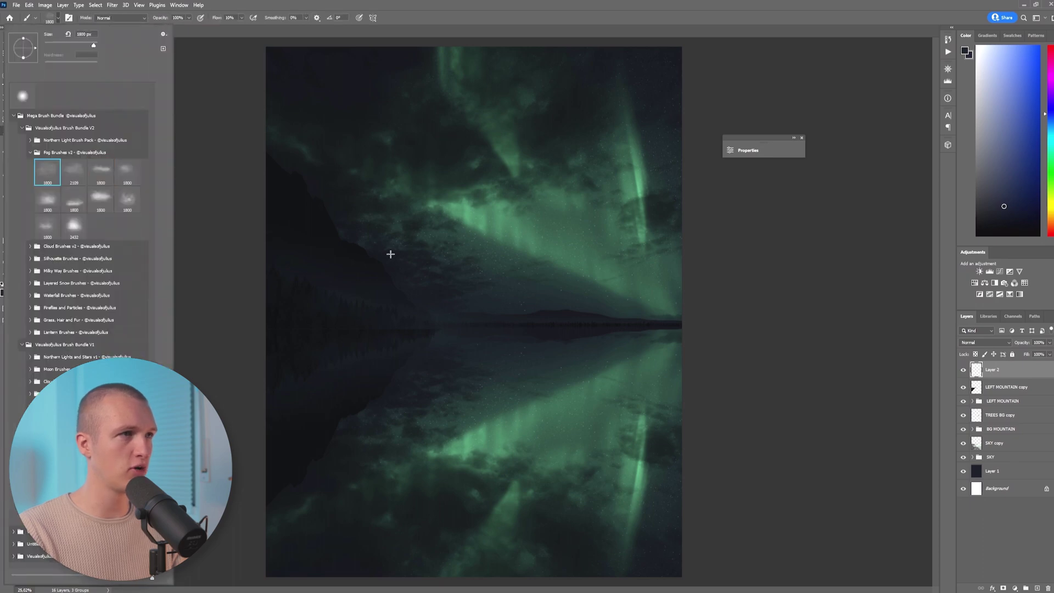
drag(358, 332, 355, 334)
scroll(302, 350, up, 5)
scroll(302, 350, up, 5)
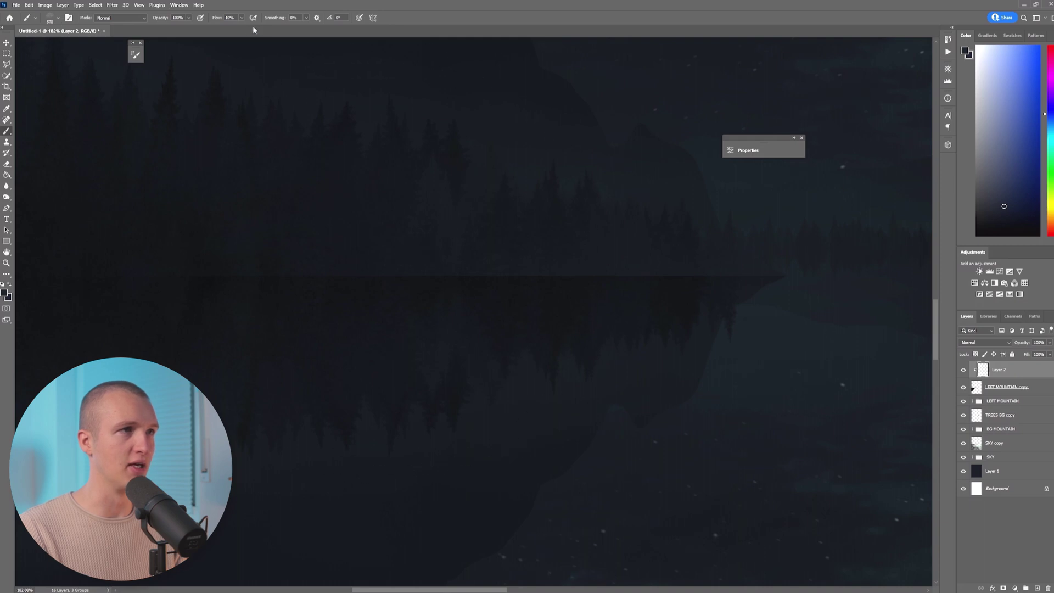
- Paint dark blue fog at 33% flow along the waterline of the mountain's reflection to soften its hard edge
drag(662, 265, 597, 262)
drag(688, 257, 335, 263)
drag(320, 262, 545, 268)
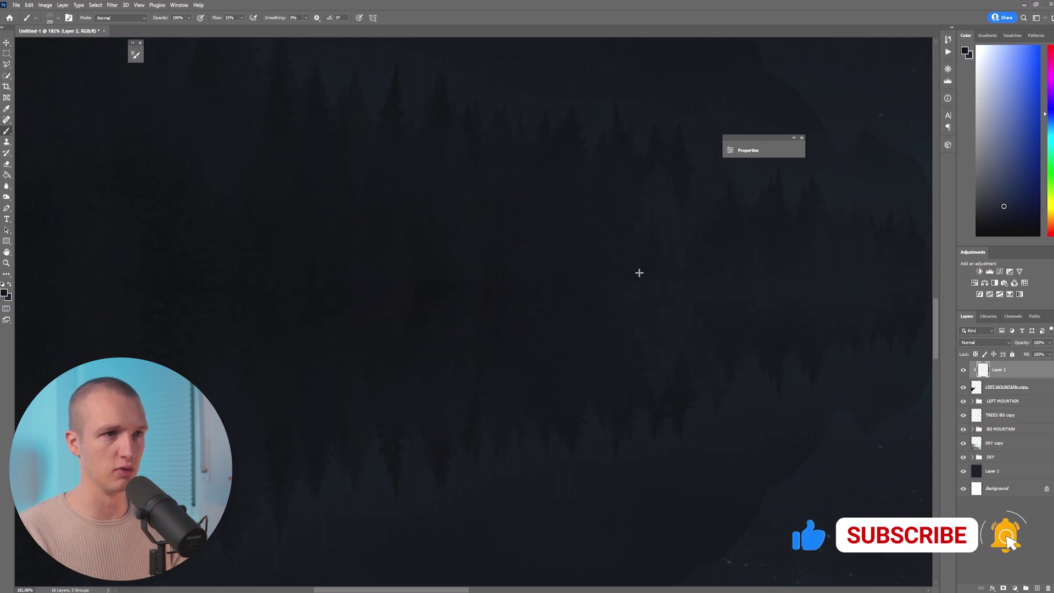
drag(177, 270, 476, 268)
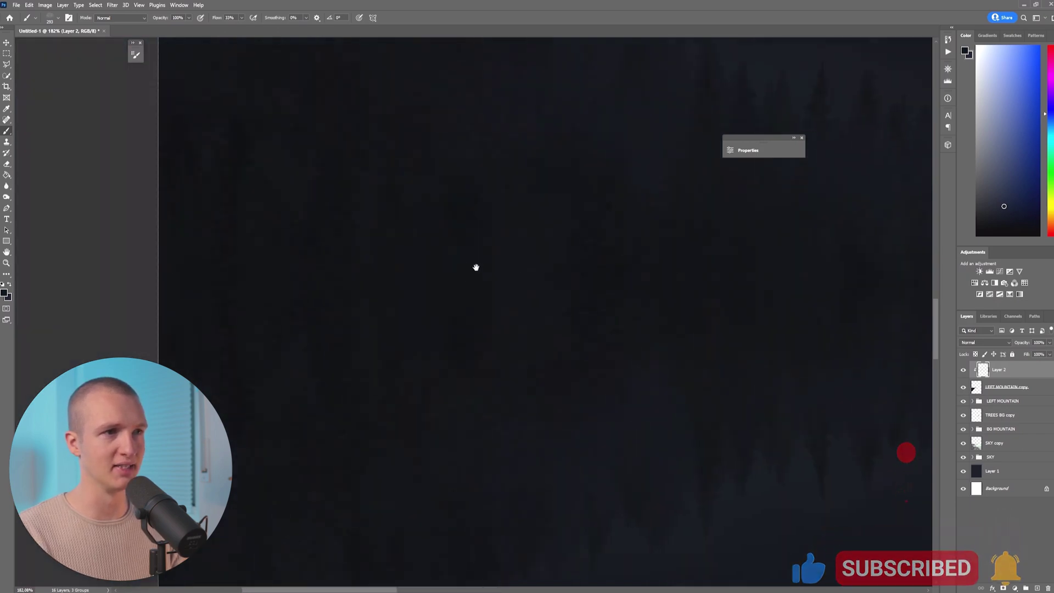
drag(595, 280, 201, 265)
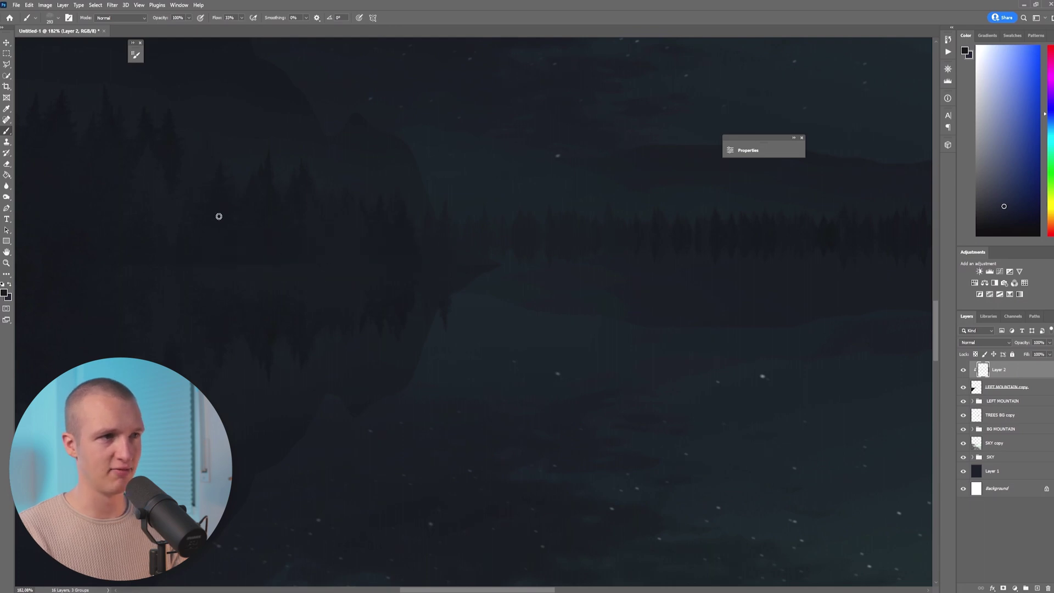
key(ctrl+0)
- Add a new layer on top of the stack and sample a dark teal from the sky above the horizon as brush colour
click(1037, 588)
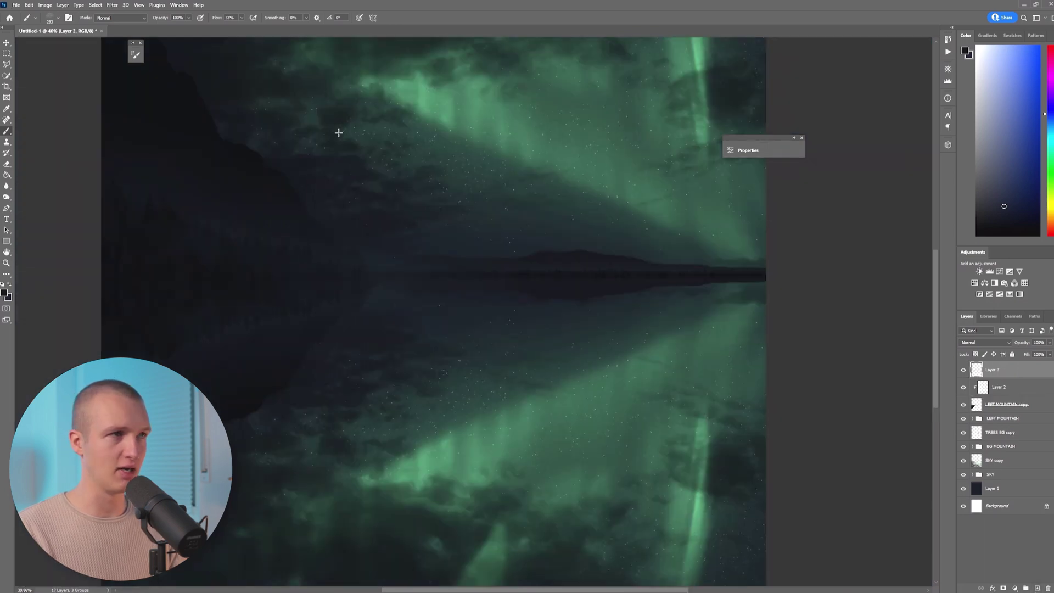
alt+click(484, 227)
alt+click(493, 201)
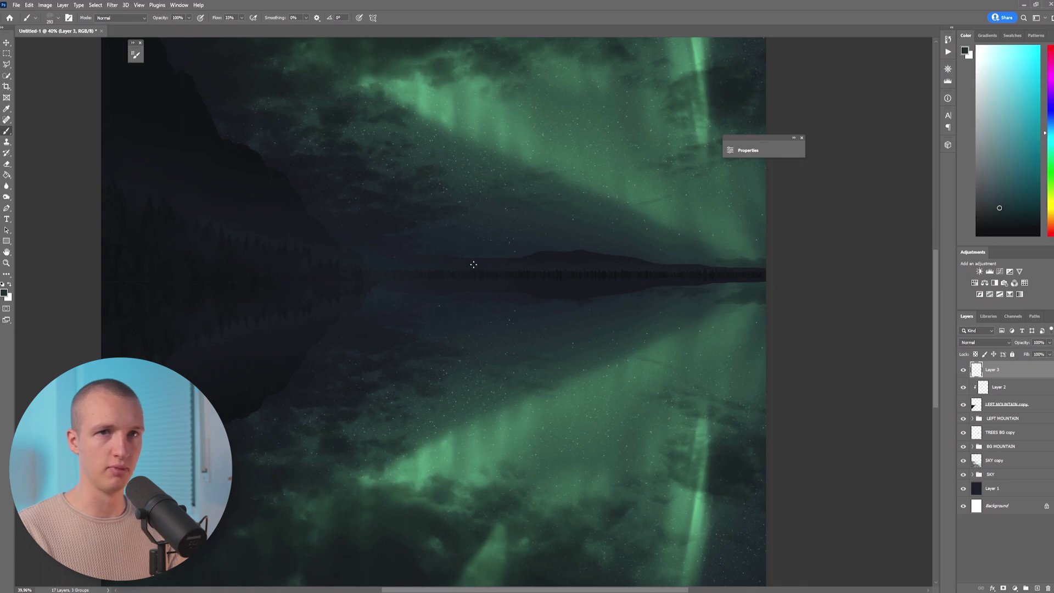
alt+click(576, 204)
click(1051, 132)
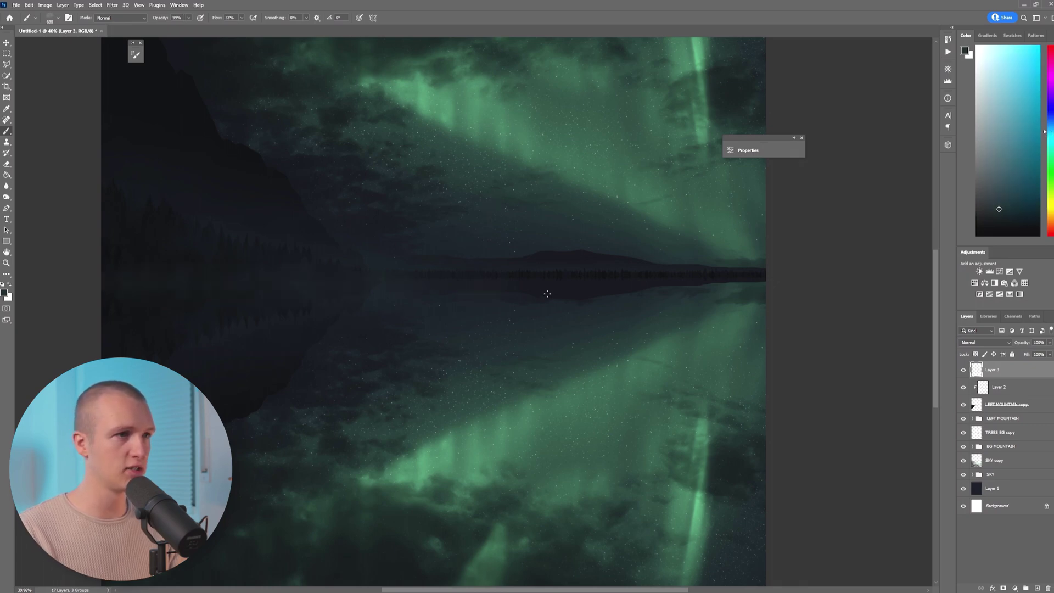
- Paint dark teal fog across the full horizon between the landscape and its reflection, varying the brush size
drag(593, 277, 548, 276)
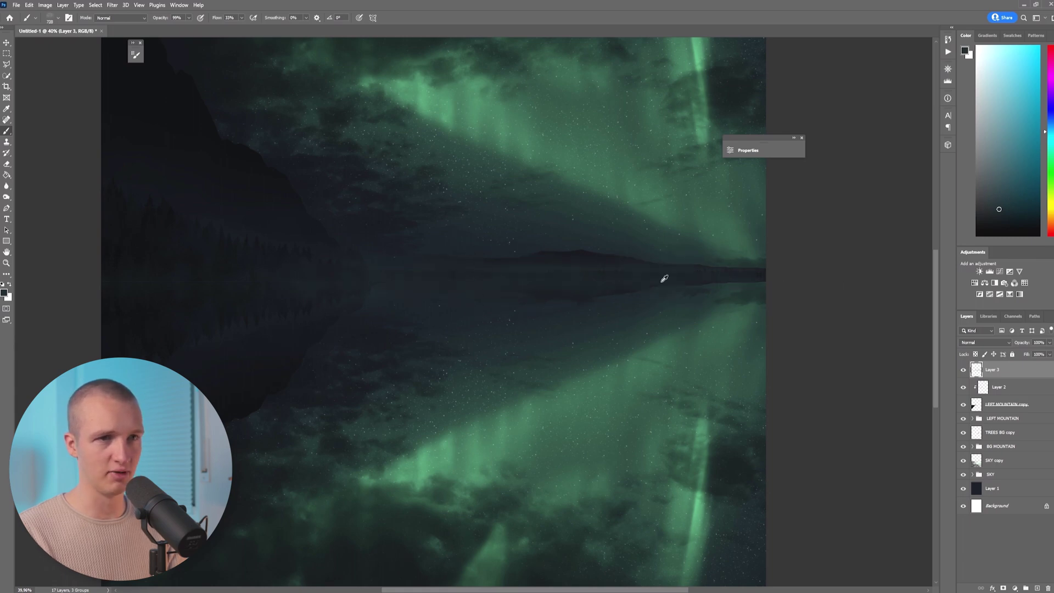
drag(587, 280, 600, 280)
drag(414, 283, 466, 291)
mouse_move(272, 278)
mouse_down()
mouse_move(396, 304)
mouse_move(777, 295)
mouse_up()
scroll(776, 295, down, 4)
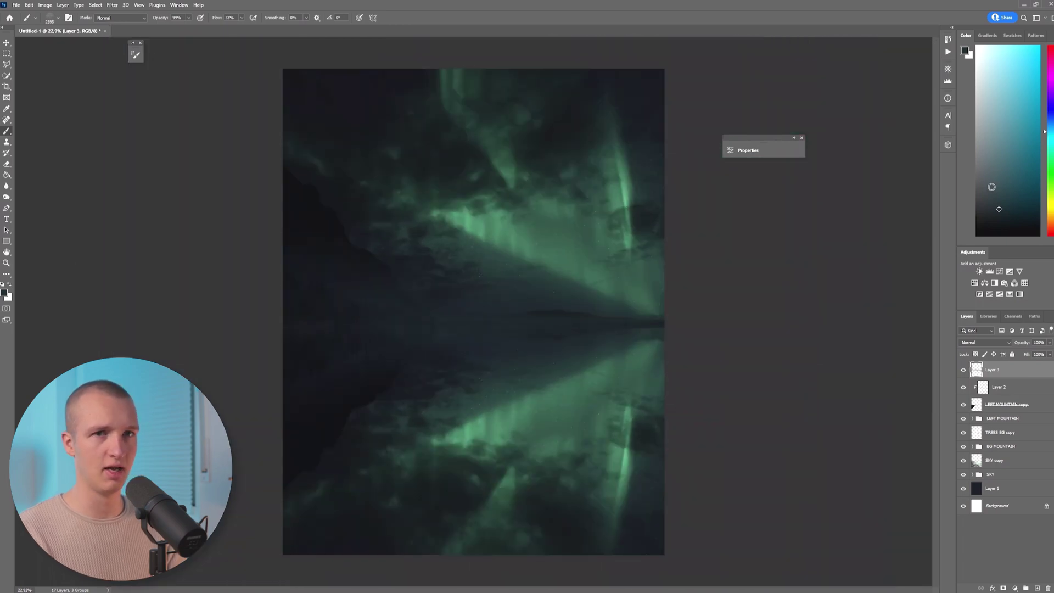
- Paint wide fog with a 4000 px brush on another new layer, then lower both horizon fog layers' opacity, the upper one to 63%
click(1037, 588)
drag(442, 306, 454, 312)
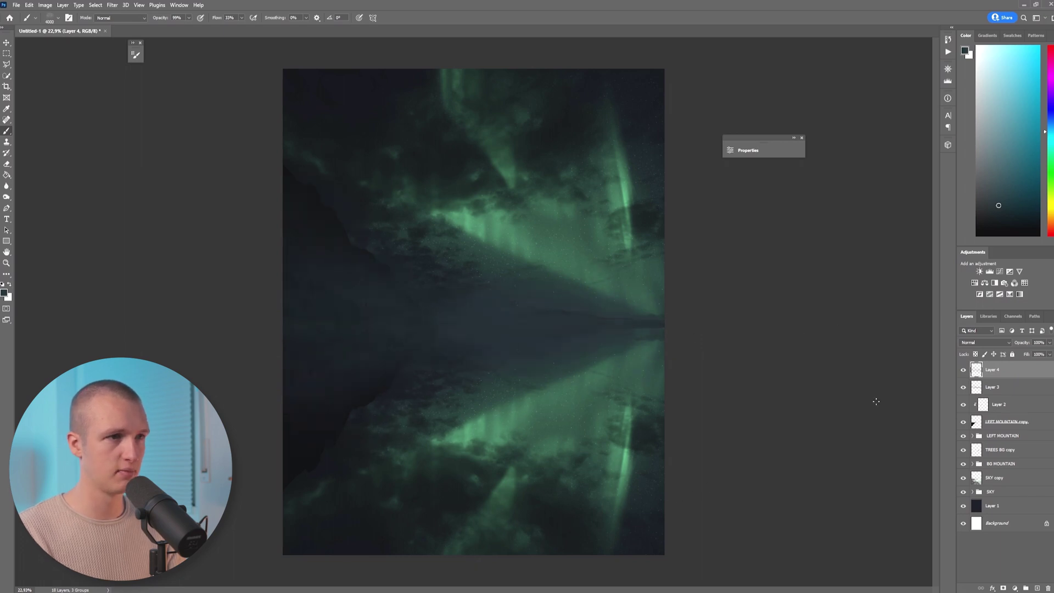
key(alt+bracketleft)
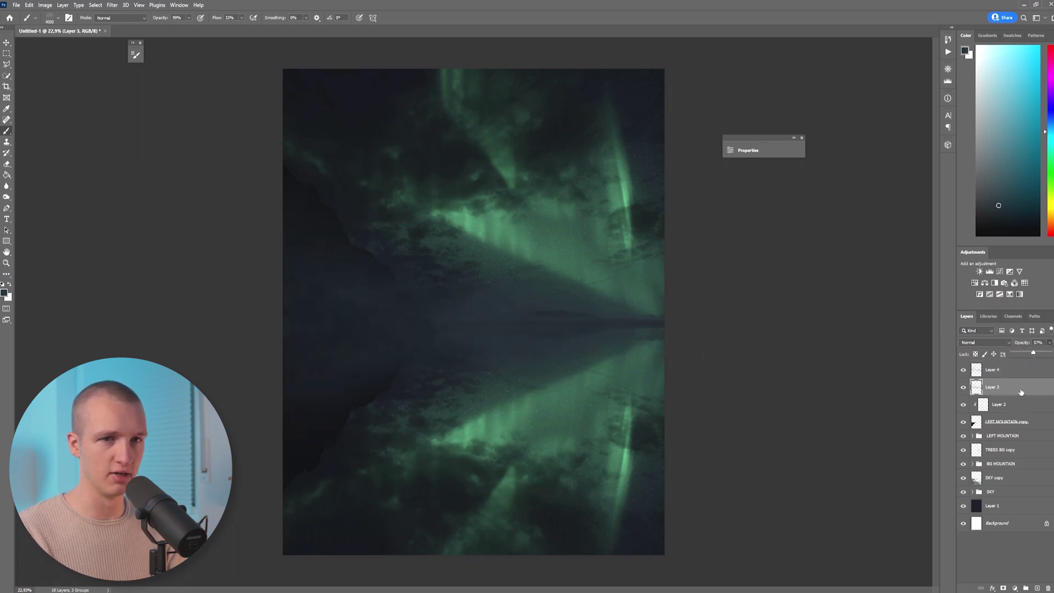
key(alt+bracketright)
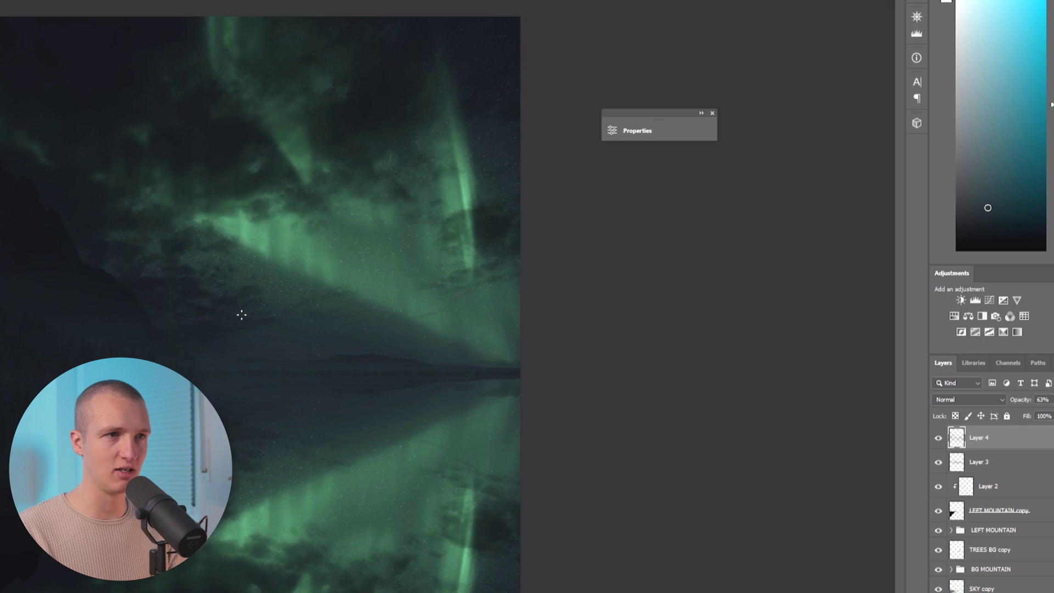
- Add a Curves adjustment layer, pull the white point in to about input 190, and add a point at input 75, output 91
click(987, 301)
drag(569, 193, 530, 176)
drag(504, 127, 723, 113)
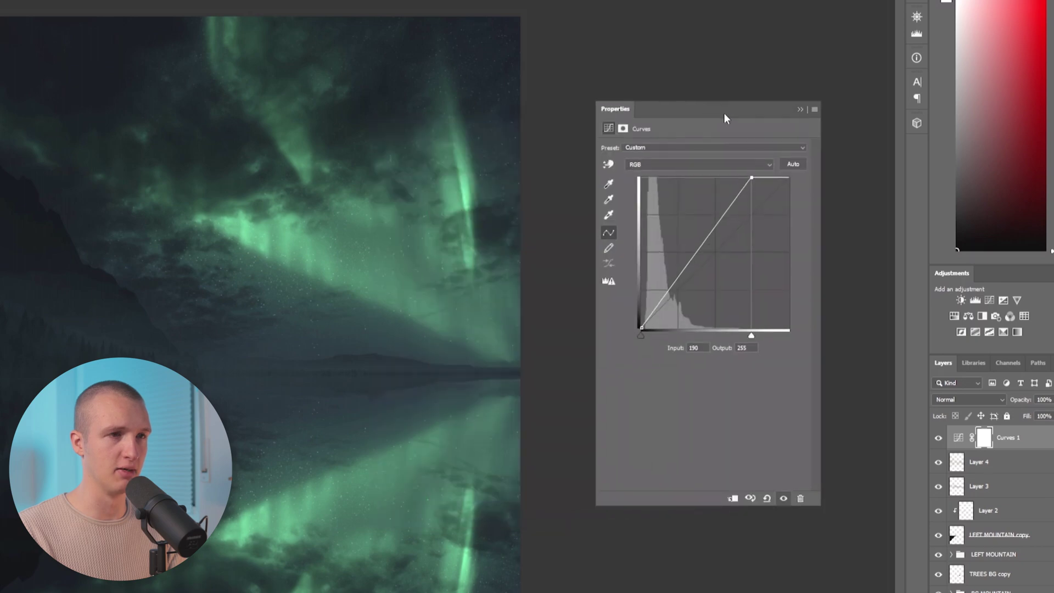
click(684, 275)
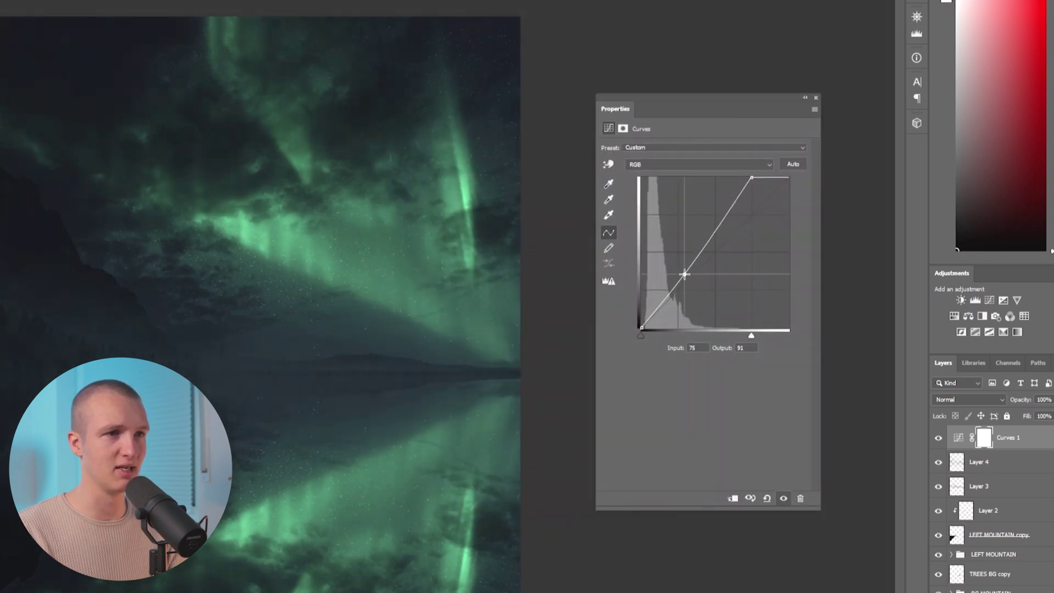
drag(751, 178, 755, 167)
click(806, 98)
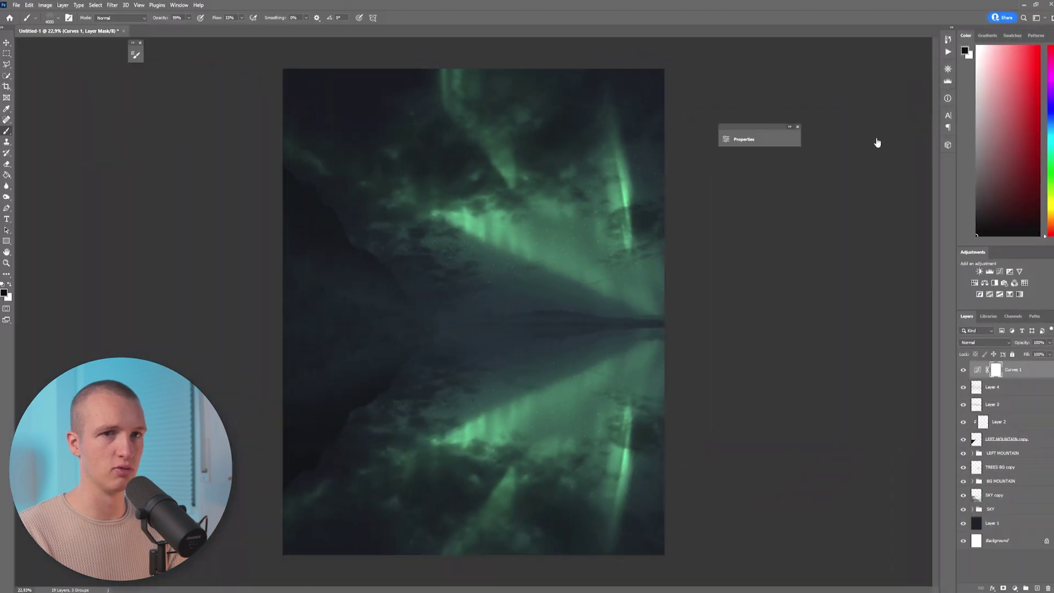
- Compare the image with and without the Curves adjustment by toggling its visibility
click(962, 370)
click(963, 370)
click(962, 370)
click(963, 370)
click(962, 371)
click(962, 370)
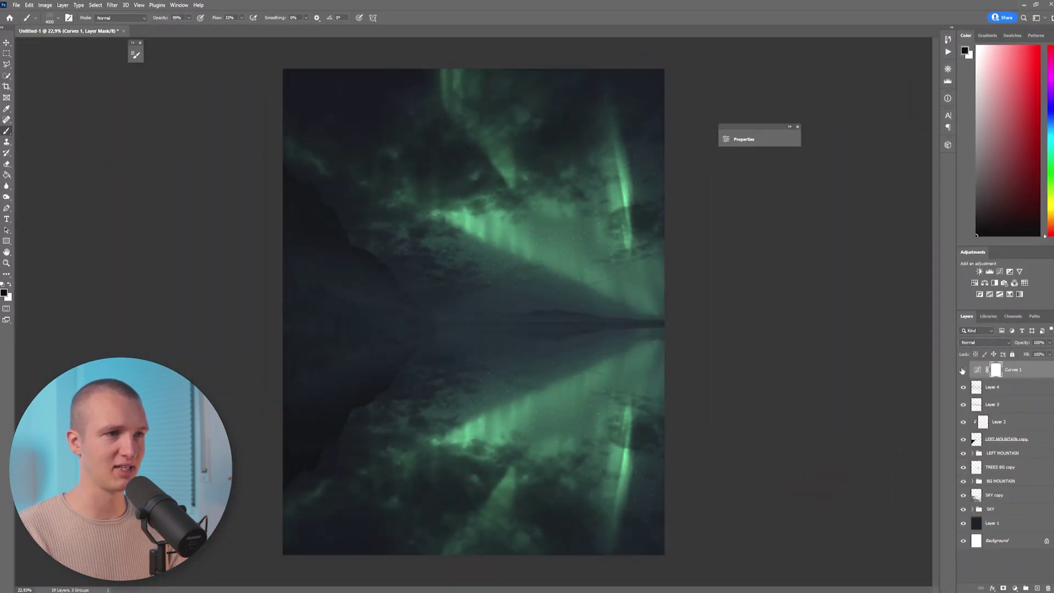
click(963, 370)
click(962, 370)
click(962, 370)
click(962, 370)
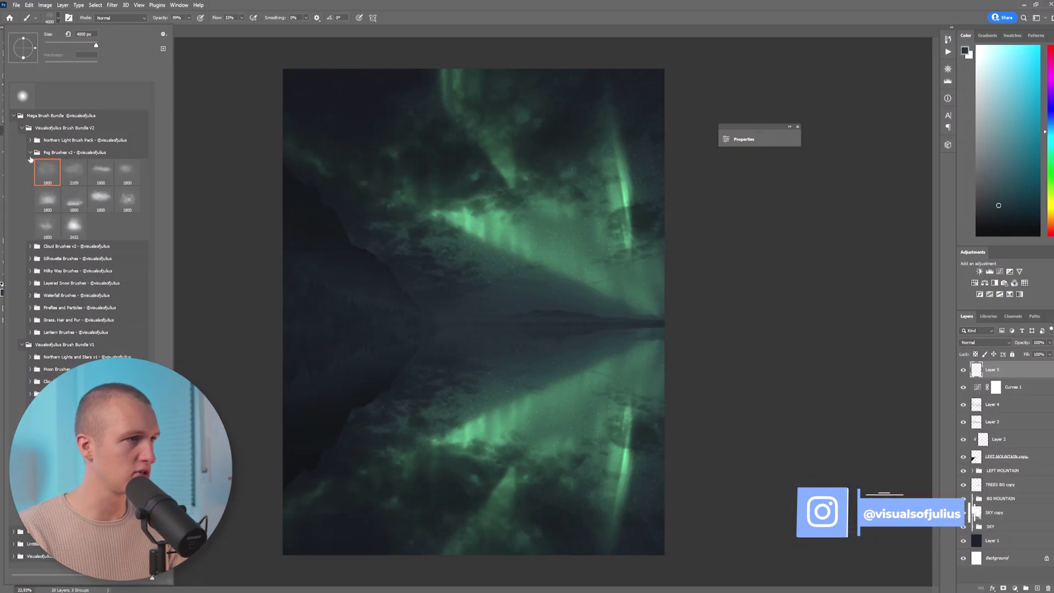
- Choose the first standing-person brush, 649 px, from the Silhouette Brushes set for the new top layer
click(30, 153)
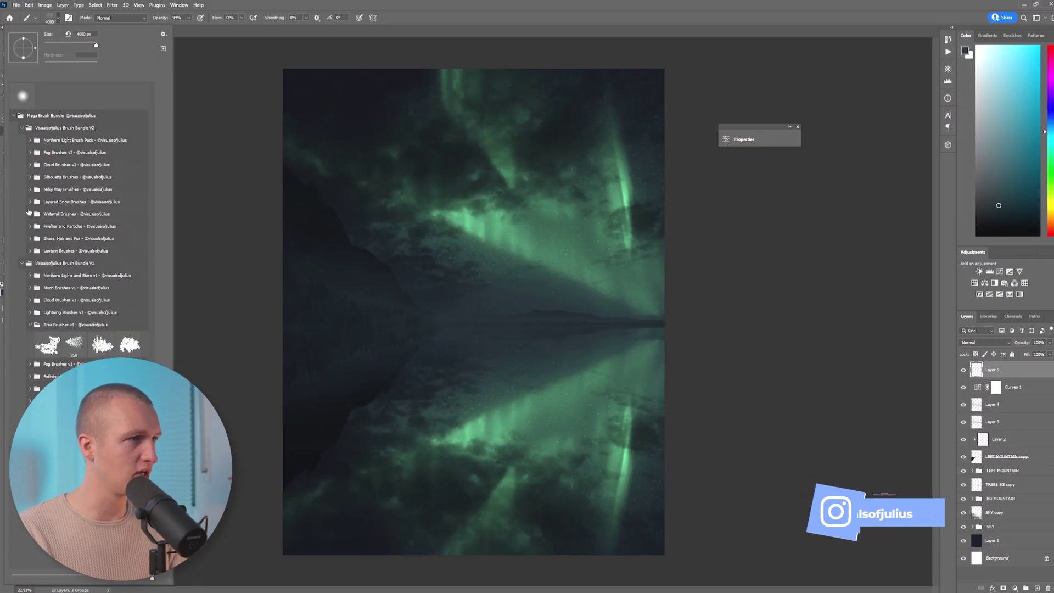
click(31, 177)
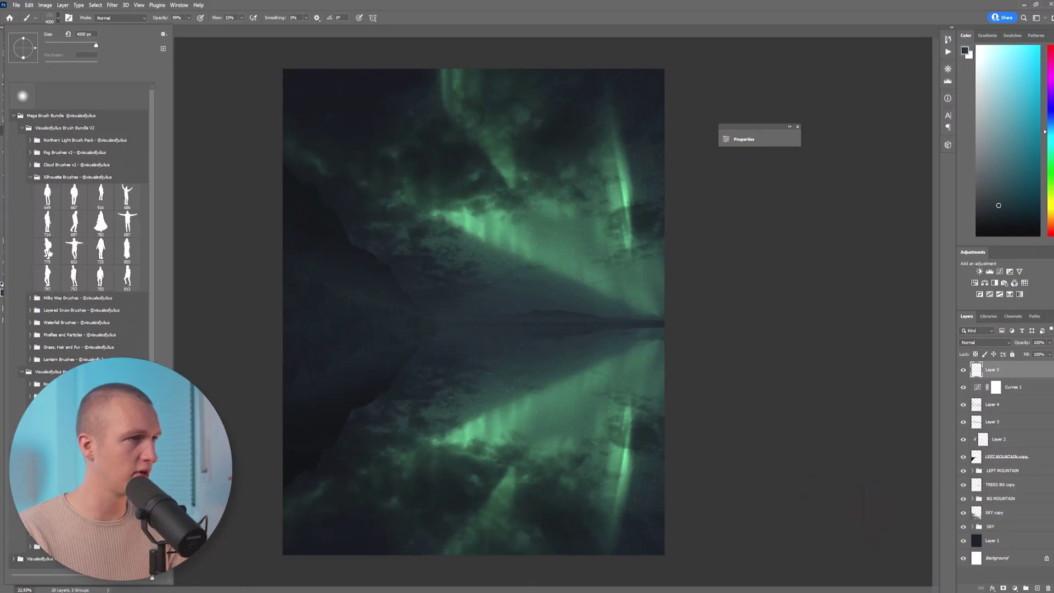
click(53, 200)
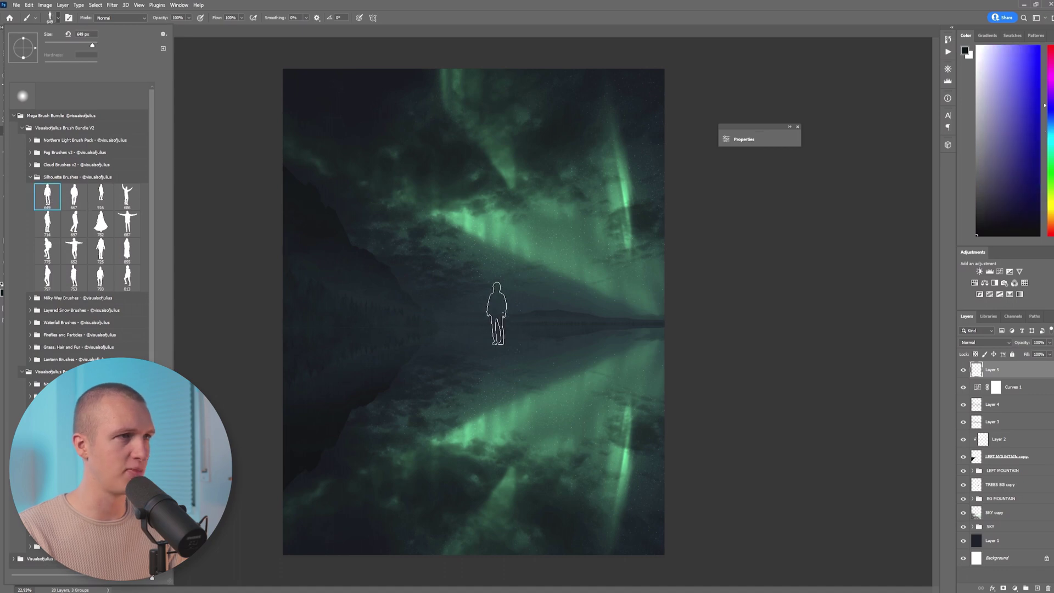
- Stamp the standing figure on the lake just below the horizon in a dark colour sampled from the left mountain
click(322, 306)
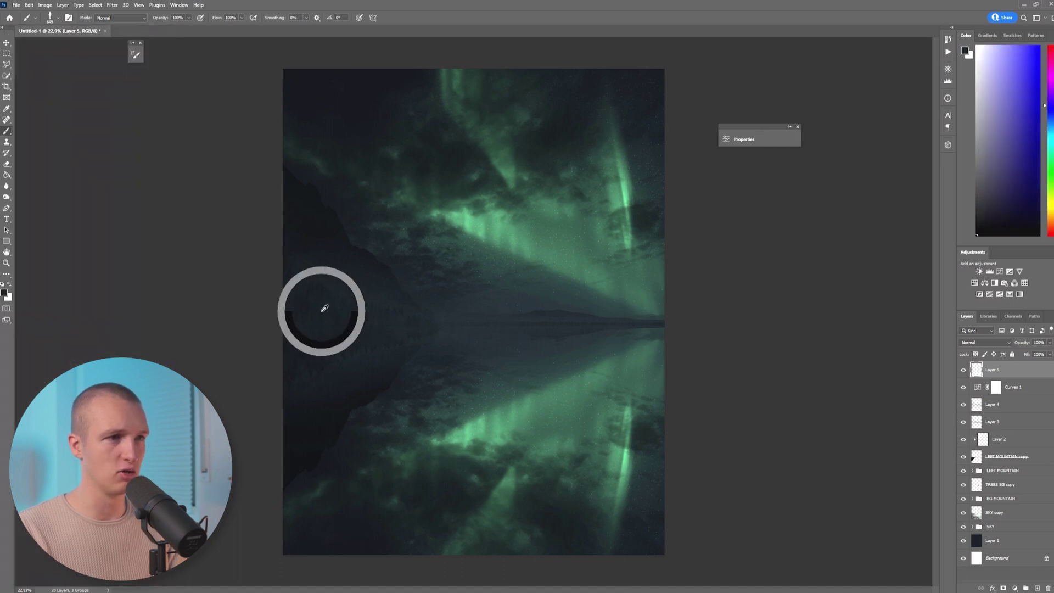
click(487, 378)
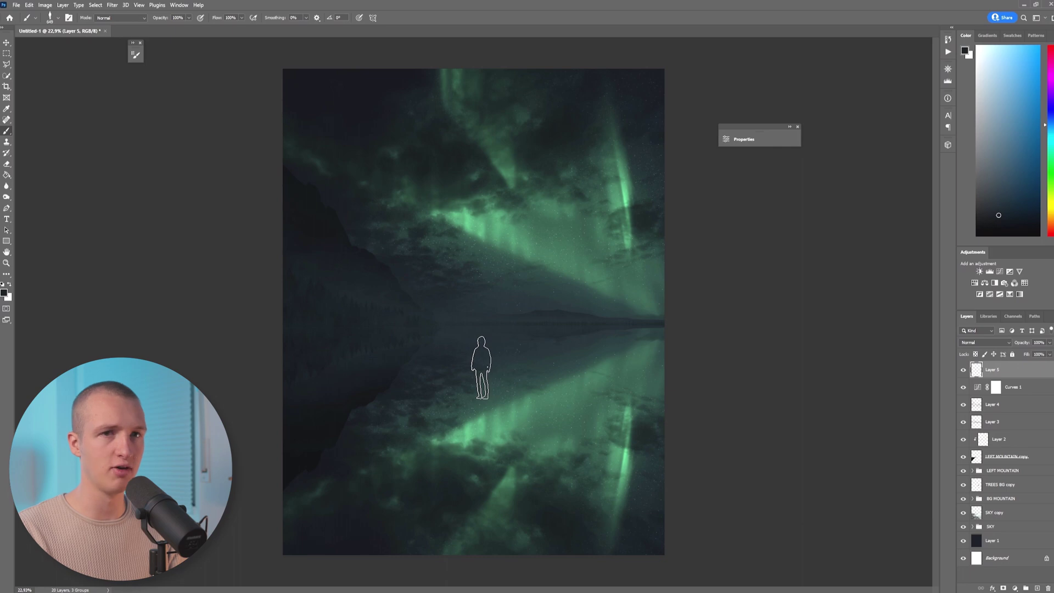
click(488, 361)
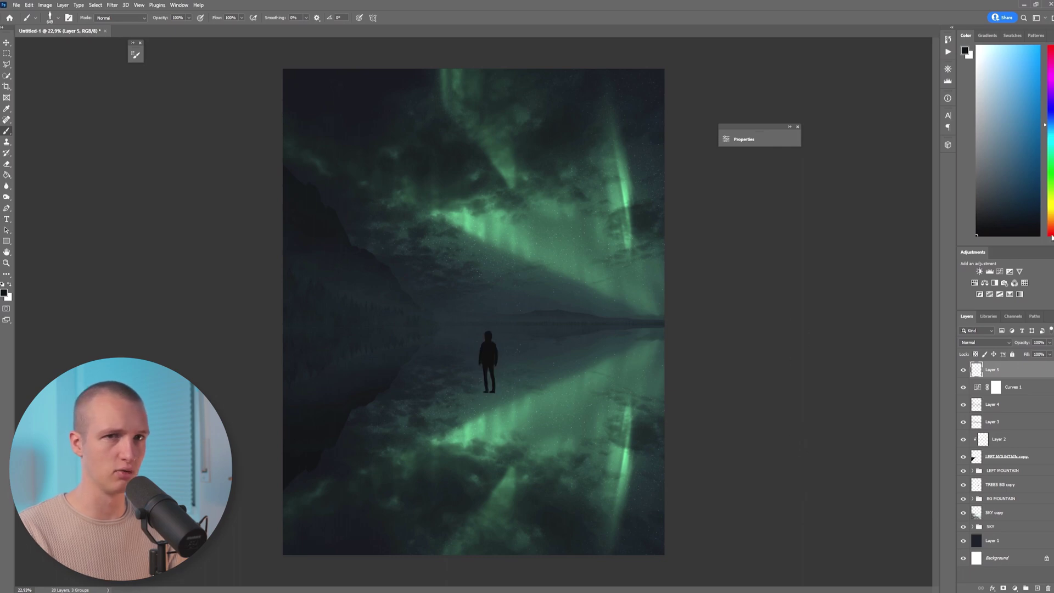
alt+click(314, 286)
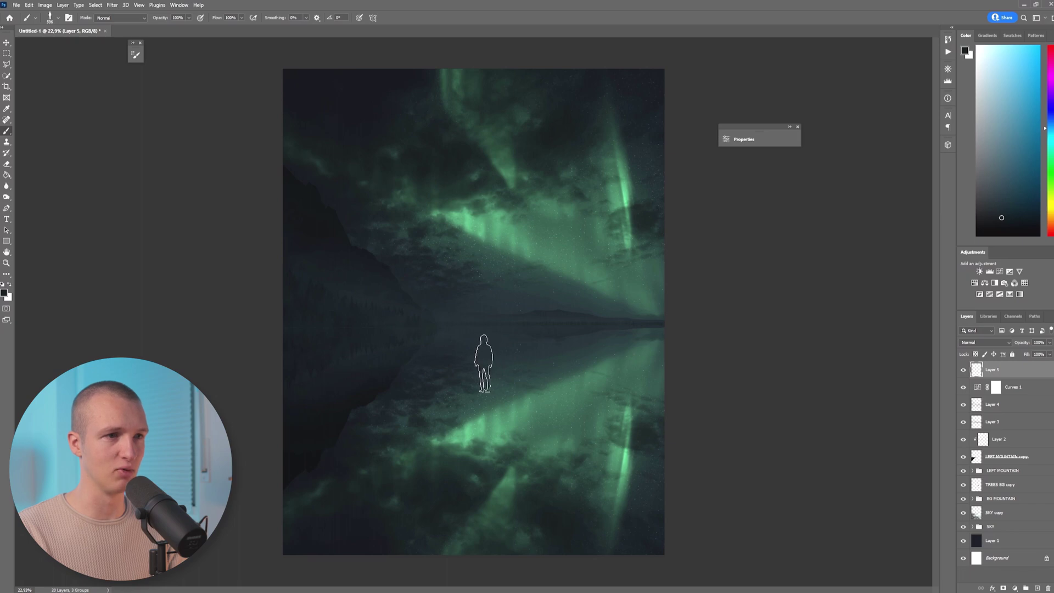
- Flip the stamped figure horizontally with Free Transform
key(ctrl+t)
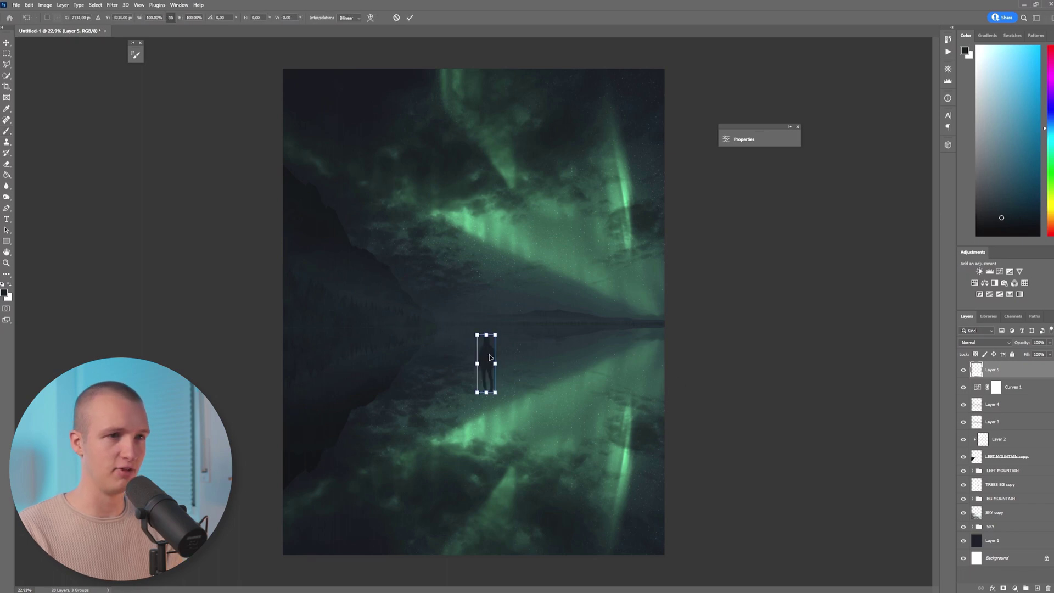
right_click(488, 353)
click(527, 521)
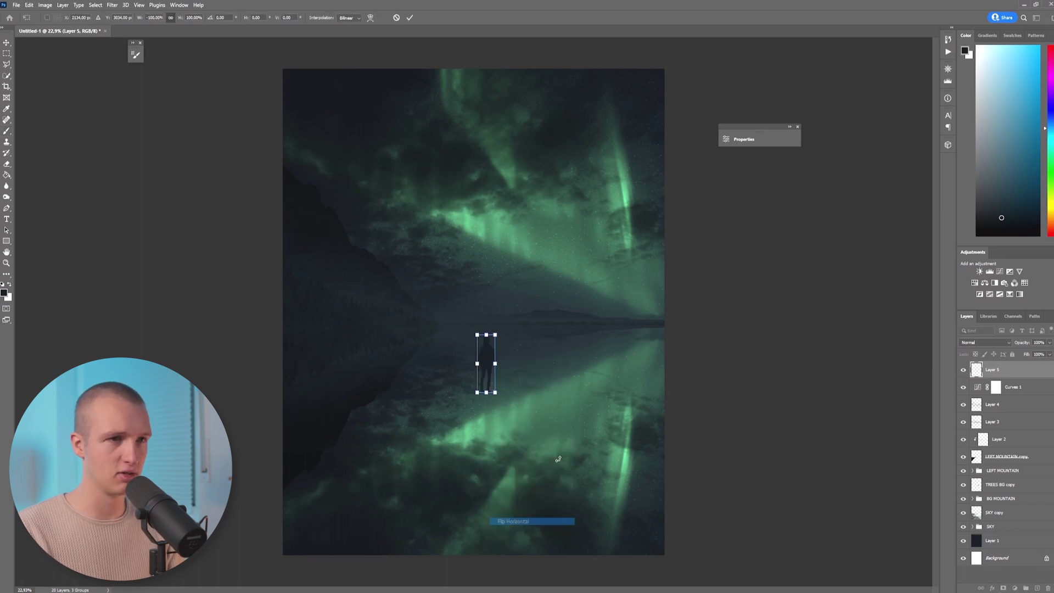
click(409, 17)
- Duplicate the figure, flip the copy vertically, align it under the feet as a reflection, and place its layer beneath the original
scroll(494, 373, up, 5)
key(ctrl+j)
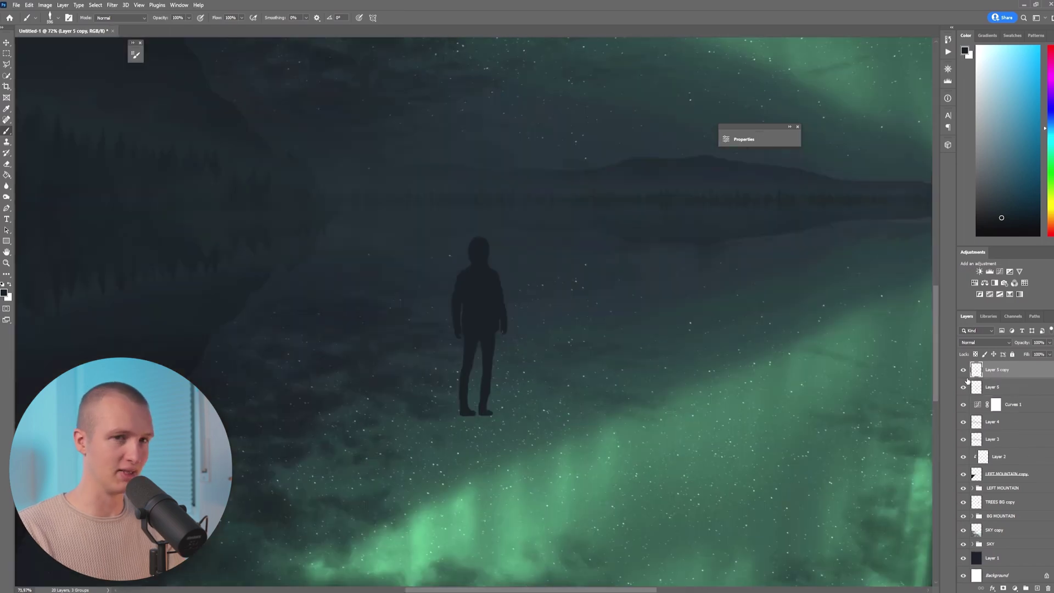
key(ctrl+t)
right_click(490, 295)
click(523, 470)
drag(477, 296, 474, 470)
key(Return)
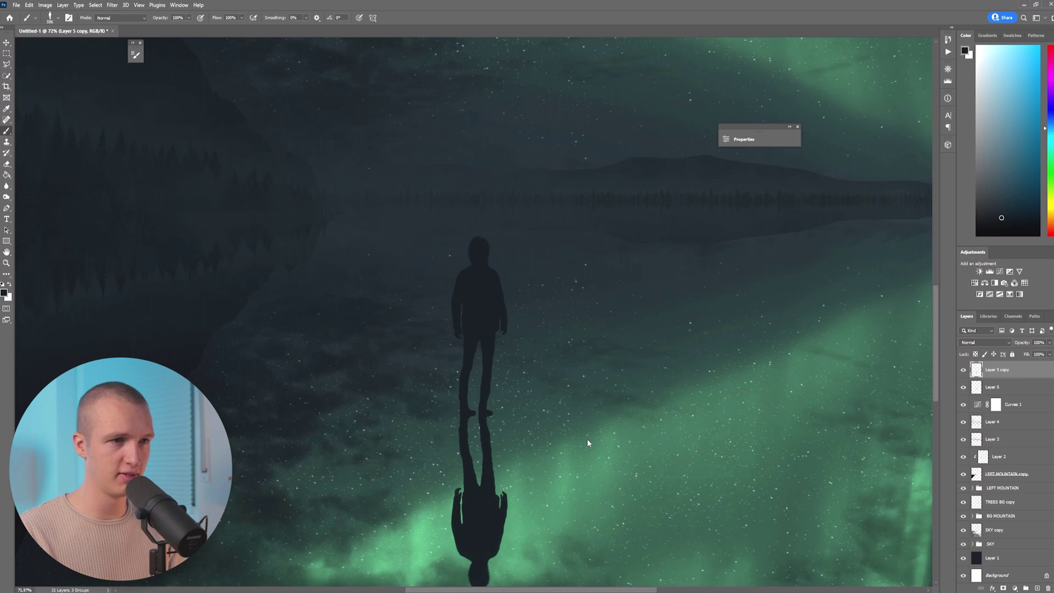
scroll(585, 337, down, 1)
drag(995, 388, 995, 394)
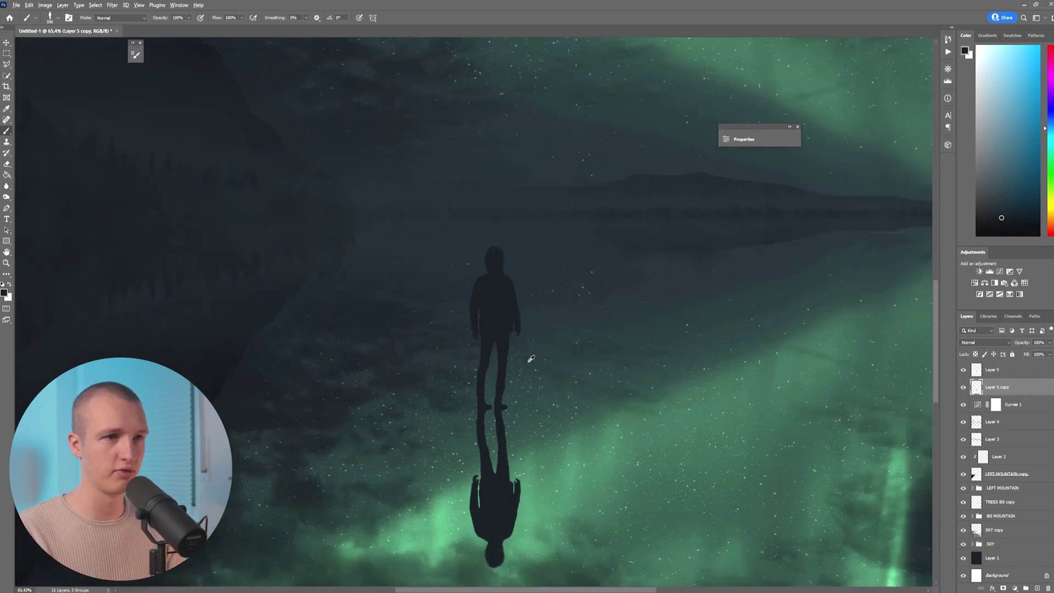
- Merge the figure's reflection with the mirrored mountain, trees and sky copies into one layer directly above Layer 1
scroll(528, 360, down, 10)
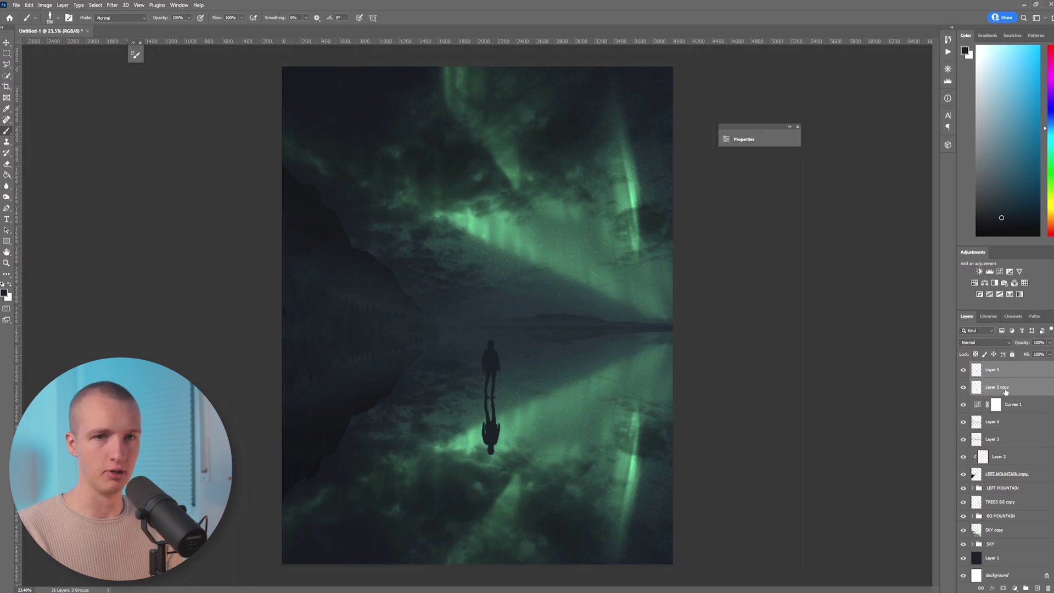
click(1008, 390)
drag(1020, 400, 1000, 472)
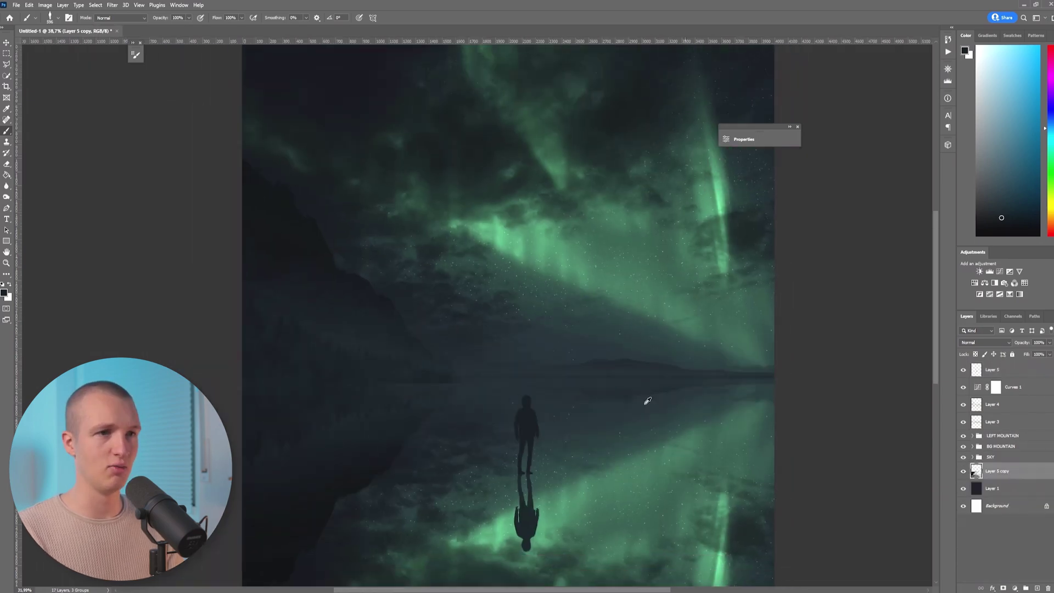
- Start a Path Blur with a vertical blur path on the merged reflection layer
scroll(648, 401, down, 2)
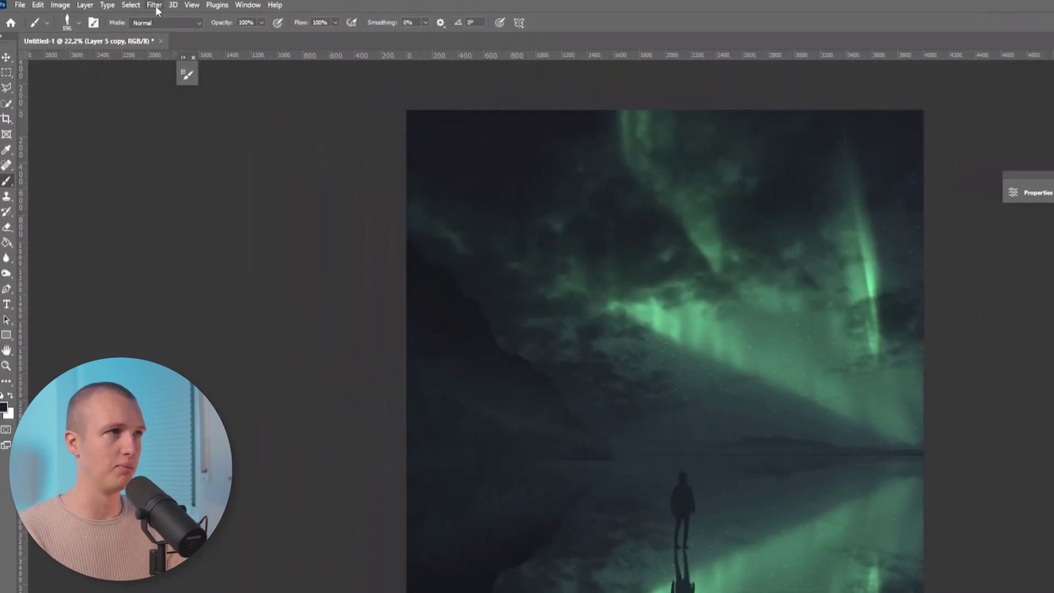
click(112, 4)
mouse_move(133, 122)
click(321, 201)
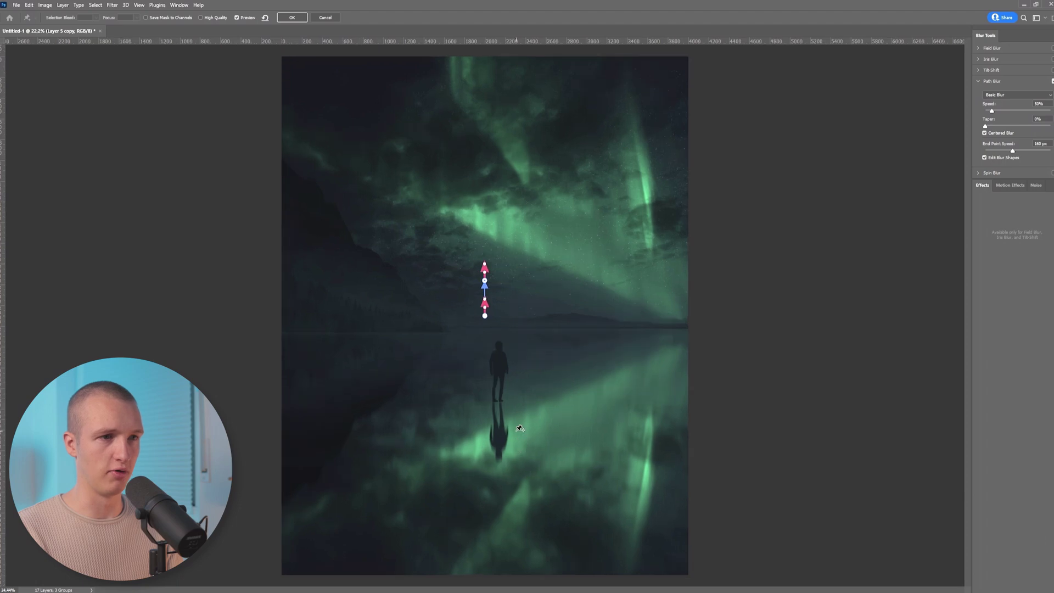
scroll(518, 420, up, 8)
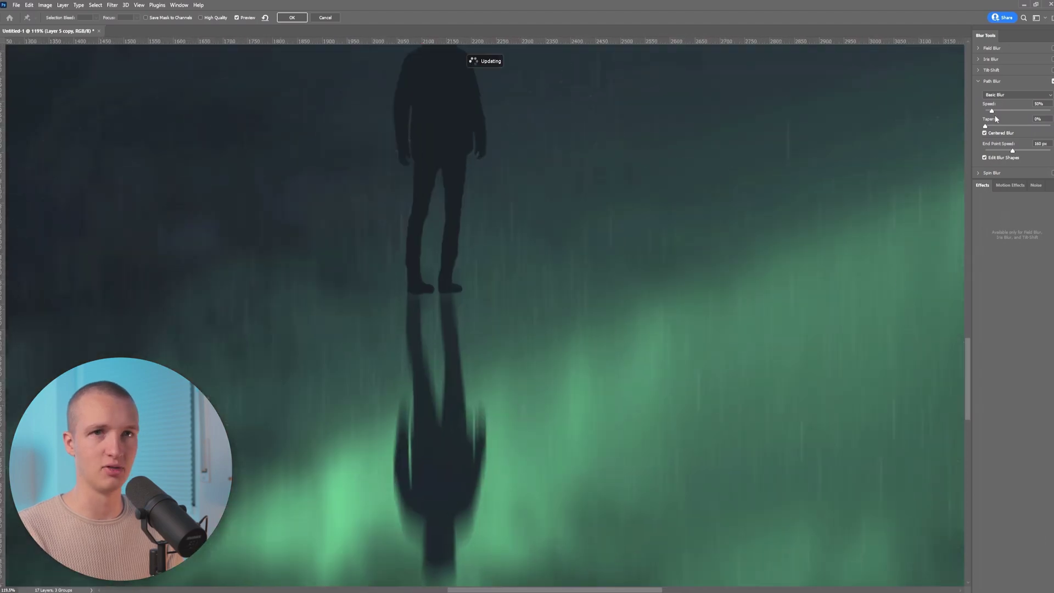
- Raise the Path Blur's Taper, lower its Speed for a subtler streak on the water, and apply the filter
click(1036, 131)
drag(984, 130, 1043, 132)
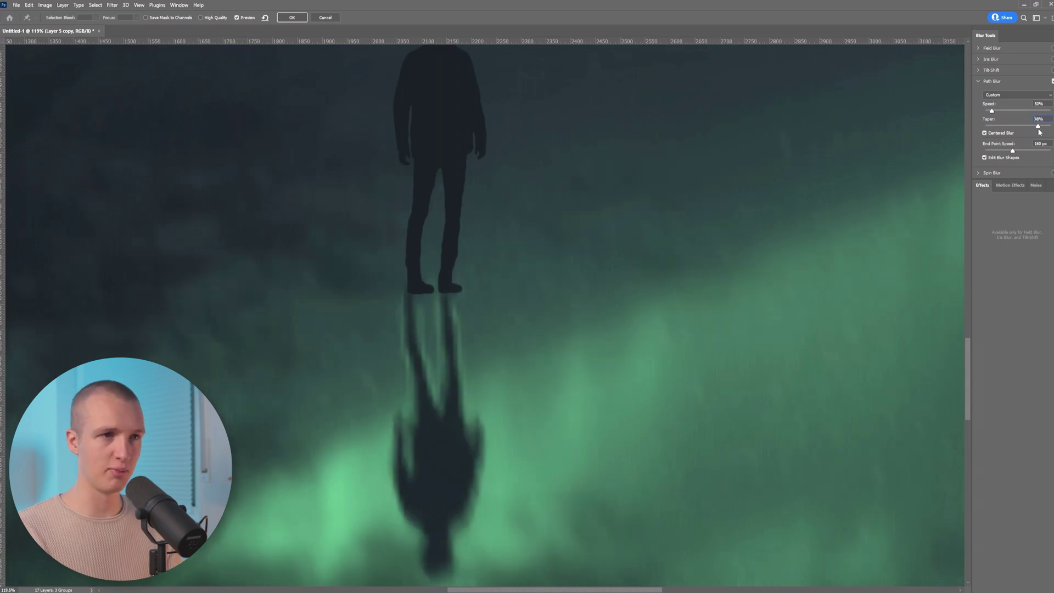
click(1041, 127)
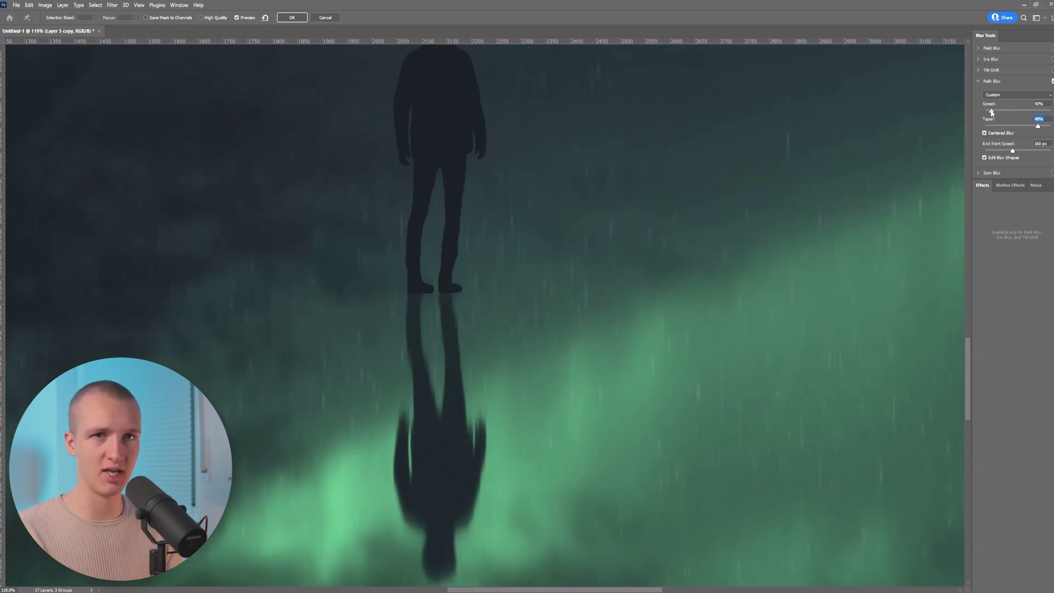
drag(992, 112, 989, 112)
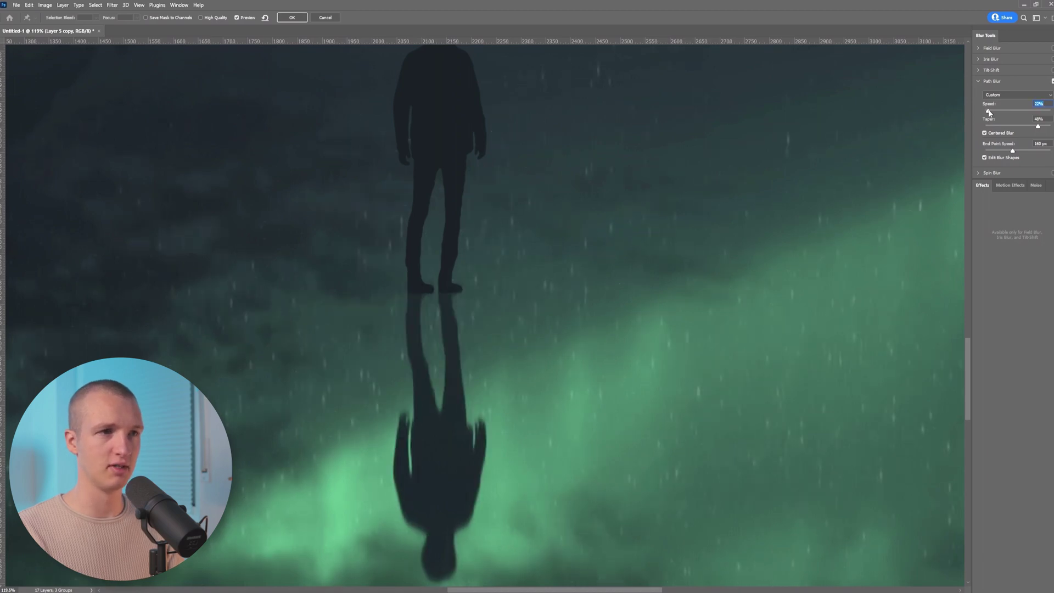
drag(990, 112, 991, 113)
click(291, 18)
scroll(564, 310, down, 5)
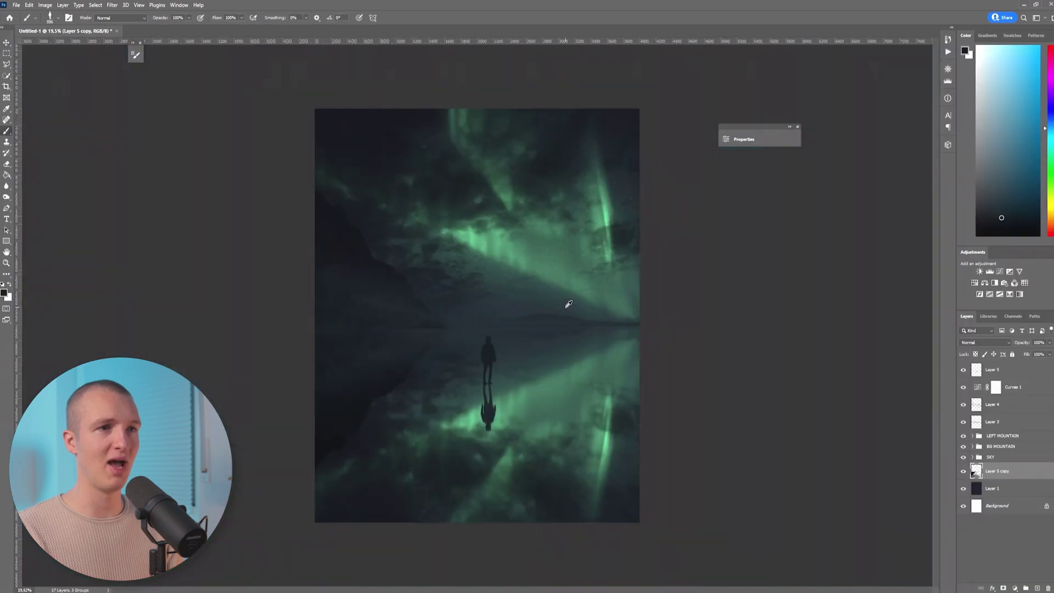
- Add a new layer above the standing figure's layer and get a brush from the Fog Brushes set ready for it
scroll(564, 313, up, 1)
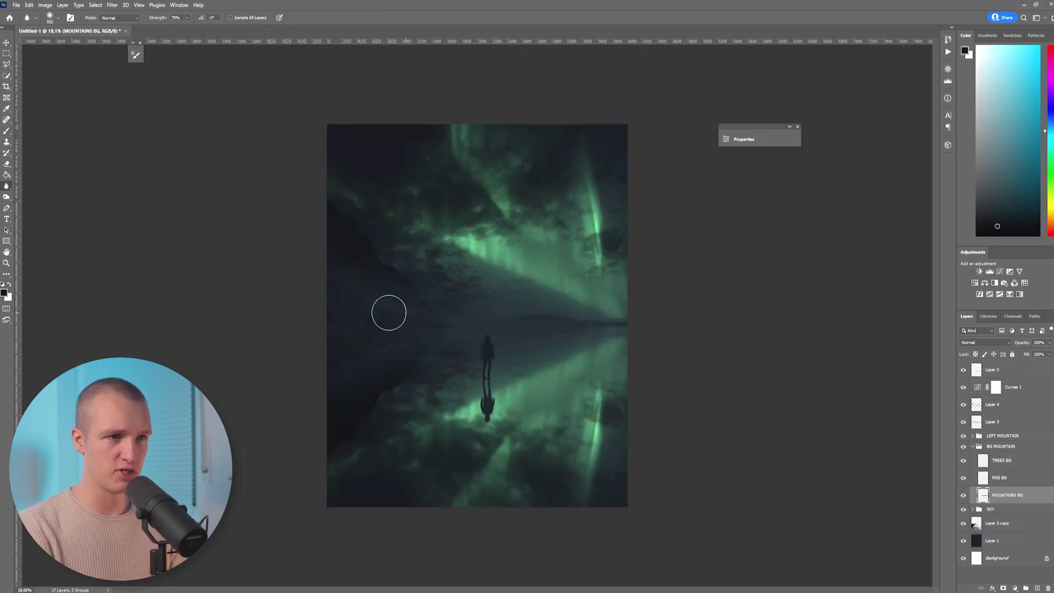
scroll(591, 365, up, 2)
click(1032, 374)
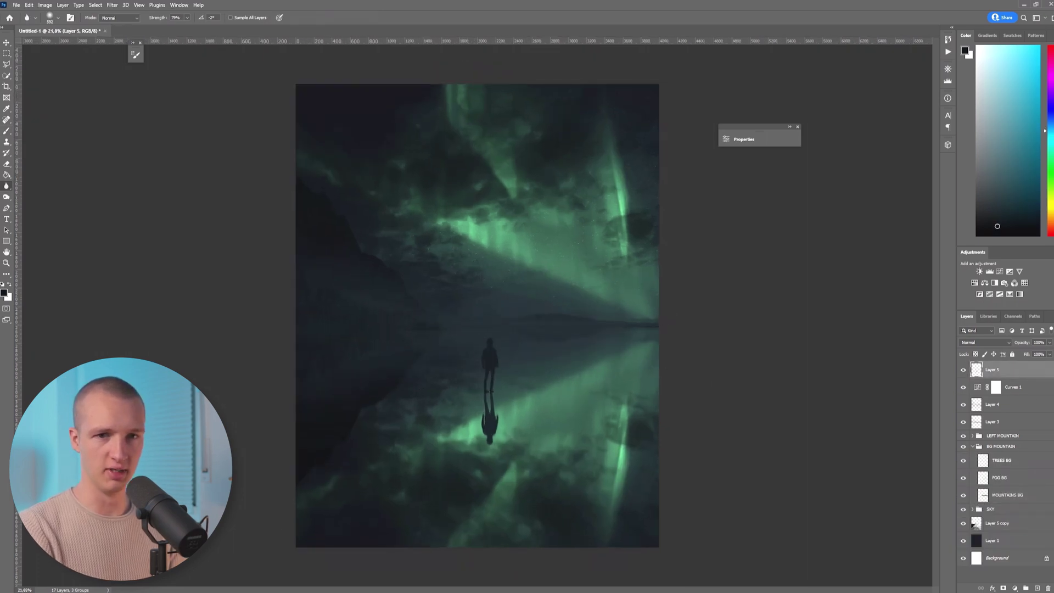
click(1036, 588)
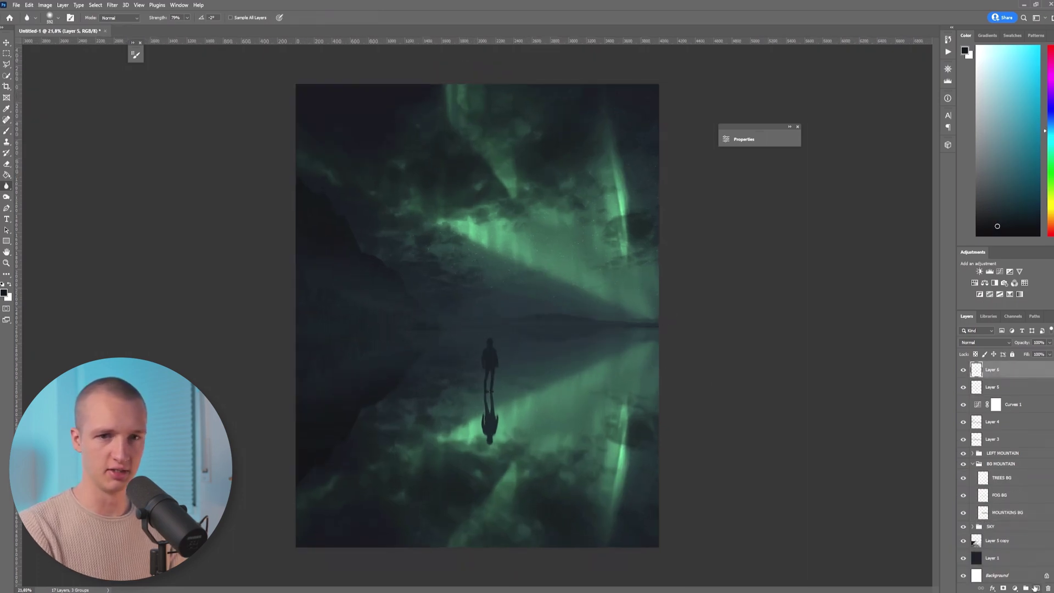
click(6, 131)
click(58, 17)
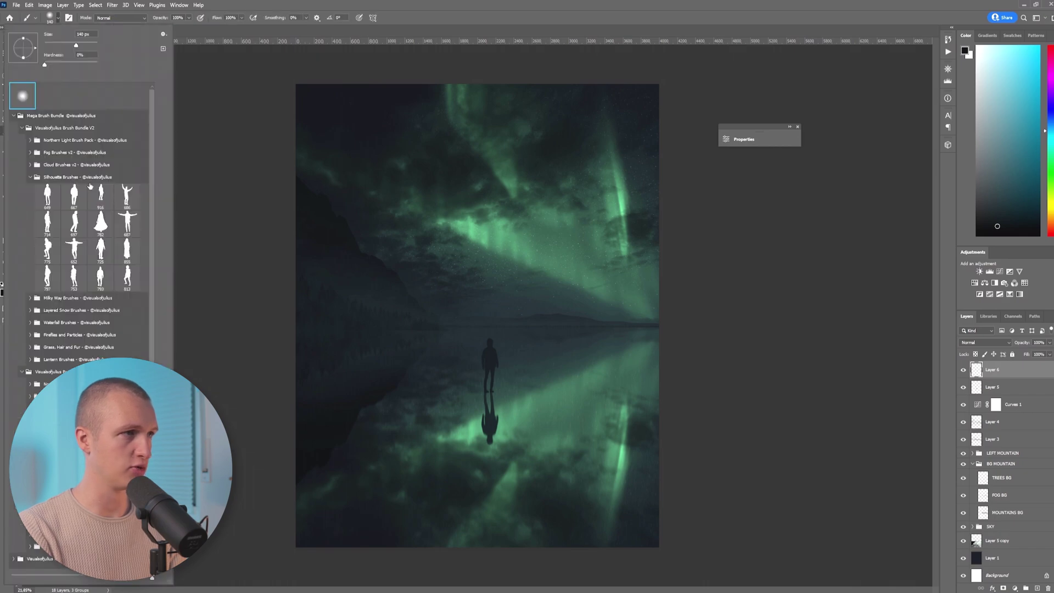
click(30, 153)
- Paint thin fog along the left shoreline and waterline at 10% flow, using colours sampled from the nearby lake
scroll(383, 347, up, 10)
drag(483, 309, 439, 310)
alt+click(486, 292)
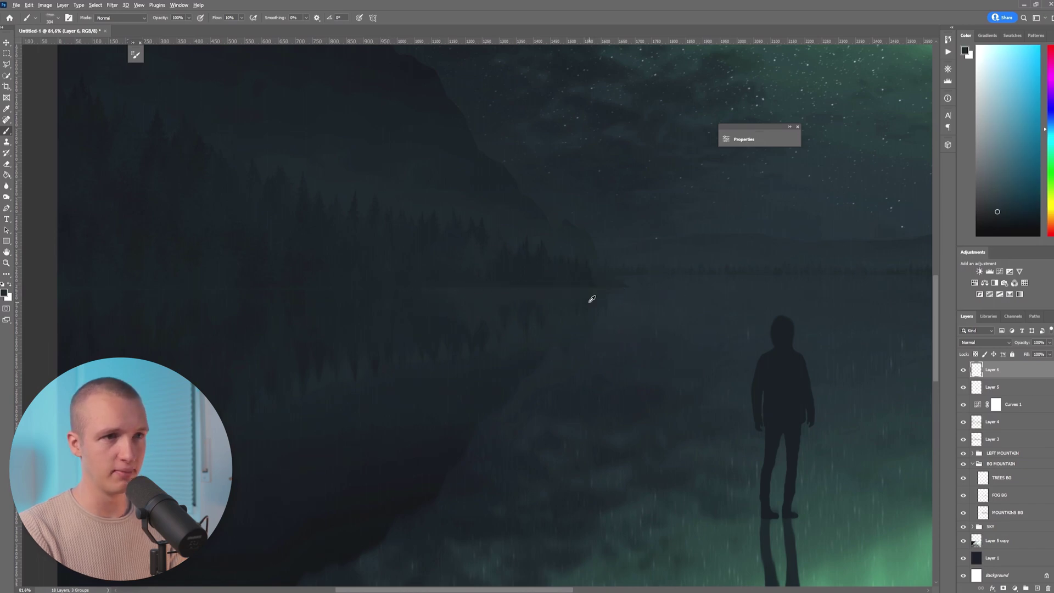
mouse_move(440, 300)
mouse_down()
mouse_move(543, 301)
mouse_move(267, 306)
mouse_up()
scroll(420, 299, up, 6)
alt+click(643, 275)
drag(558, 220, 413, 290)
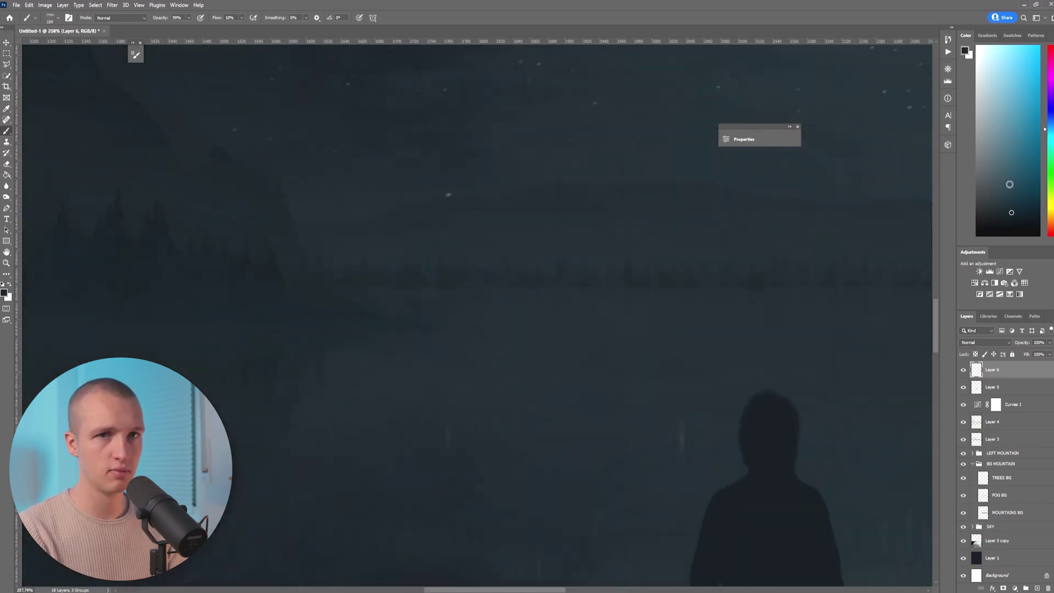
- Shrink the fog brush and paint a thin line of mist along the waterline below the far right trees
scroll(500, 291, right, 10)
key(bracketleft)
key(bracketleft)
key(bracketleft)
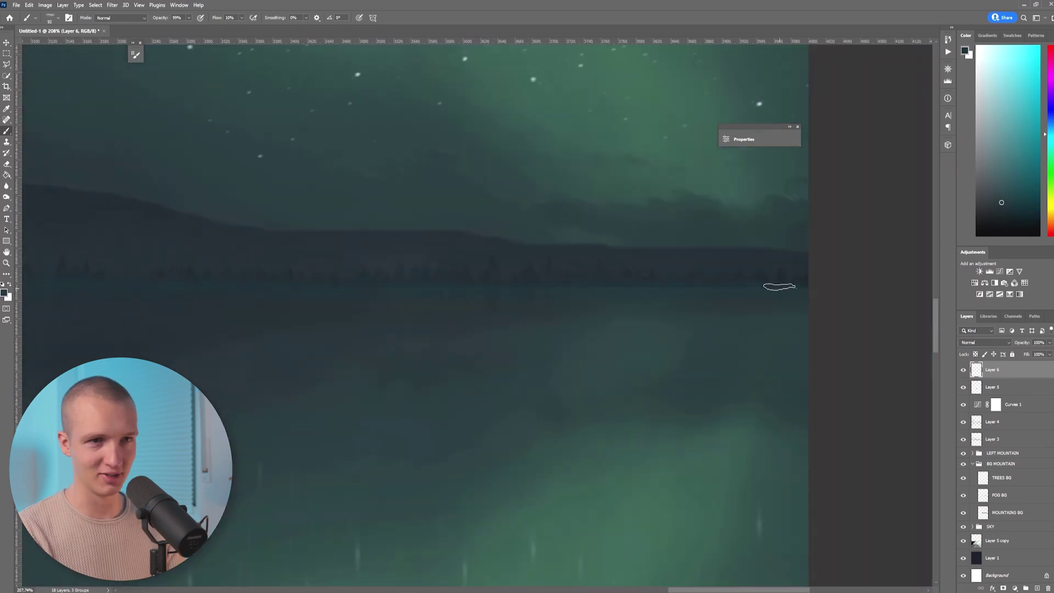
scroll(583, 313, down, 9)
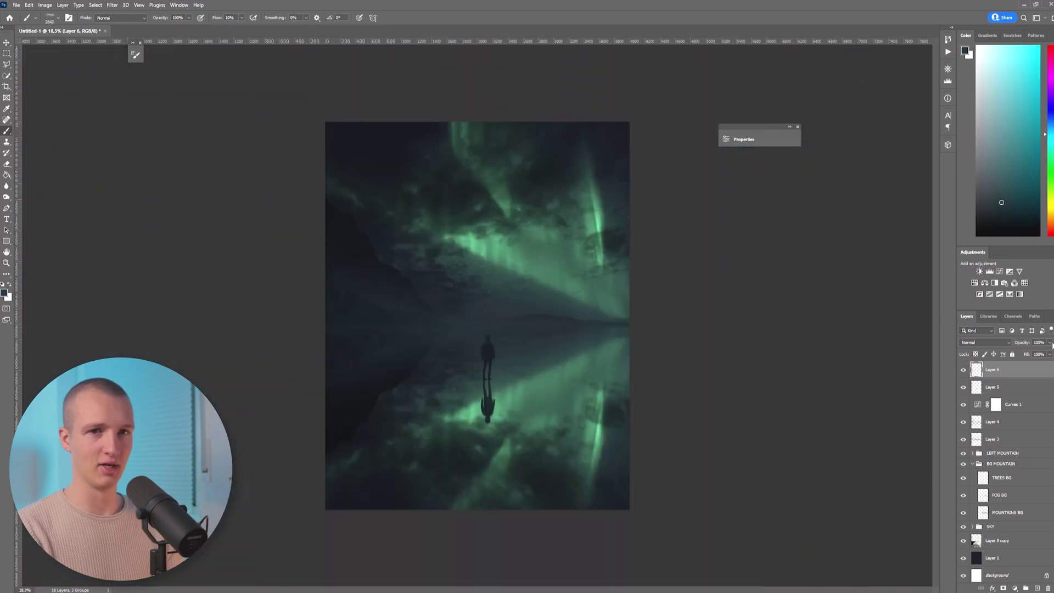
- Collapse the BG MOUNTAIN group and add a new layer directly above Curves 1 with Overlay blending
click(1005, 387)
click(972, 463)
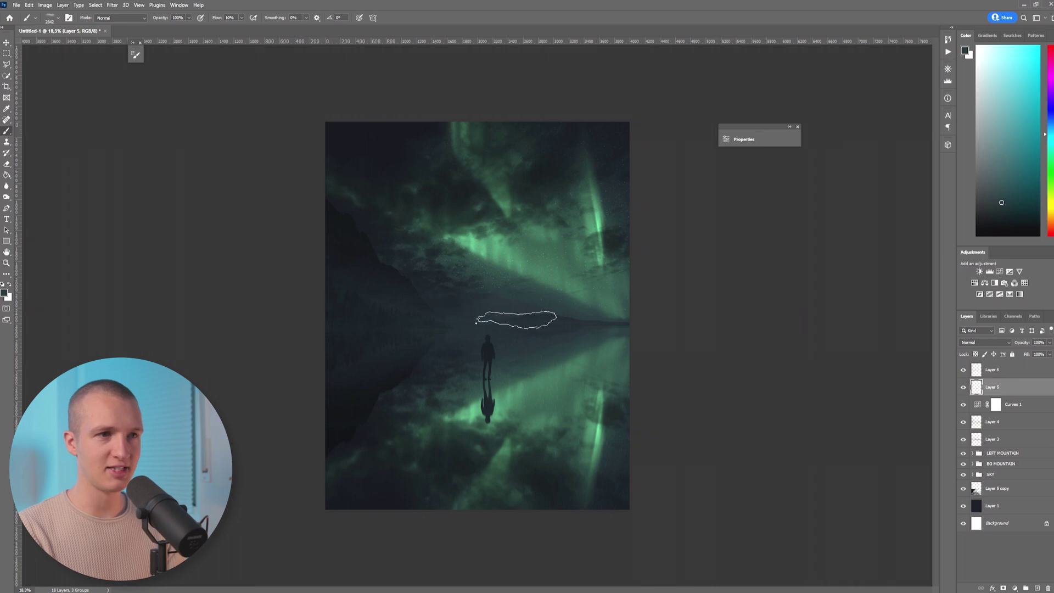
click(1013, 405)
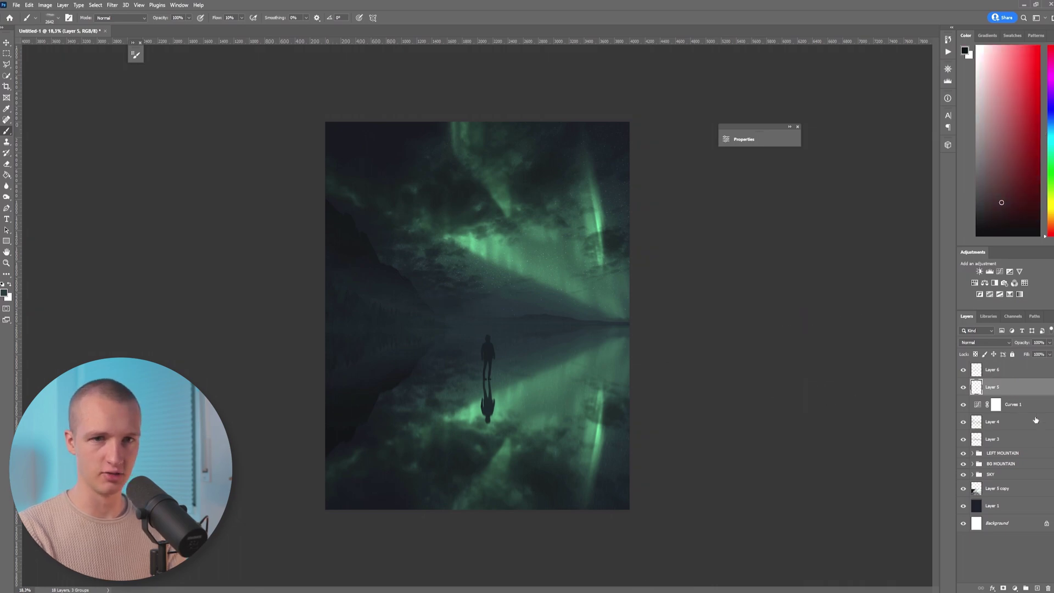
click(1036, 588)
click(984, 343)
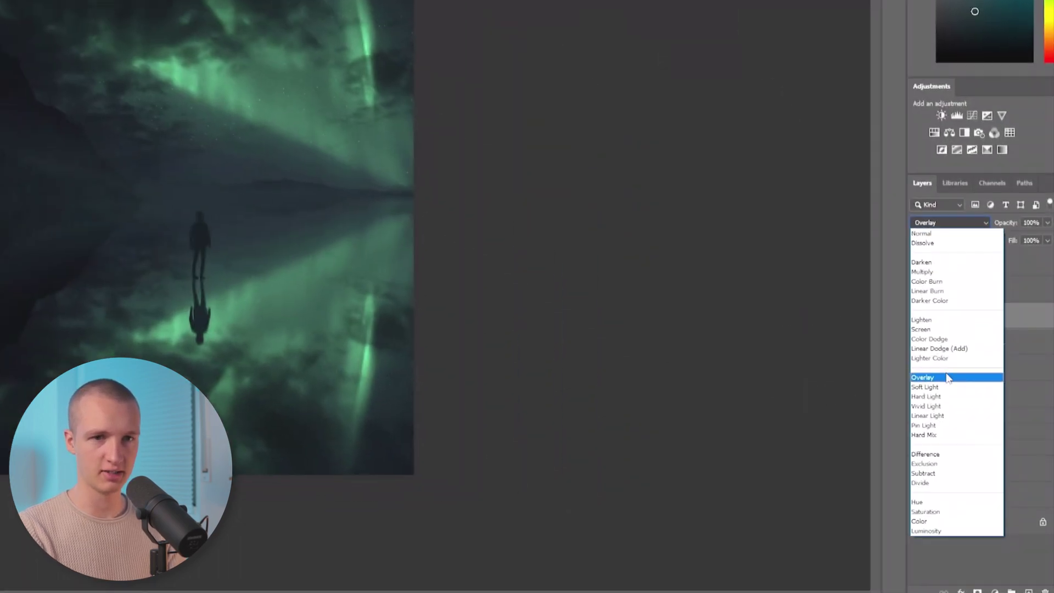
click(974, 434)
- Choose the soft round brush with 23% flow and a very pale cyan foreground colour
click(54, 19)
click(23, 95)
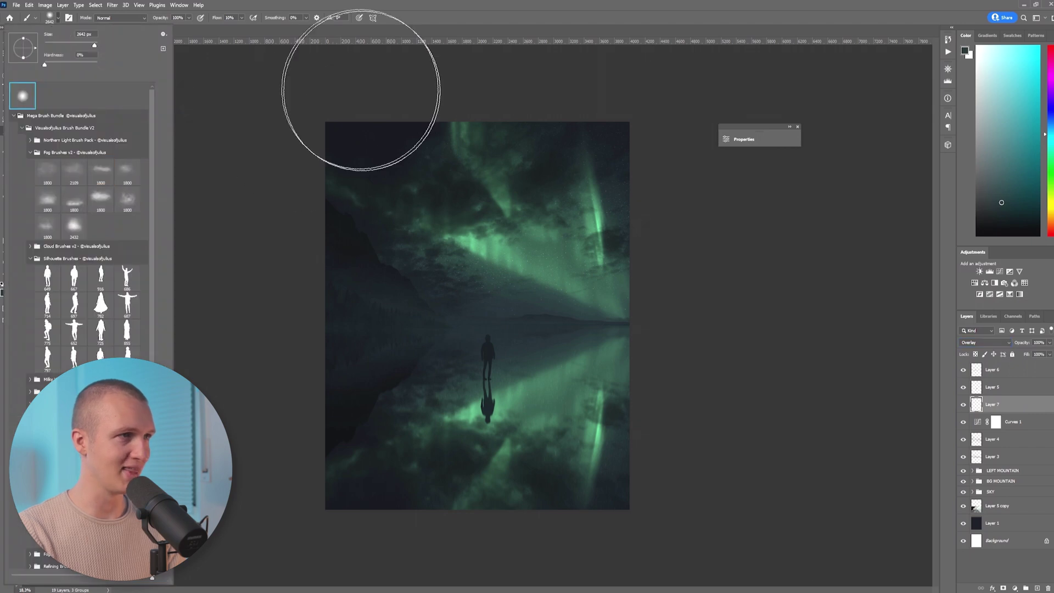
click(242, 18)
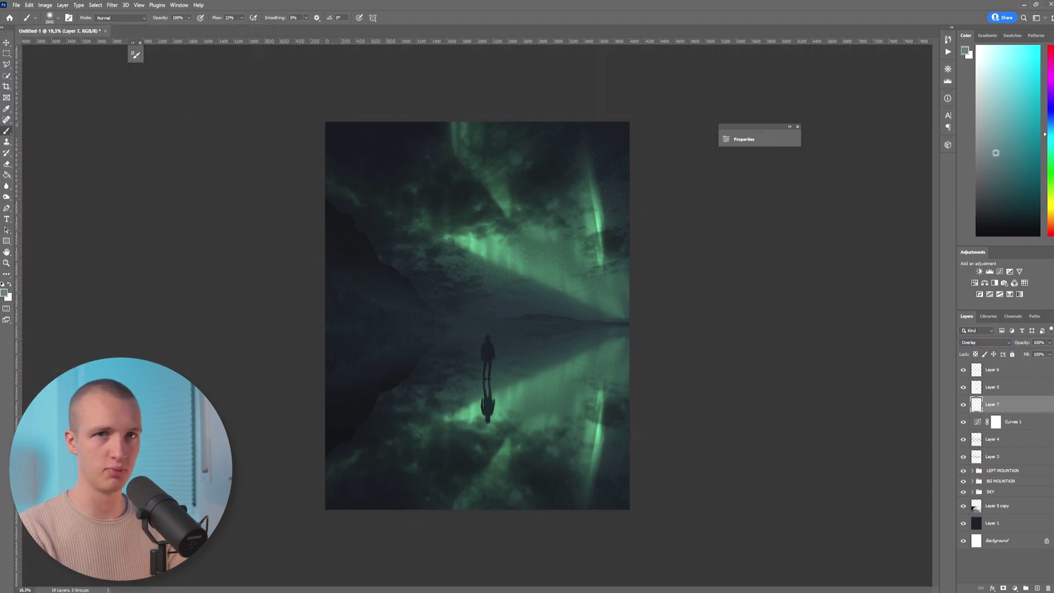
drag(996, 152, 982, 66)
- Brush broad soft light over the horizon, the lake around the figure and the upper sky on the Overlay layer
drag(532, 338, 568, 318)
click(467, 320)
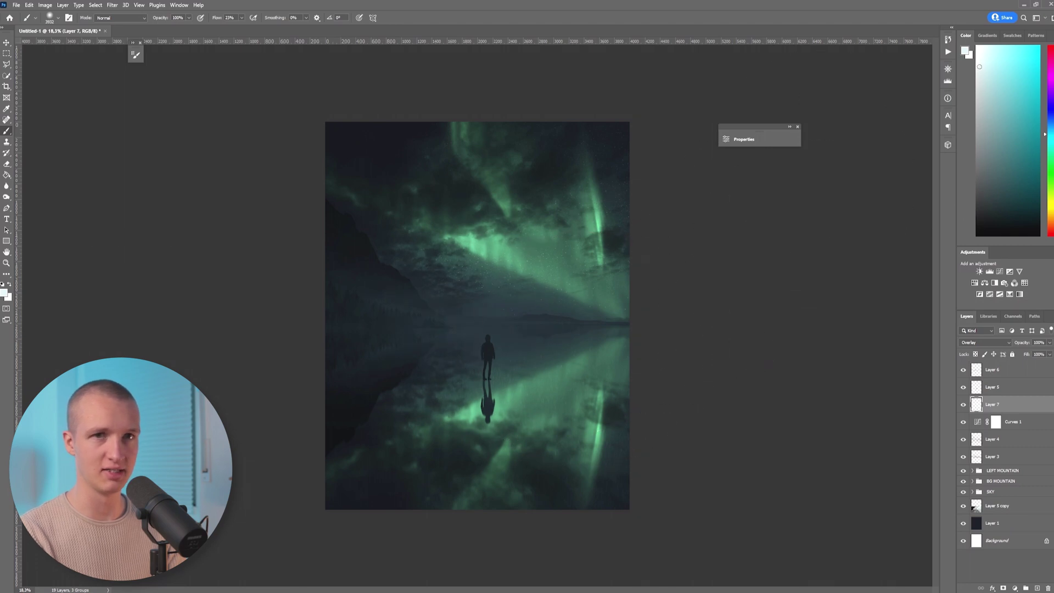
drag(555, 328, 502, 336)
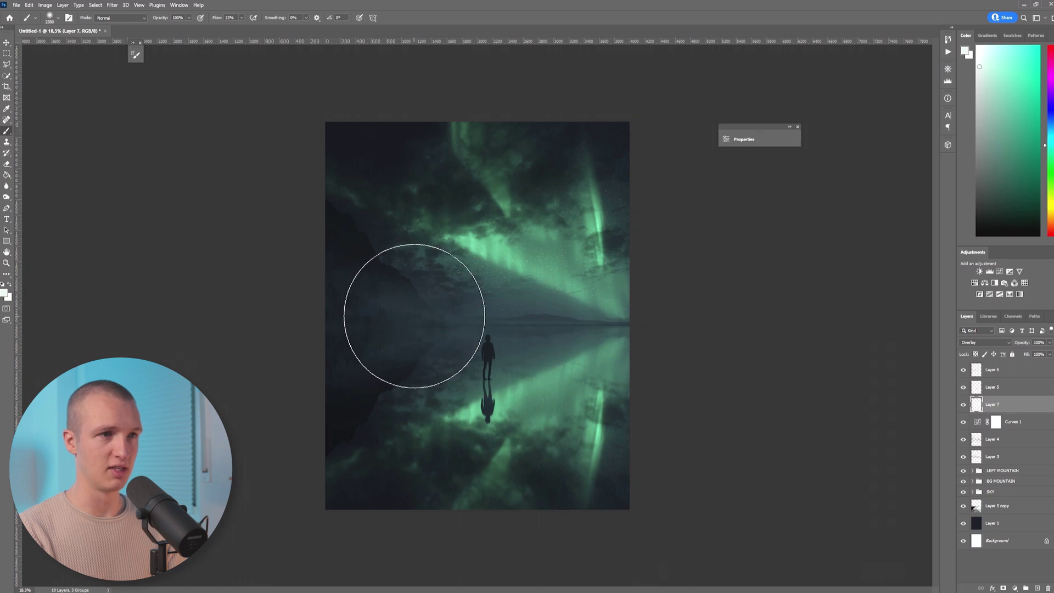
drag(419, 328, 454, 332)
drag(565, 386, 540, 384)
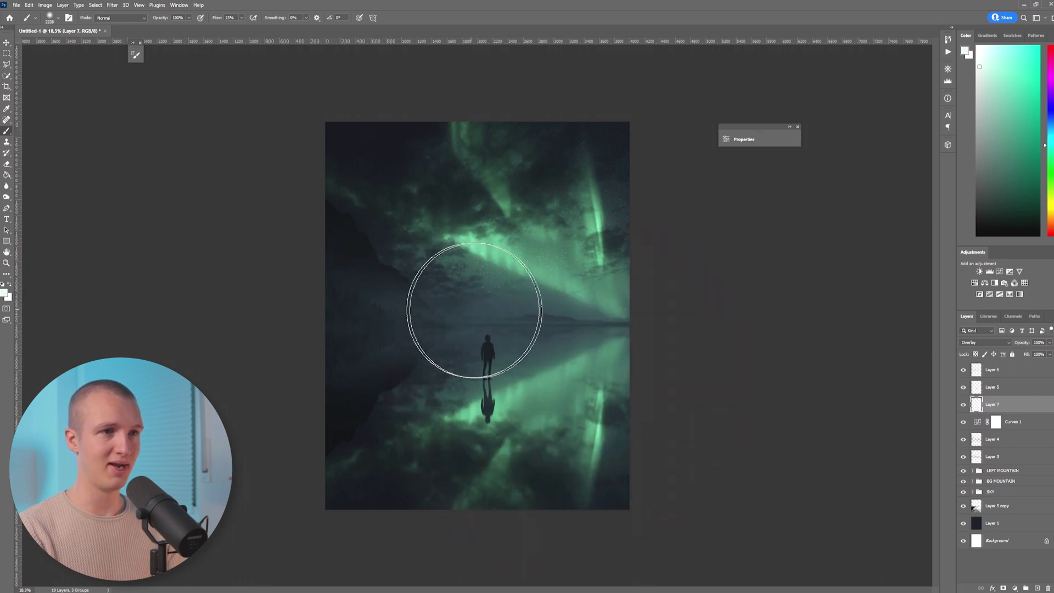
click(518, 195)
drag(426, 165, 461, 159)
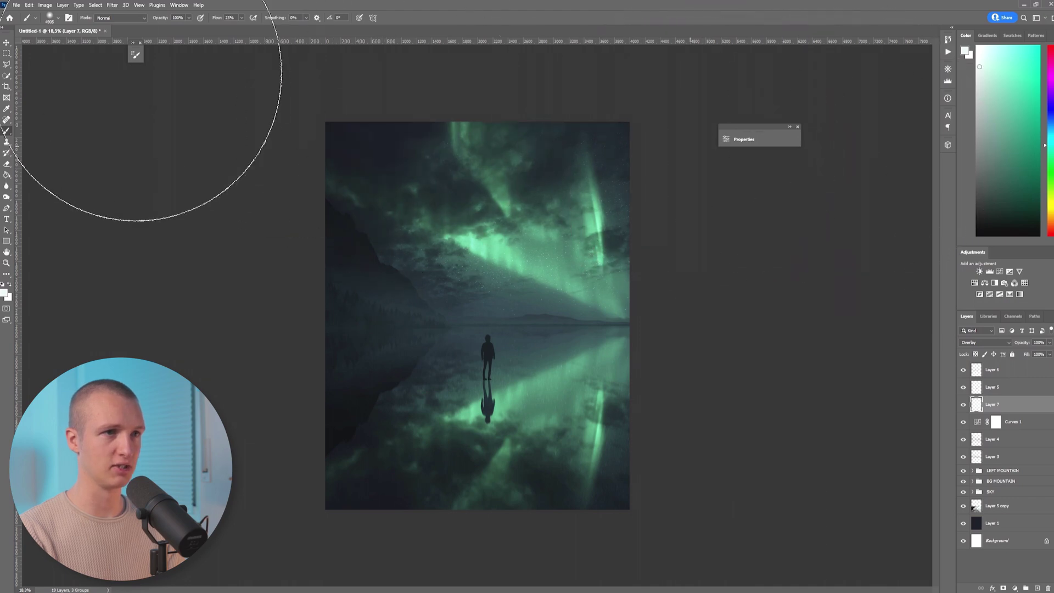
- Brush more soft light over the aurora along the right edge of the sky and lower the Overlay layer's opacity to 60%
drag(639, 241, 619, 240)
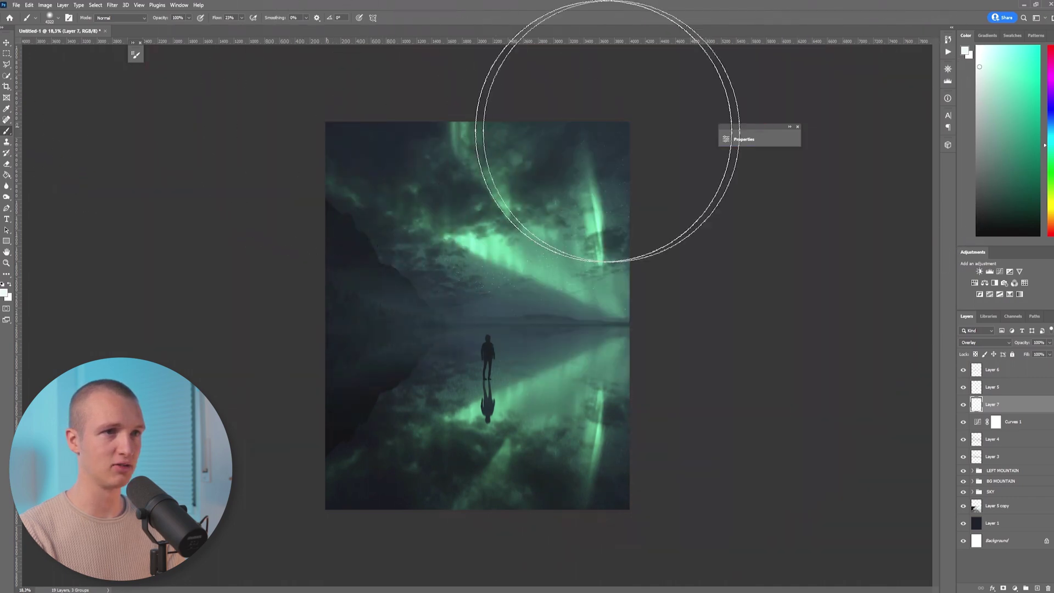
key(bracketleft)
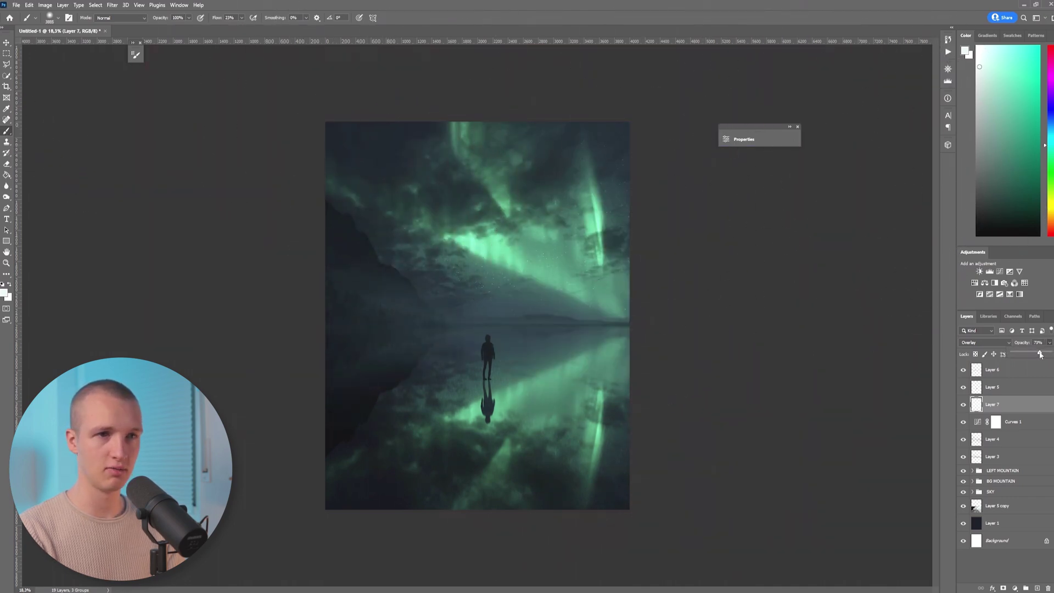
drag(1039, 354, 1036, 354)
- Move the standing figure on Layer 5 slightly upward so its feet meet the feet of the reflection
scroll(518, 405, up, 3)
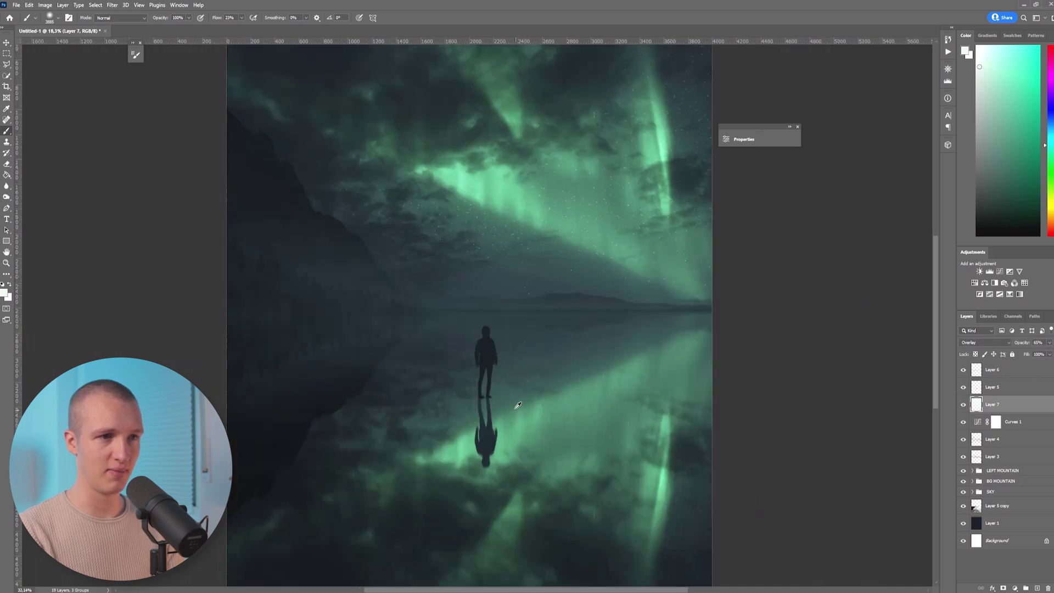
scroll(518, 405, up, 5)
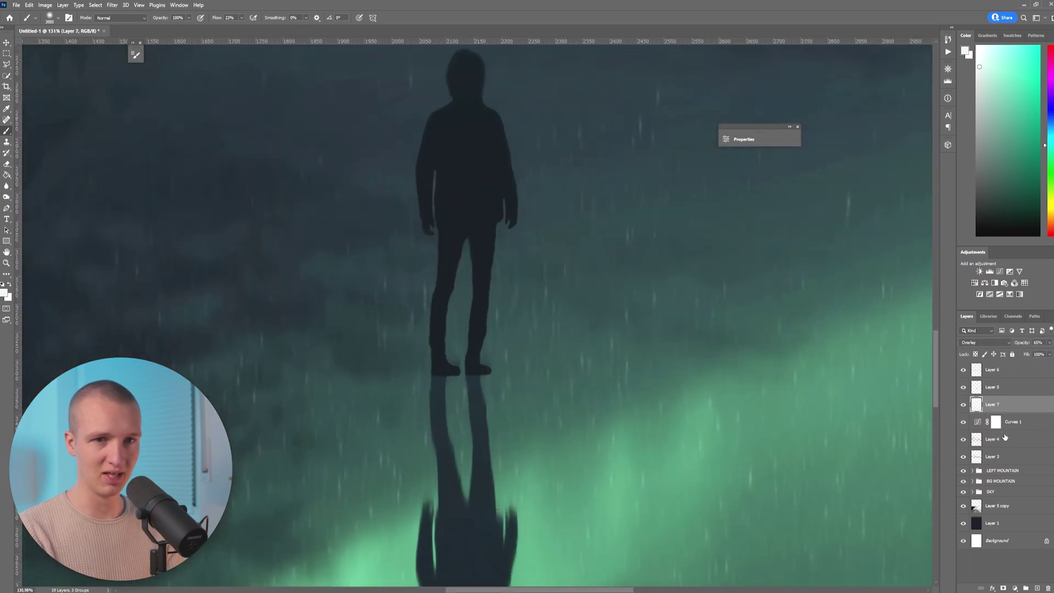
click(1000, 388)
key(ctrl+t)
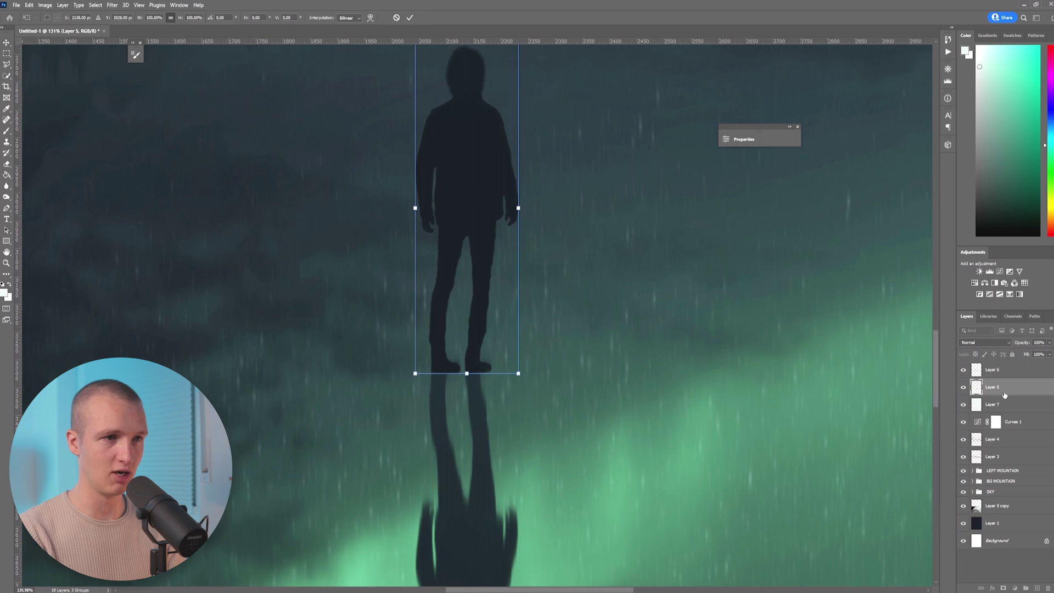
key(Return)
key(b)
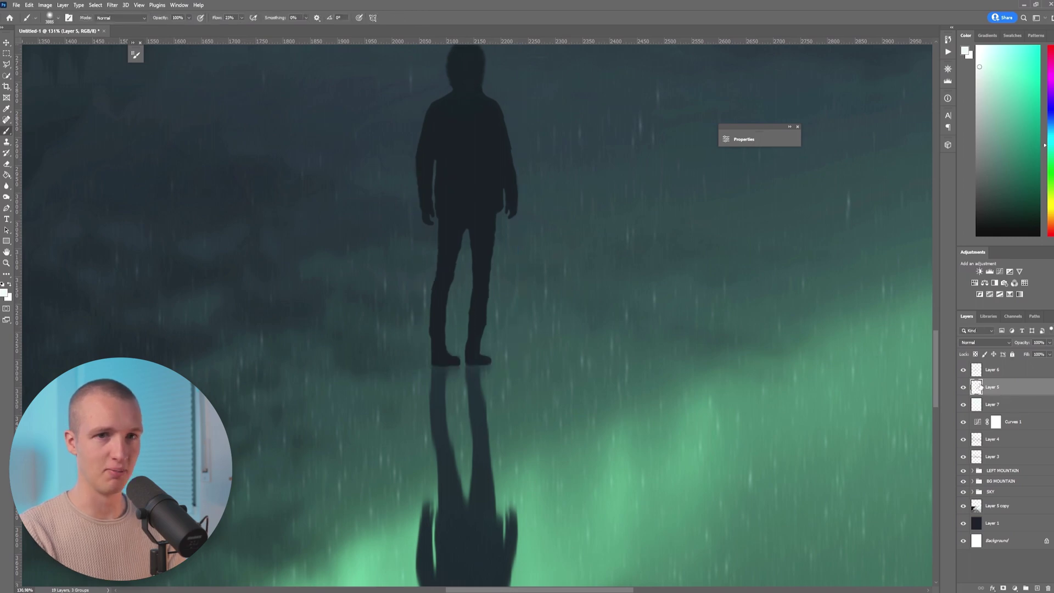
- Soften the outline of the figure on Layer 5 with the Blur tool around the feet, legs, arms and shoulders
click(6, 186)
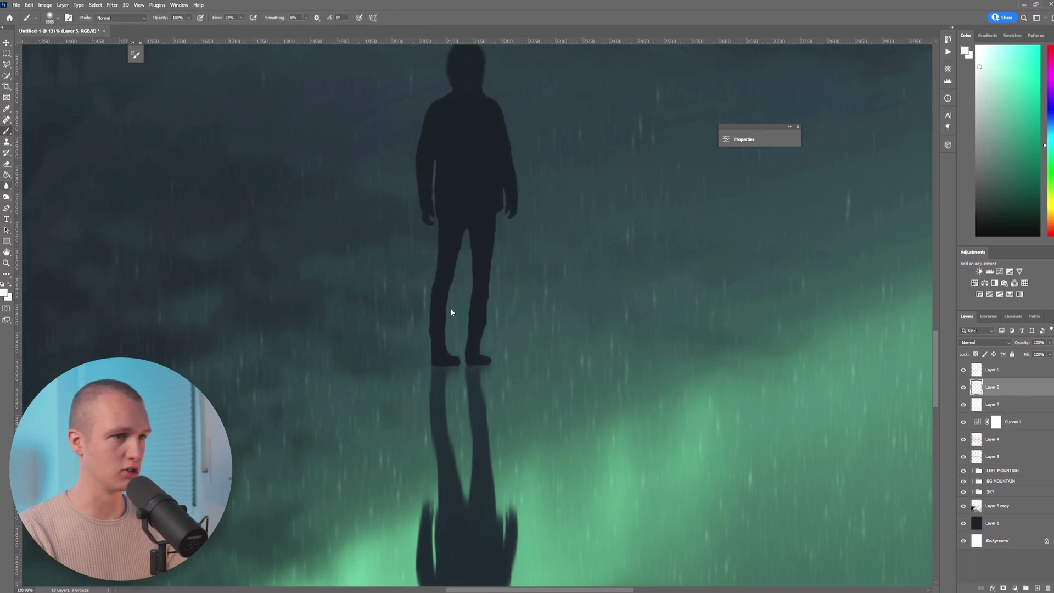
scroll(544, 410, up, 3)
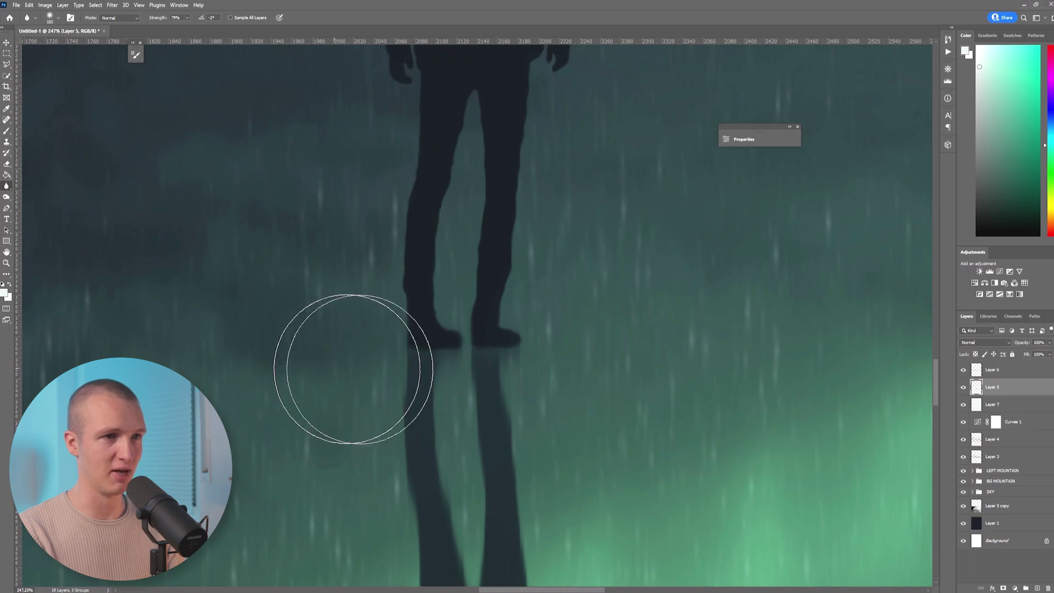
drag(419, 362, 504, 342)
mouse_move(459, 207)
mouse_down()
mouse_move(468, 405)
mouse_move(433, 150)
mouse_move(409, 346)
mouse_up()
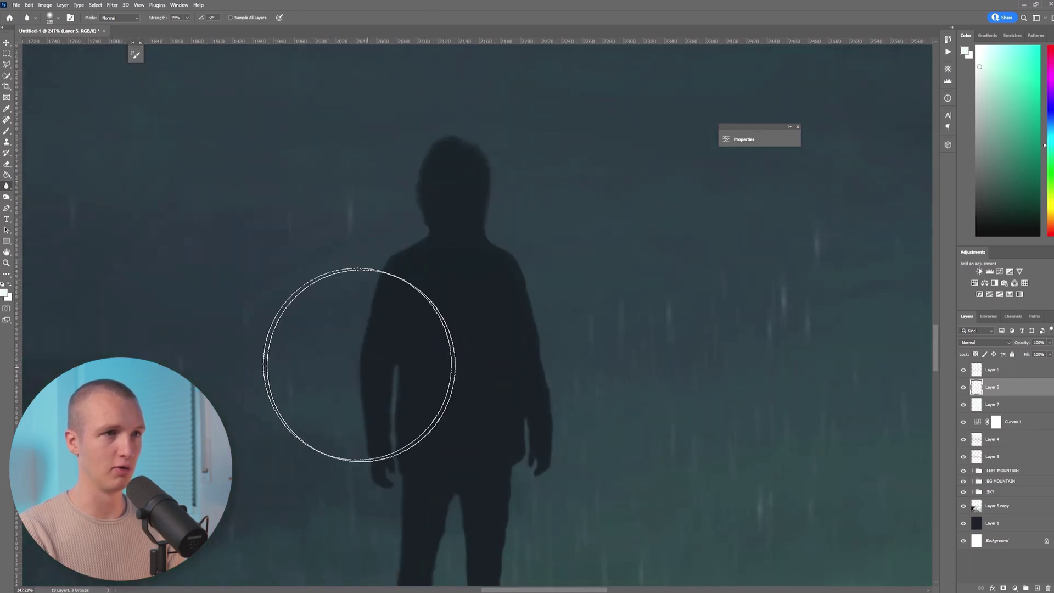
mouse_move(498, 263)
mouse_down()
mouse_move(530, 263)
mouse_move(513, 264)
mouse_up()
drag(540, 388, 505, 216)
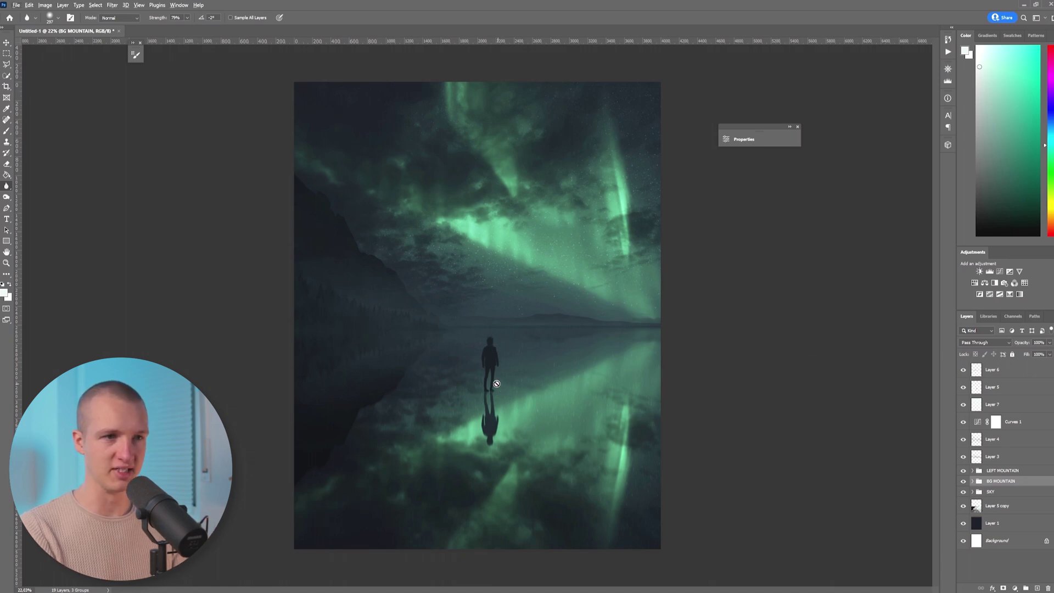
- On a new layer clipped to the figure, brush faint dark teal rim light along its right shoulder and head with a small soft brush
scroll(497, 383, up, 5)
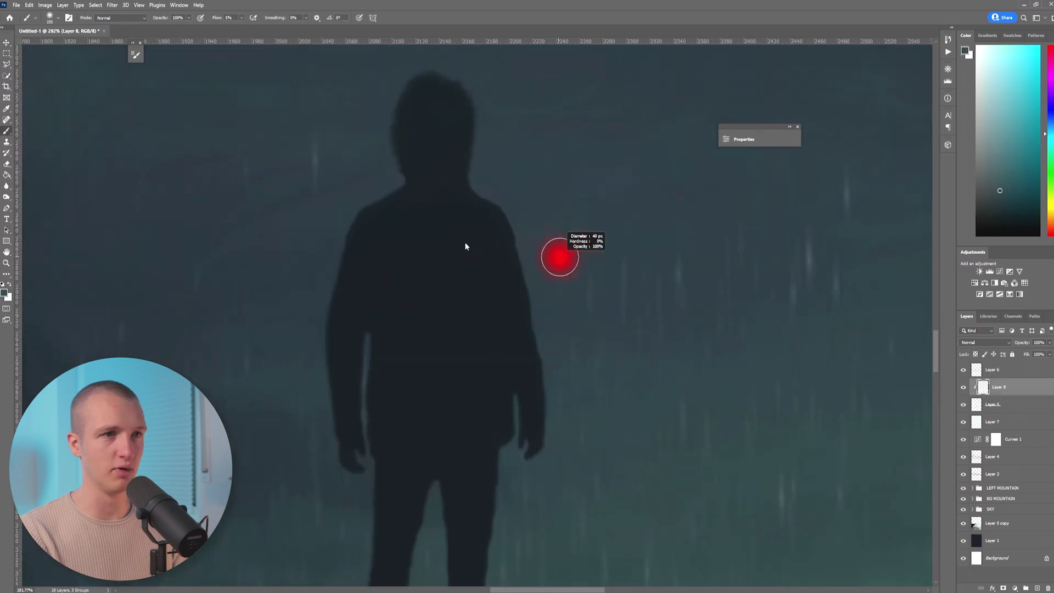
drag(558, 254, 512, 219)
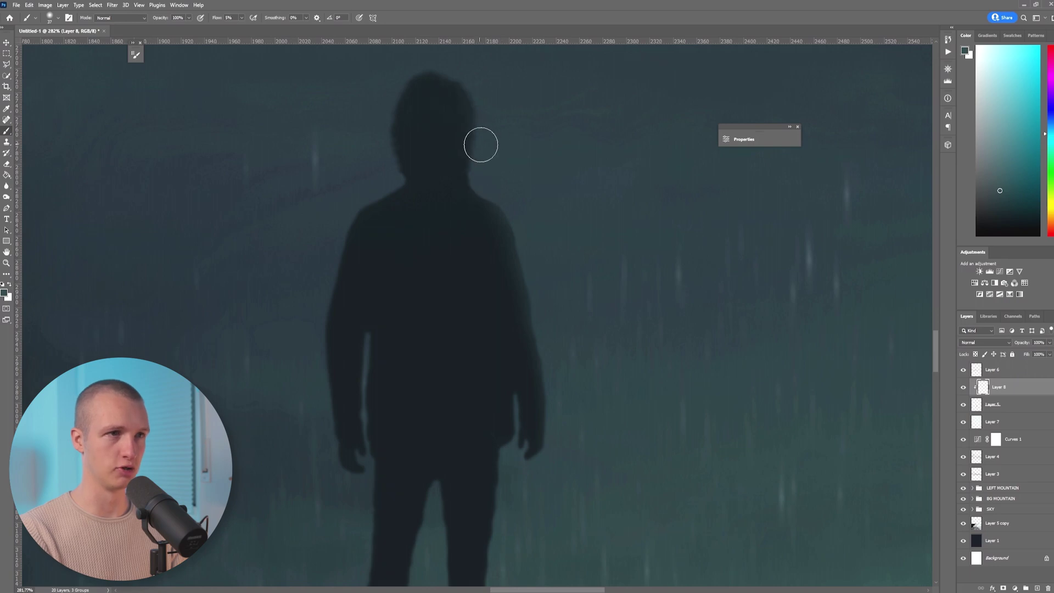
drag(481, 92, 497, 205)
- Continue the faint teal rim light along the figure's legs and the inner edge of its left arm with a smaller brush
mouse_move(514, 549)
mouse_down()
mouse_move(516, 355)
mouse_move(490, 530)
mouse_up()
drag(439, 282, 426, 388)
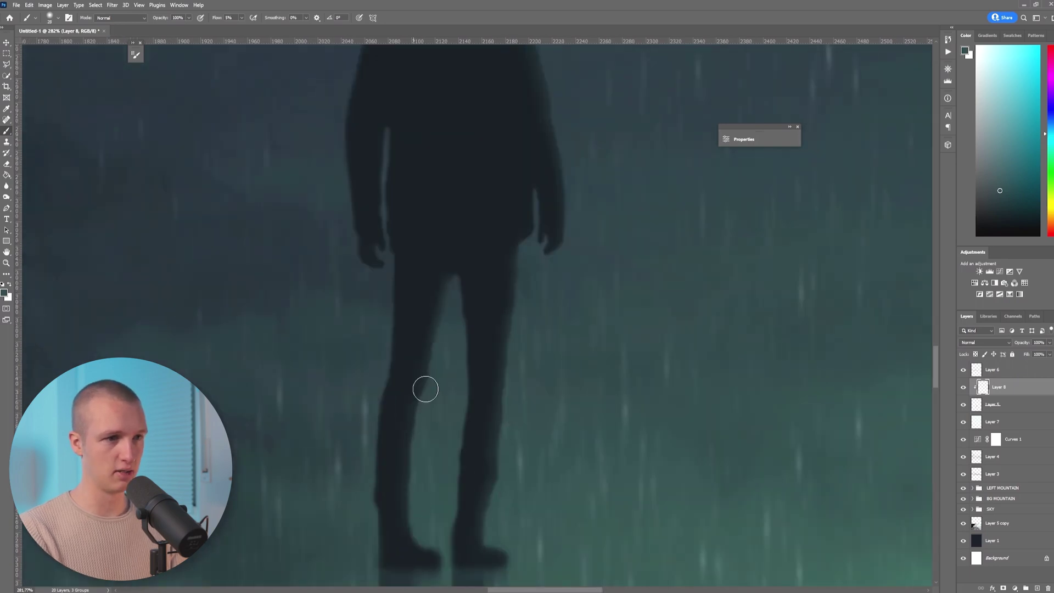
drag(379, 220, 313, 384)
drag(456, 85, 448, 214)
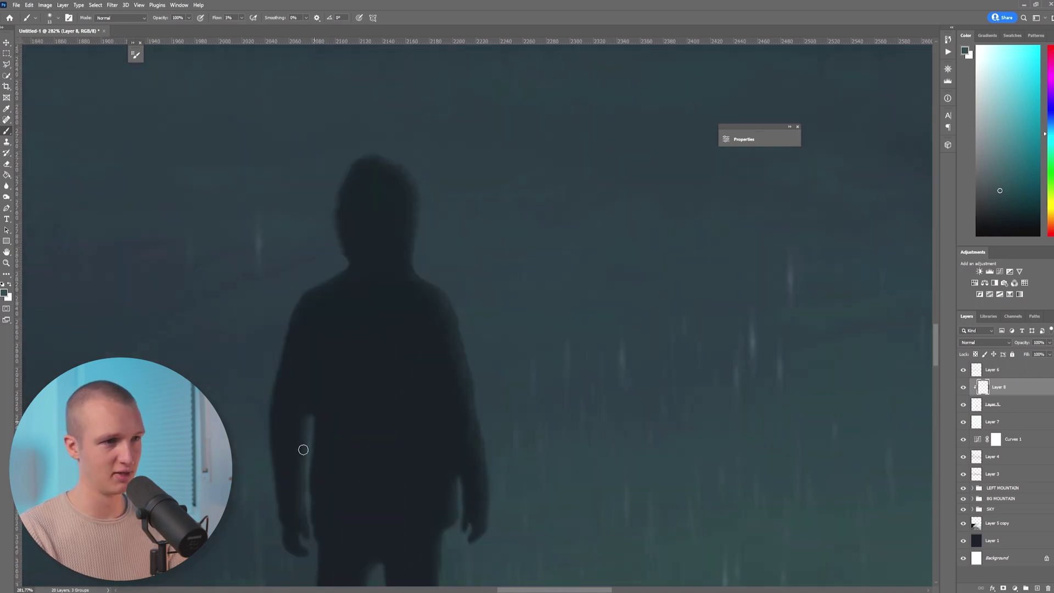
scroll(303, 450, down, 5)
scroll(460, 240, up, 4)
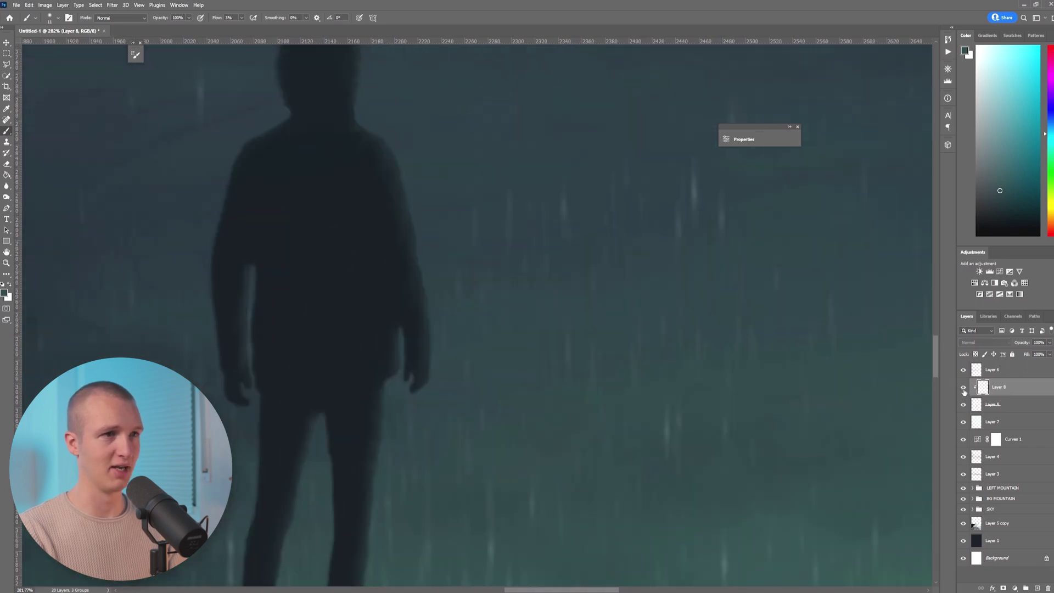
scroll(478, 353, down, 10)
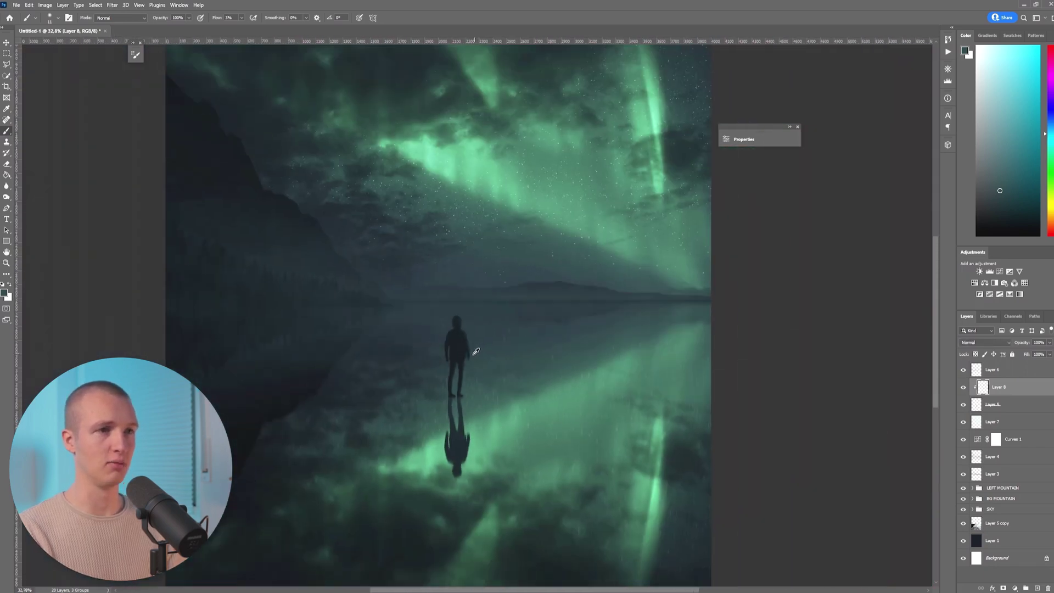